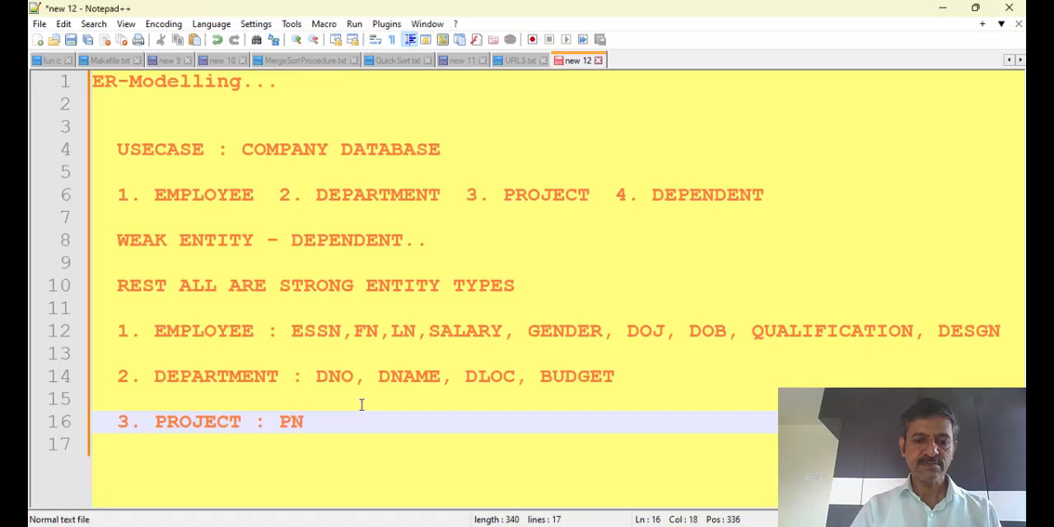
Complete the PROJECT line's attribute list so it reads PNO, PNAME, PLOC
{"action": "type", "text": "AME"}
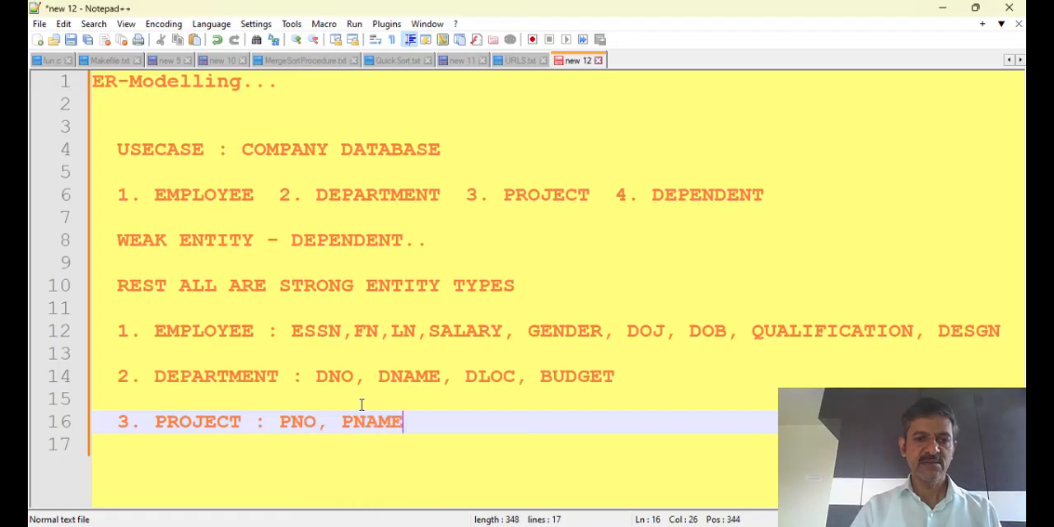
{"action": "type", "text": ", PLCO"}
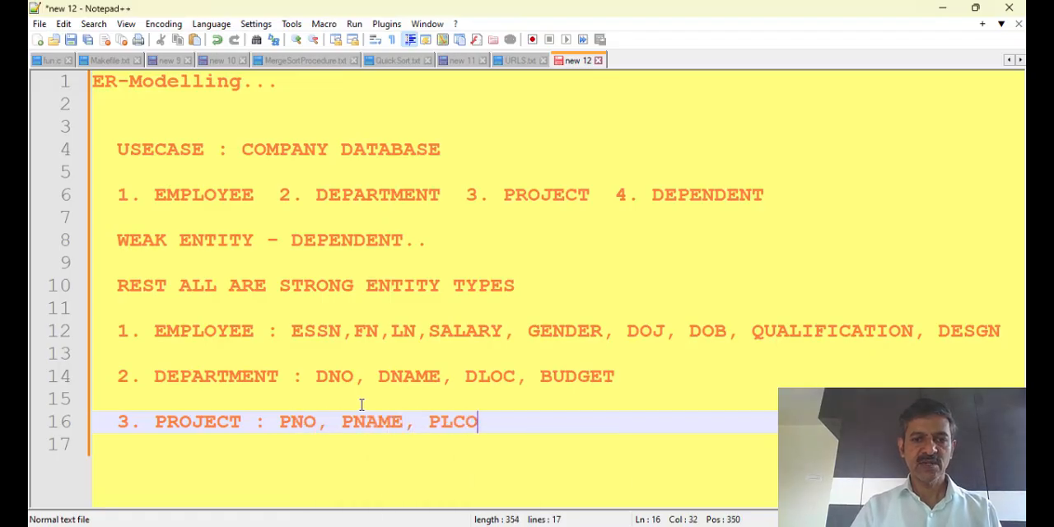
{"action": "key", "text": "BackSpace"}
{"action": "key", "text": "BackSpace"}
{"action": "type", "text": "OC"}
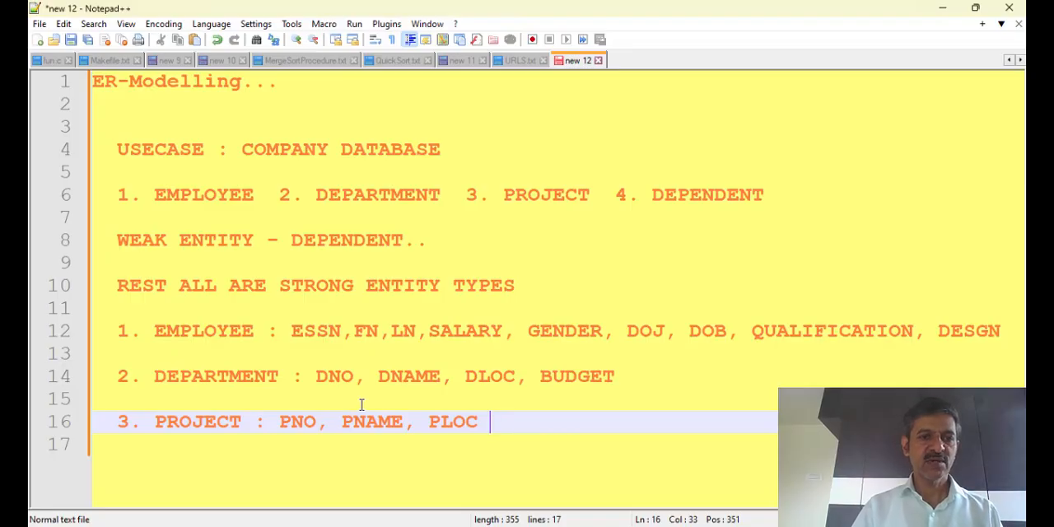
Add item 4 two lines below PROJECT, reading "DEPENDENT : DEPNAME, RELATION, DOB, ADDRESS"
{"action": "key", "text": "Return"}
{"action": "key", "text": "Return"}
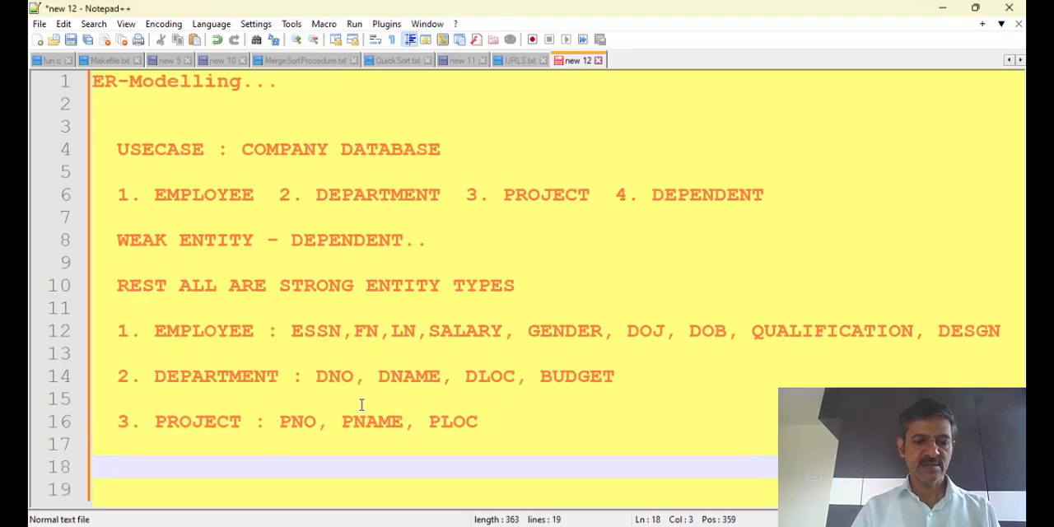
{"action": "type", "text": "4."}
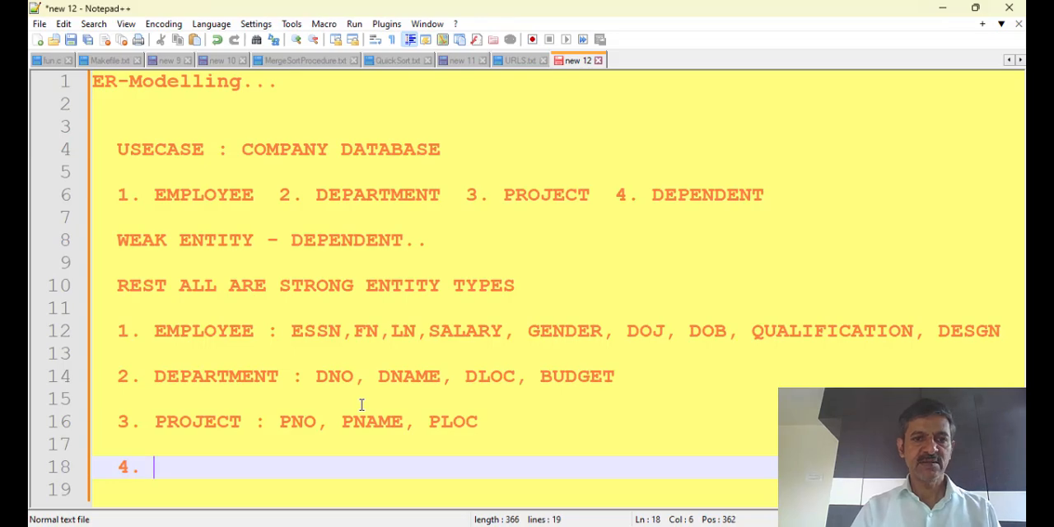
{"action": "type", "text": " DEPEND"}
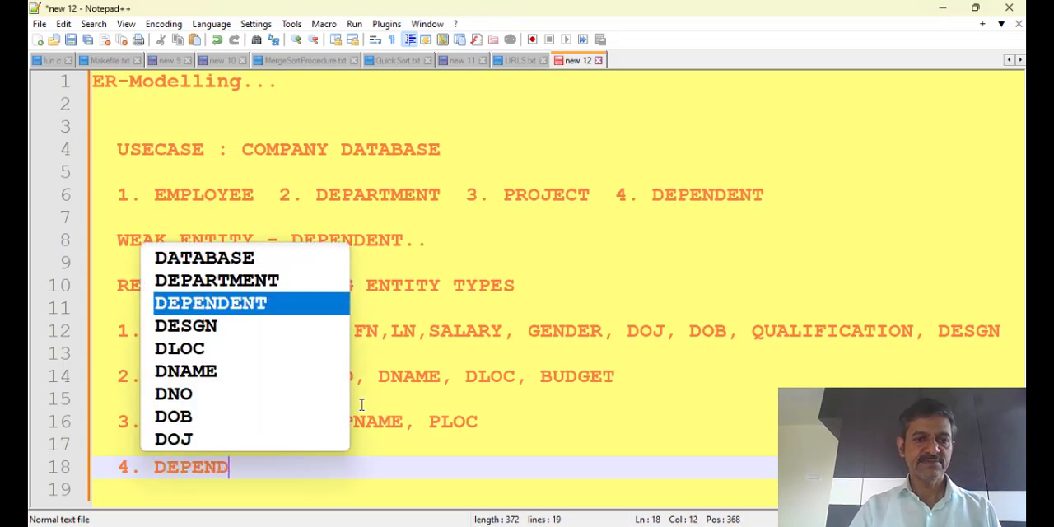
{"action": "type", "text": "ENT :"}
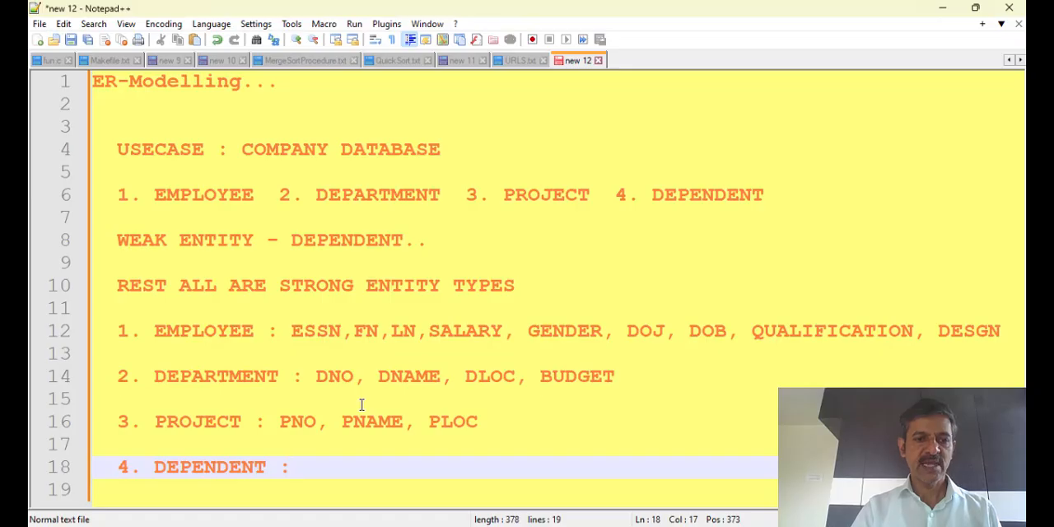
{"action": "type", "text": " DEPNAME"}
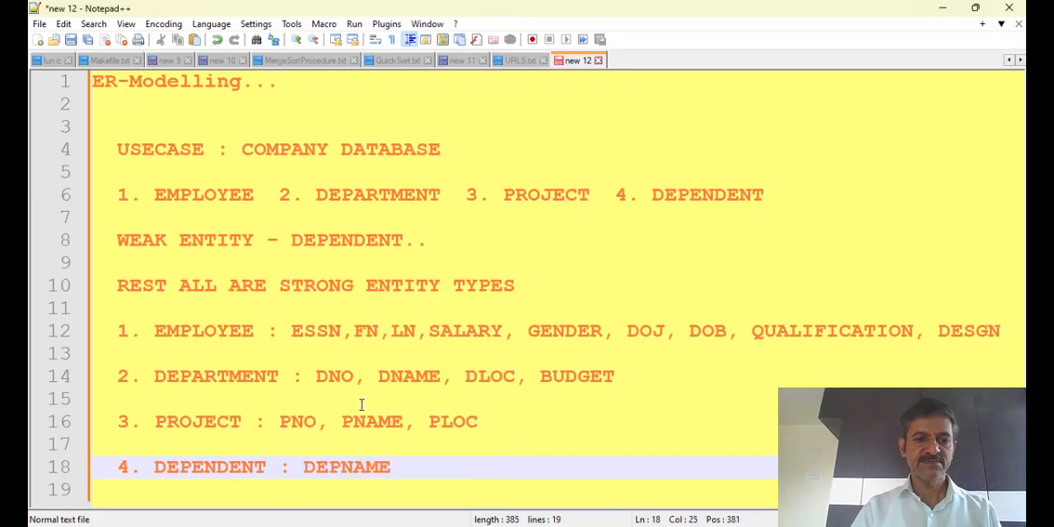
{"action": "type", "text": ", RELA"}
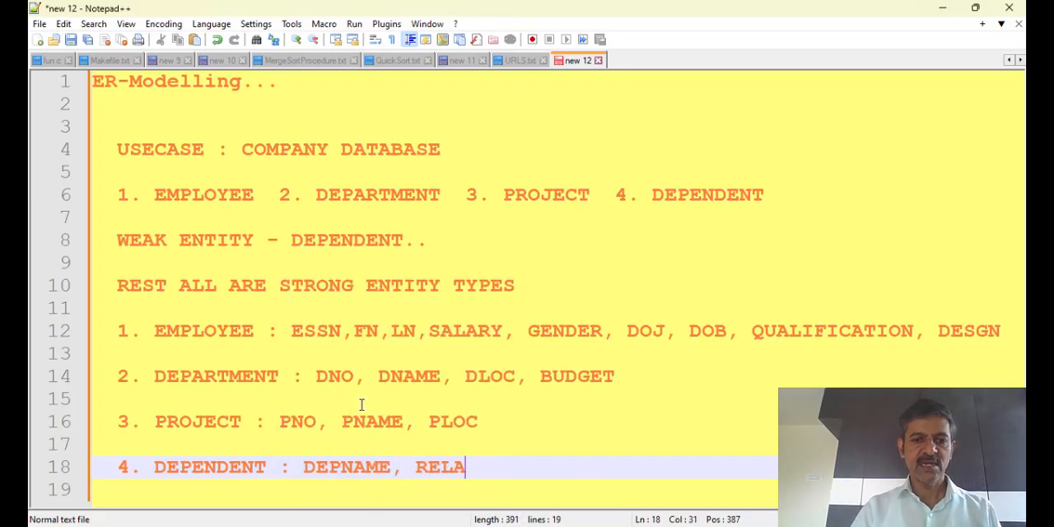
{"action": "type", "text": "TIOM"}
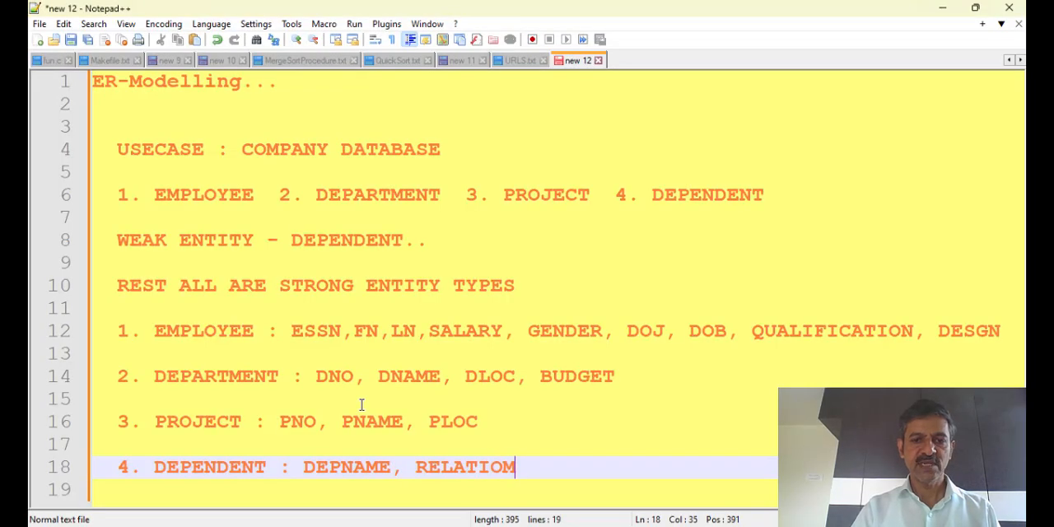
{"action": "key", "text": "BackSpace"}
{"action": "type", "text": "N, DOB,"}
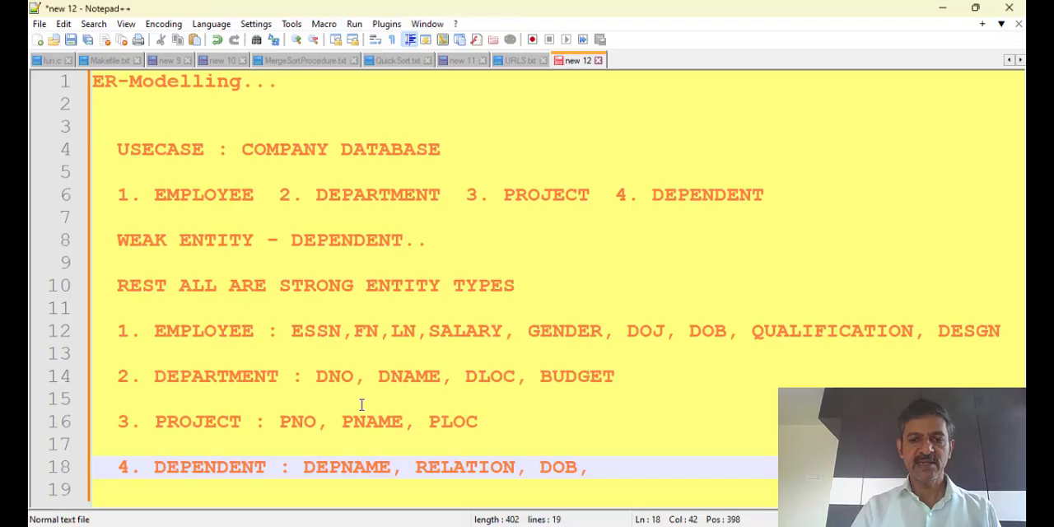
{"action": "type", "text": " ADDRESS"}
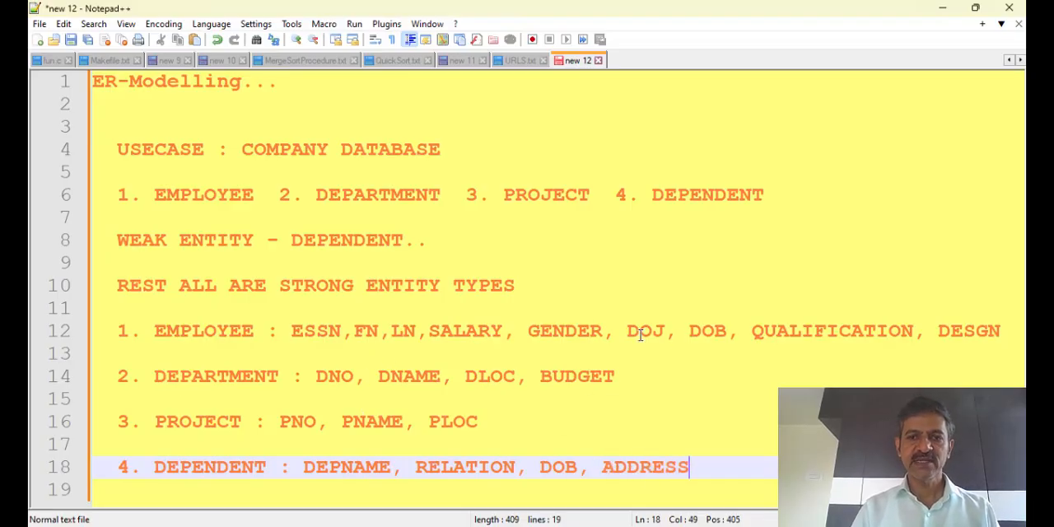
Insert the attribute ADDRESS between SALARY and GENDER in the EMPLOYEE line
{"action": "left_click", "coordinate": [519, 330]}
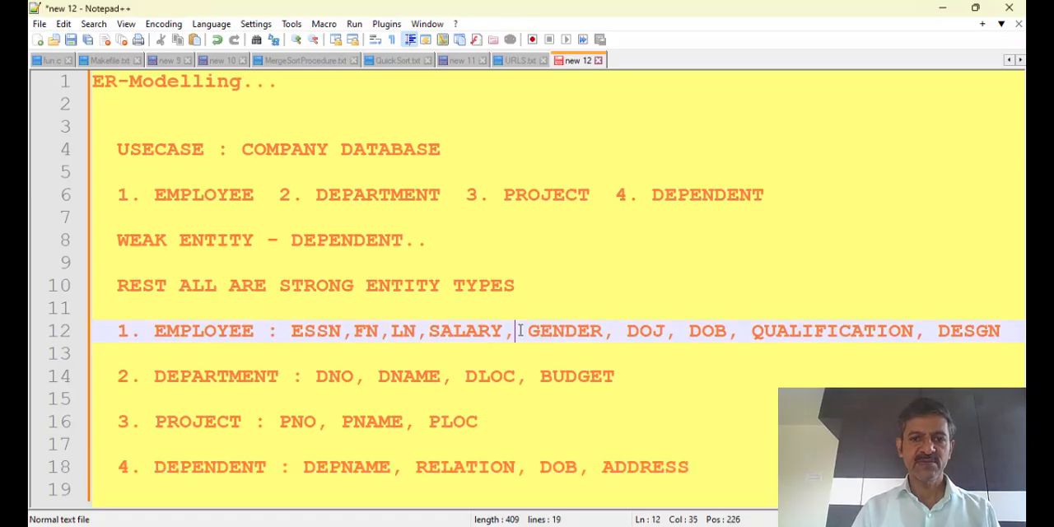
{"action": "type", "text": "ADDRES "}
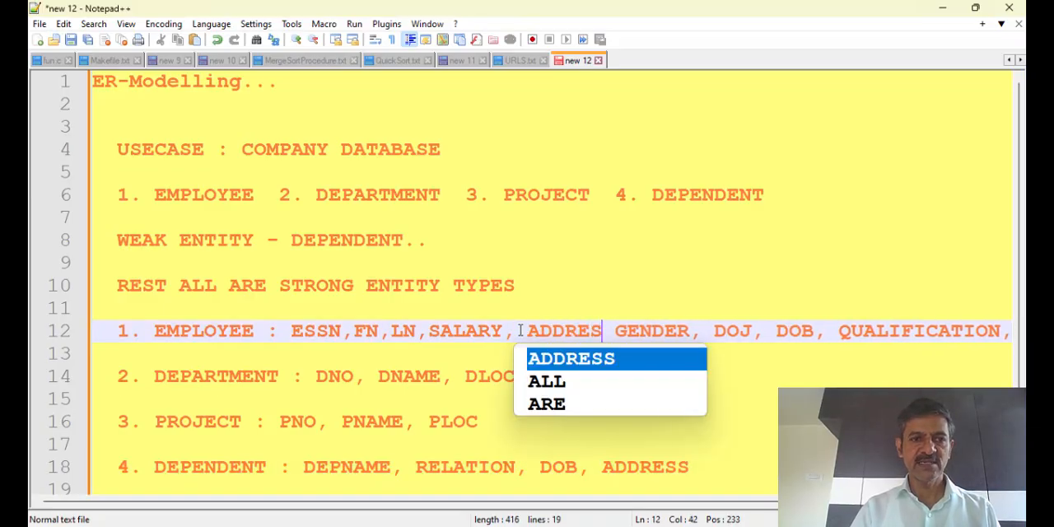
{"action": "type", "text": "S,"}
{"action": "key", "text": "Down"}
{"action": "key", "text": "Down"}
{"action": "key", "text": "Down"}
{"action": "key", "text": "Down"}
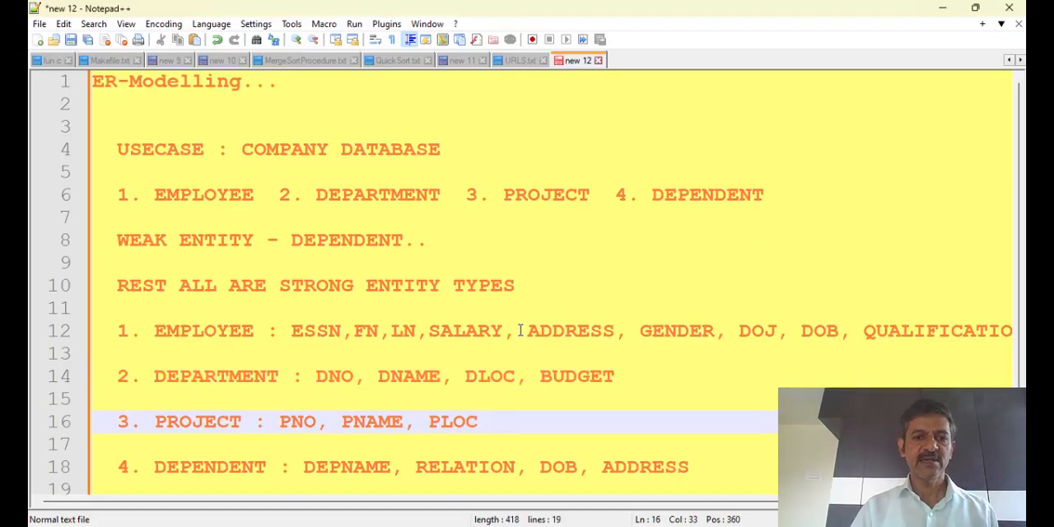
{"action": "key", "text": "Down"}
{"action": "key", "text": "Down"}
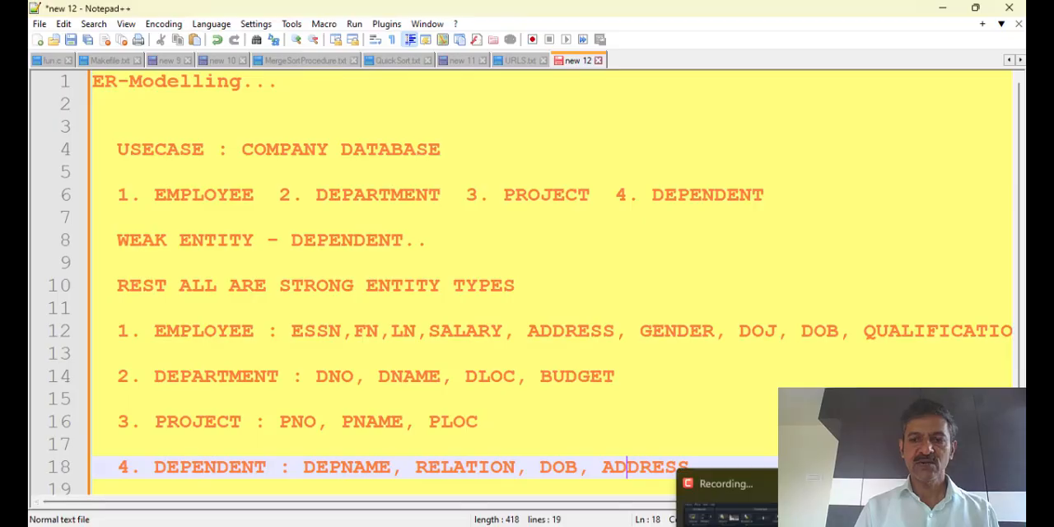
Switch to the Dia diagram and set up its page with a scale of 35 and landscape orientation
{"action": "left_click", "coordinate": [751, 524]}
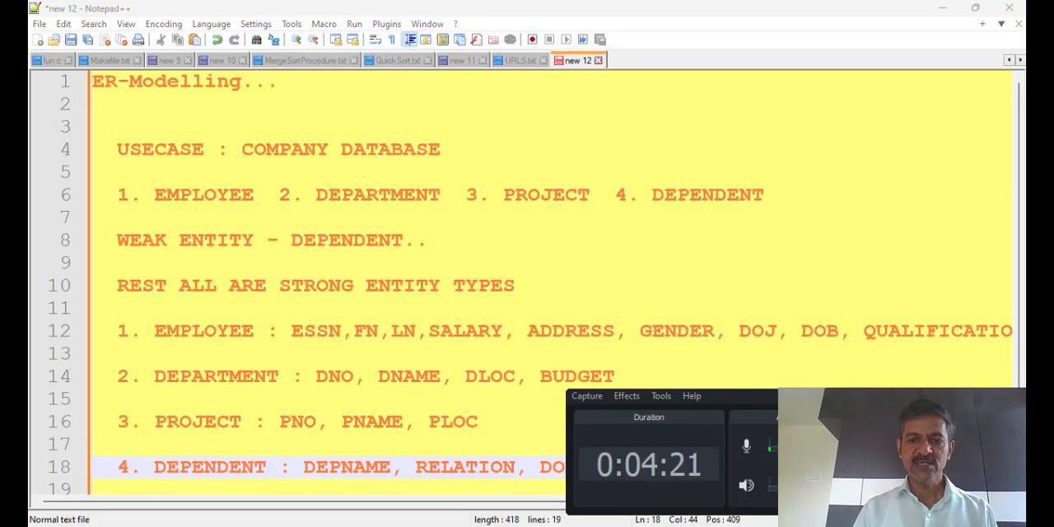
{"action": "key", "text": "alt+Tab"}
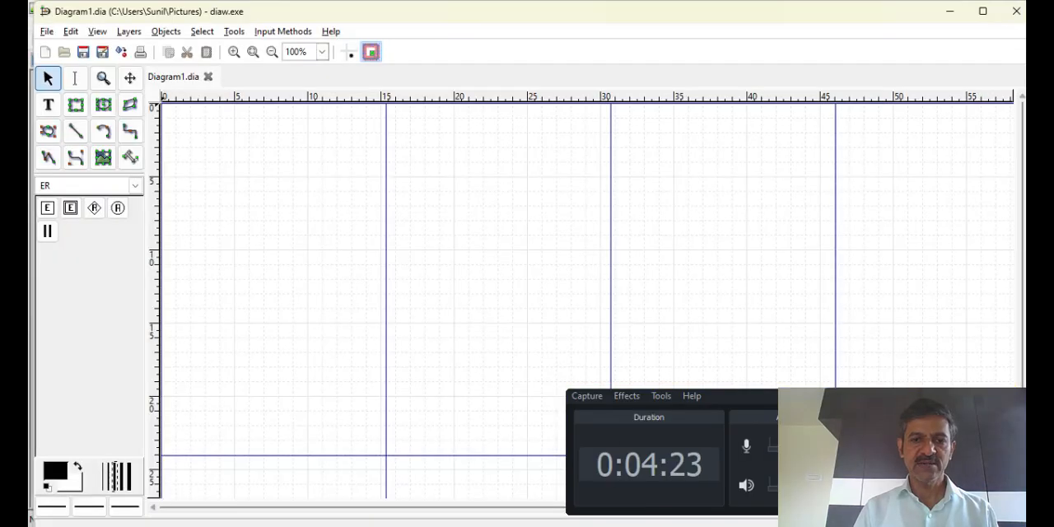
{"action": "left_click", "coordinate": [49, 35]}
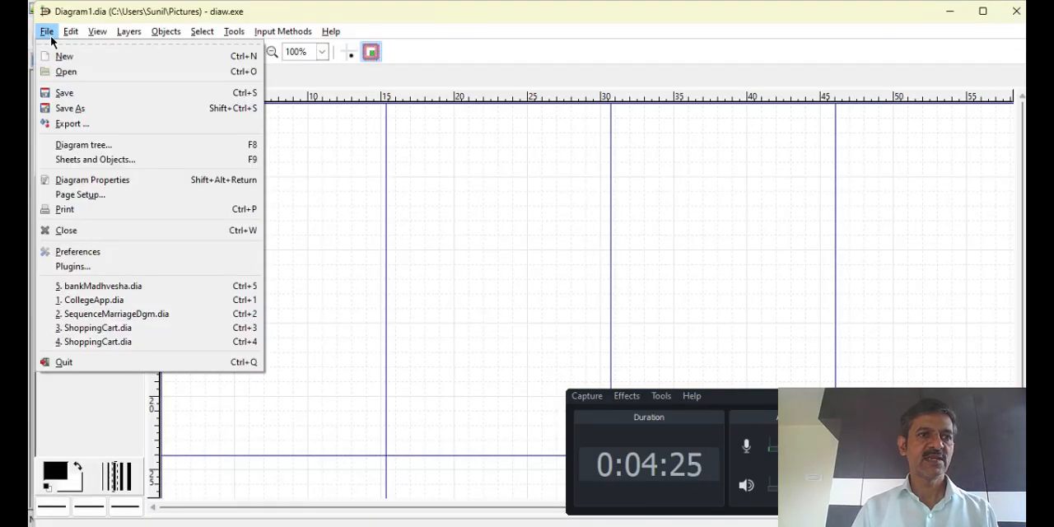
{"action": "left_click", "coordinate": [76, 196]}
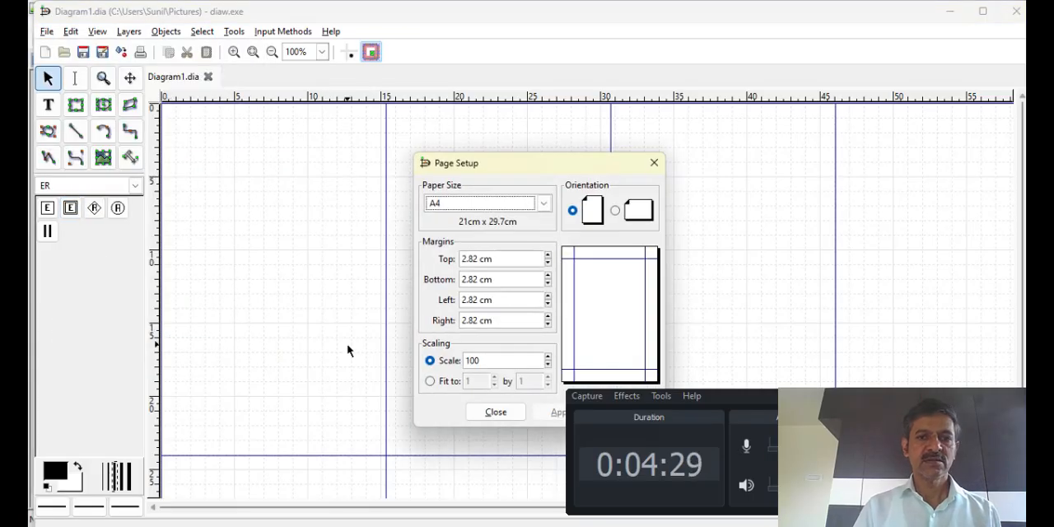
{"action": "left_click", "coordinate": [513, 361]}
{"action": "key", "text": "BackSpace"}
{"action": "key", "text": "BackSpace"}
{"action": "key", "text": "BackSpace"}
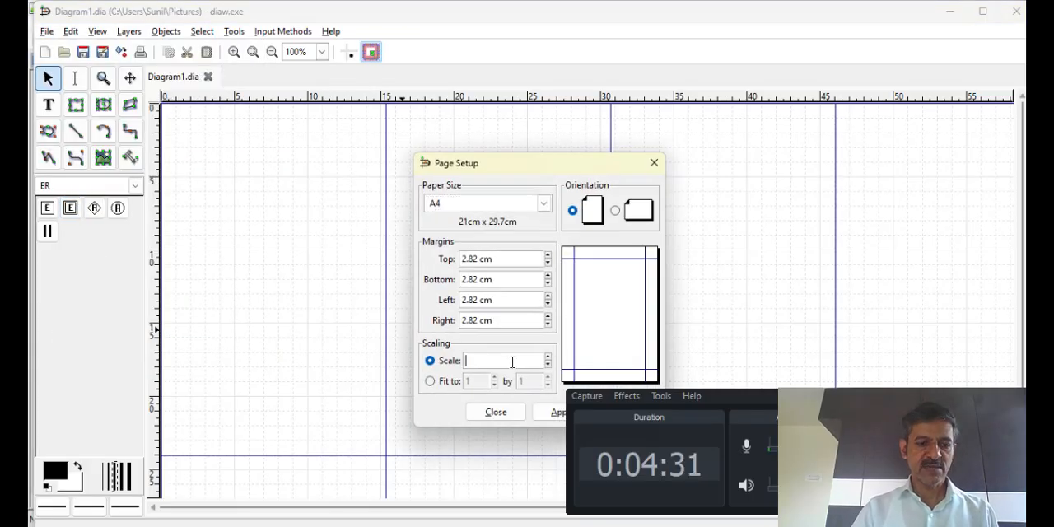
{"action": "type", "text": "35"}
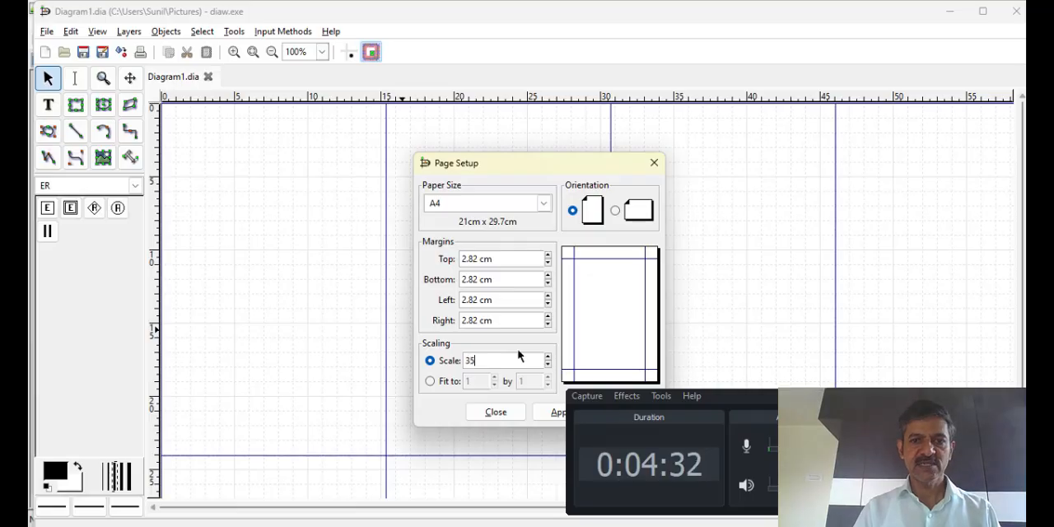
{"action": "left_click", "coordinate": [616, 211]}
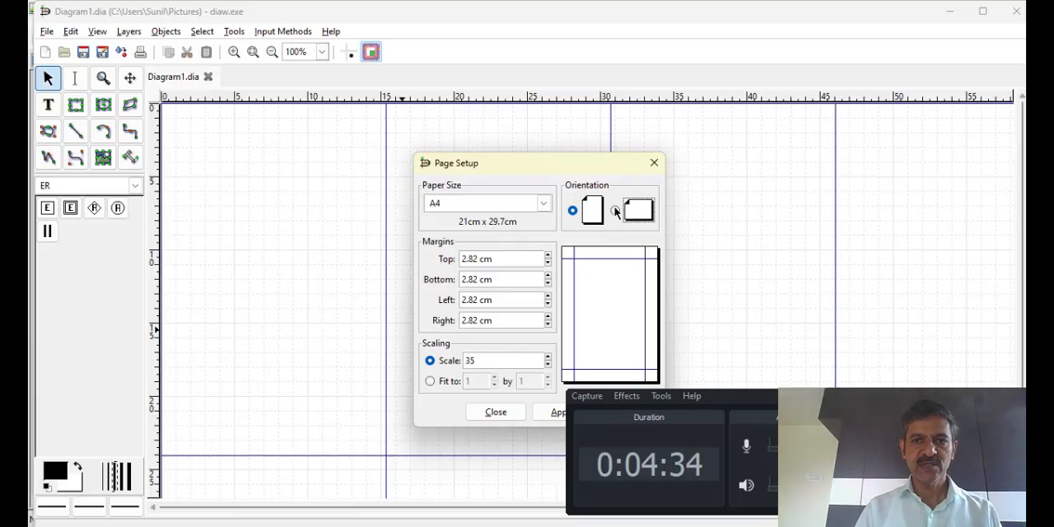
{"action": "left_click", "coordinate": [672, 306]}
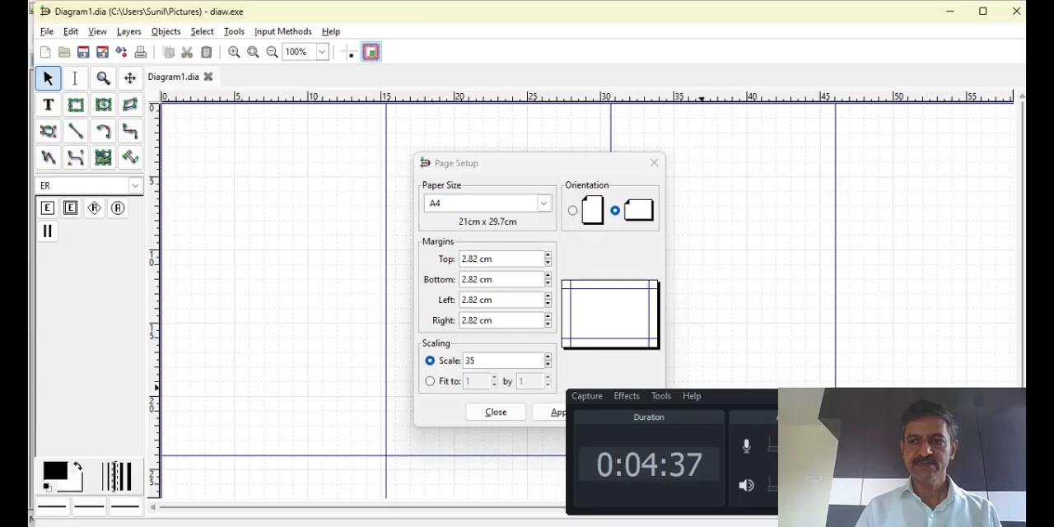
{"action": "left_click", "coordinate": [972, 396]}
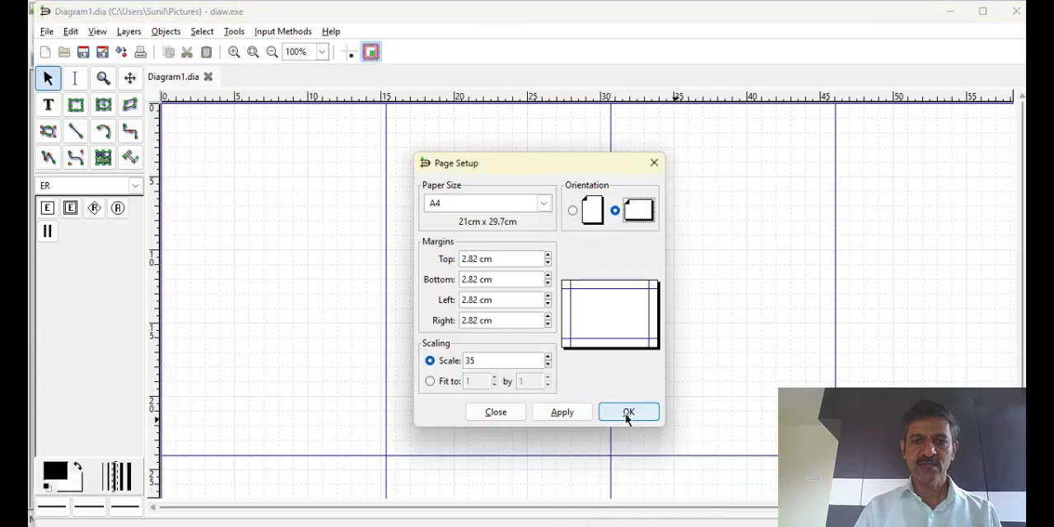
{"action": "left_click", "coordinate": [627, 417]}
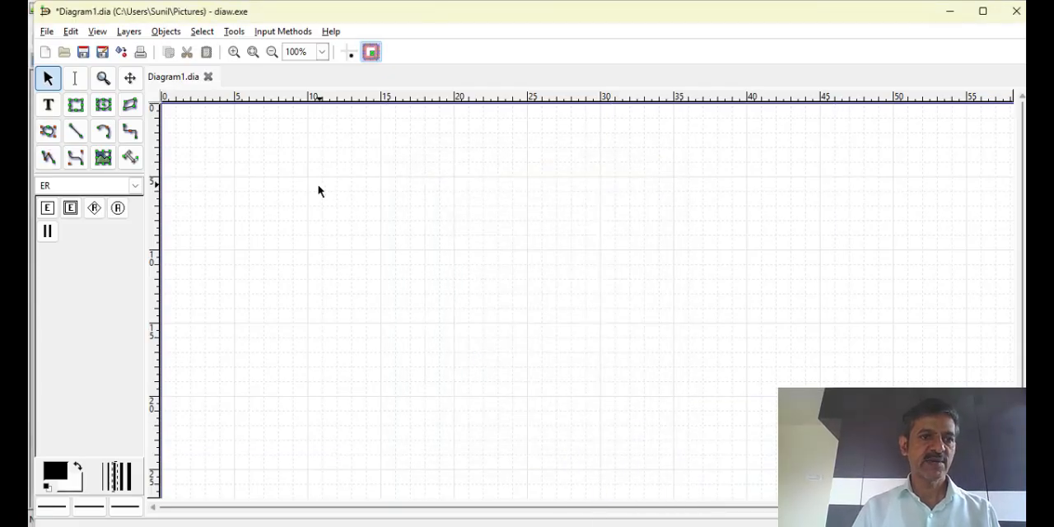
Place an ER entity in the upper-left area of the canvas and paste three copies of it
{"action": "left_click", "coordinate": [47, 207]}
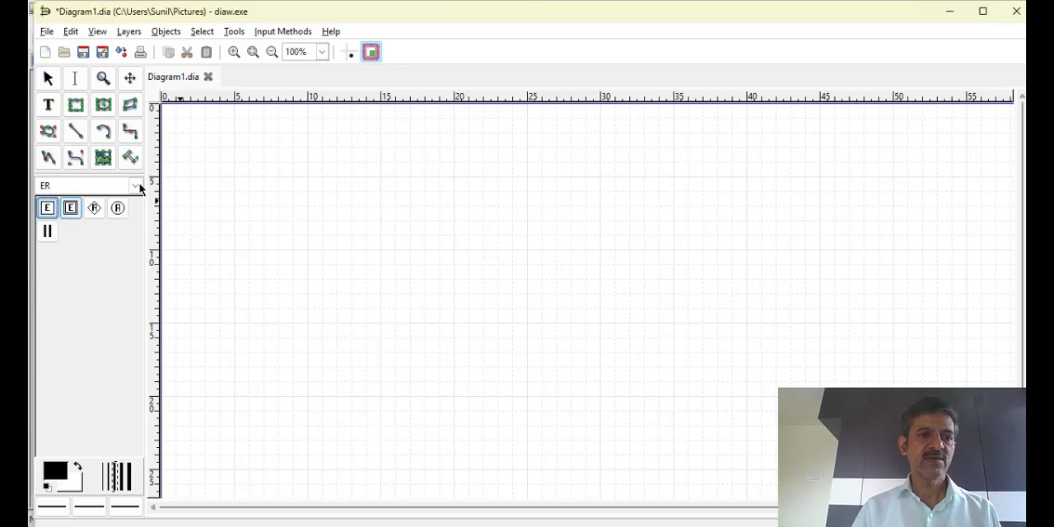
{"action": "left_click", "coordinate": [335, 193]}
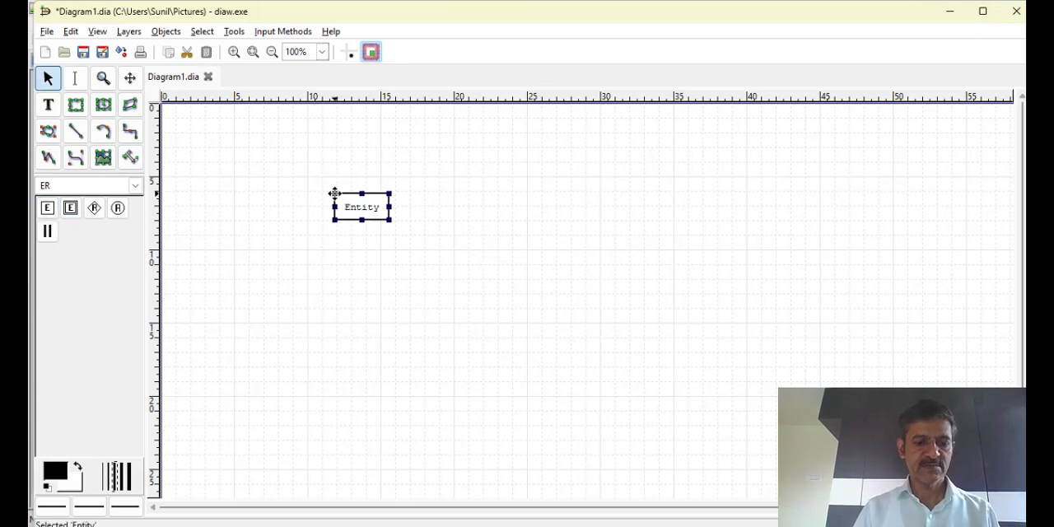
{"action": "key", "text": "ctrl+c"}
{"action": "key", "text": "ctrl+v"}
{"action": "key", "text": "ctrl+v"}
{"action": "key", "text": "ctrl+v"}
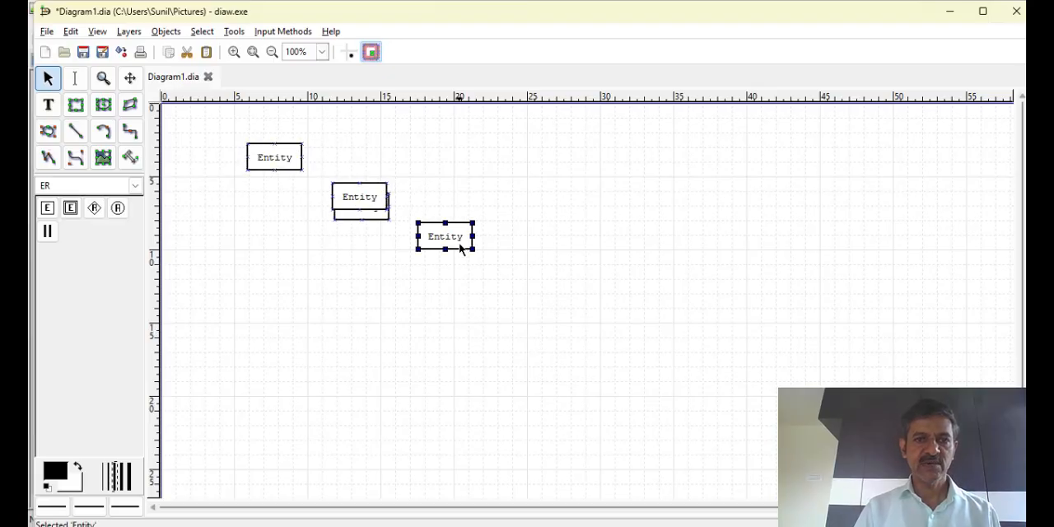
Spread the three copied entities apart, two on the right half of the canvas and one below the original entity
{"action": "left_click_drag", "start_coordinate": [461, 241], "coordinate": [642, 203]}
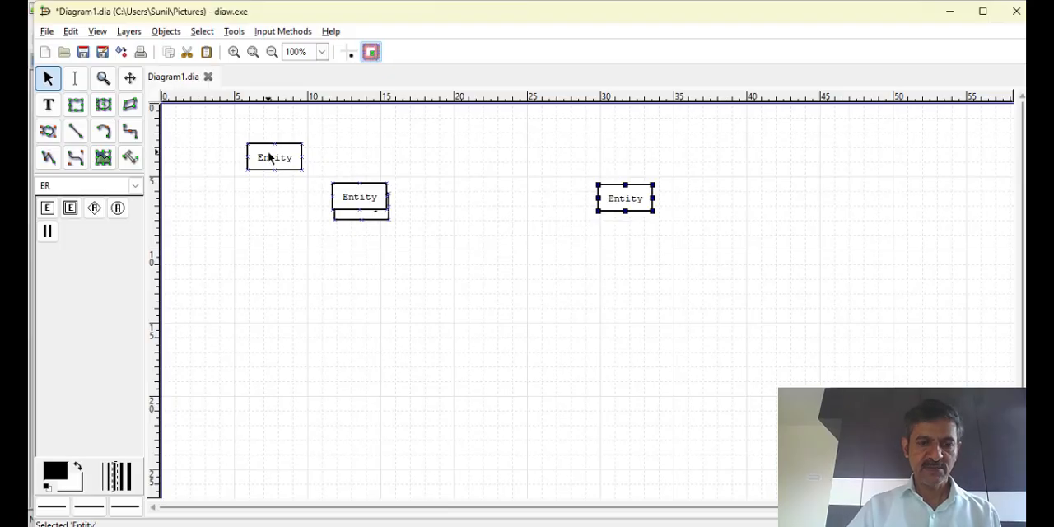
{"action": "left_click", "coordinate": [359, 191]}
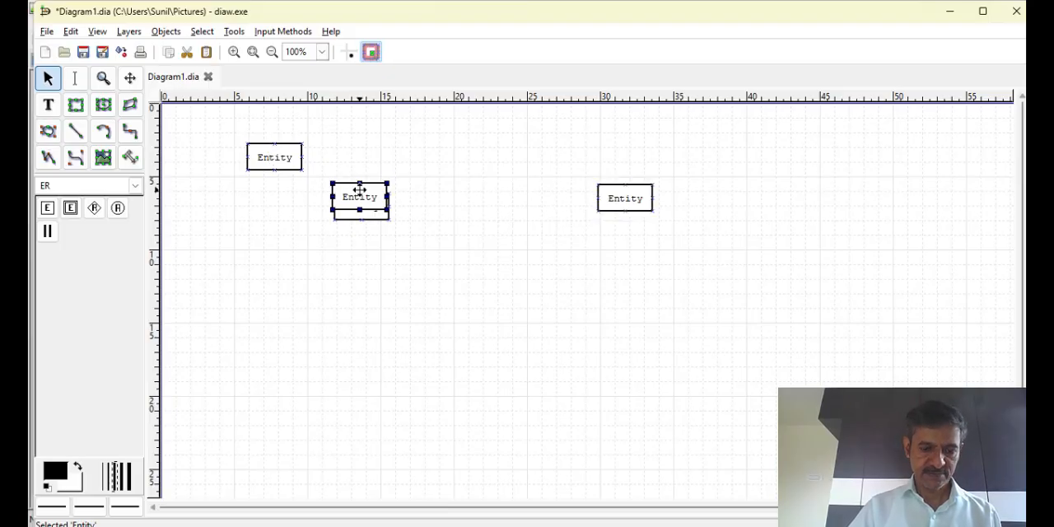
{"action": "left_click_drag", "start_coordinate": [360, 190], "coordinate": [626, 344]}
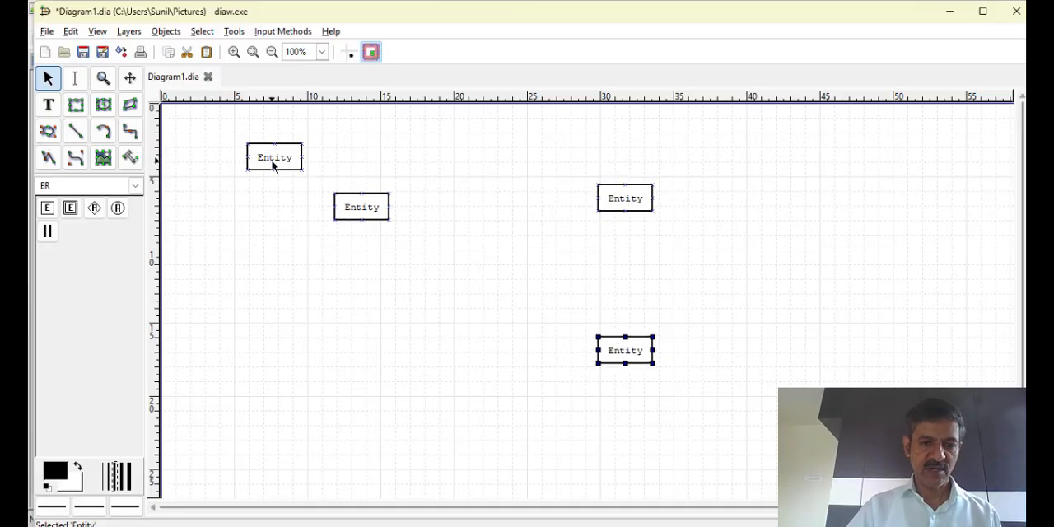
{"action": "left_click_drag", "start_coordinate": [274, 164], "coordinate": [300, 325]}
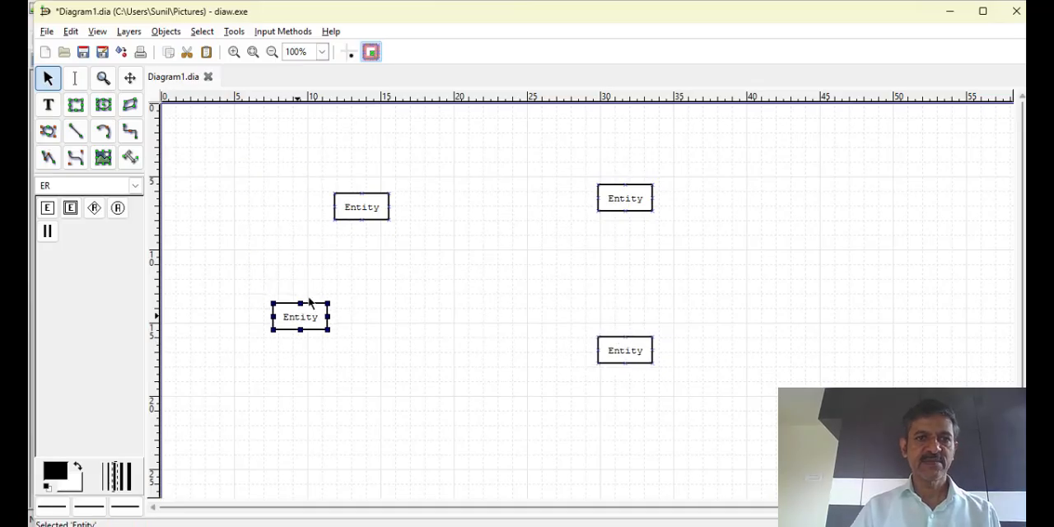
Name the original upper-left entity EMPLOYEE and apply the change
{"action": "double_click", "coordinate": [349, 212]}
{"action": "type", "text": "EMPLOYEE"}
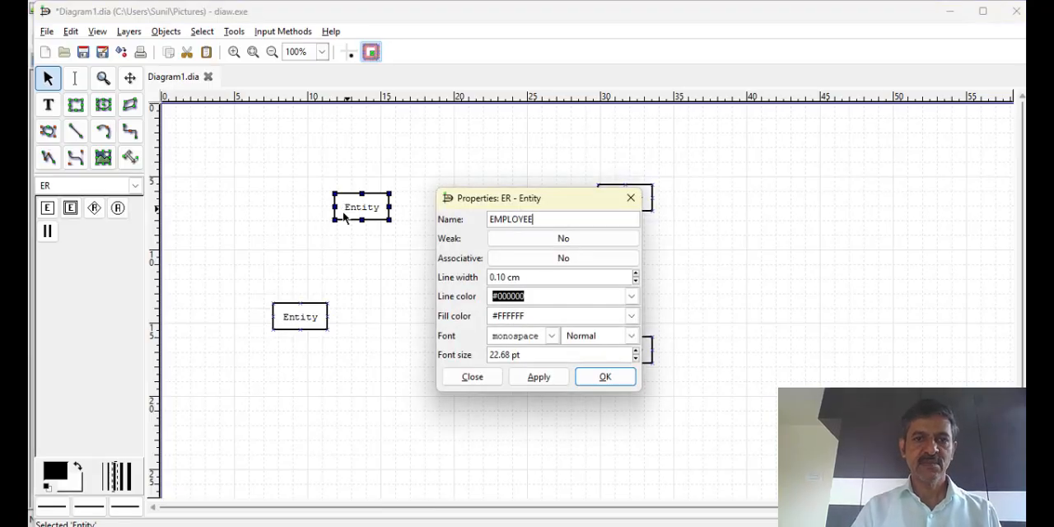
{"action": "left_click", "coordinate": [529, 379]}
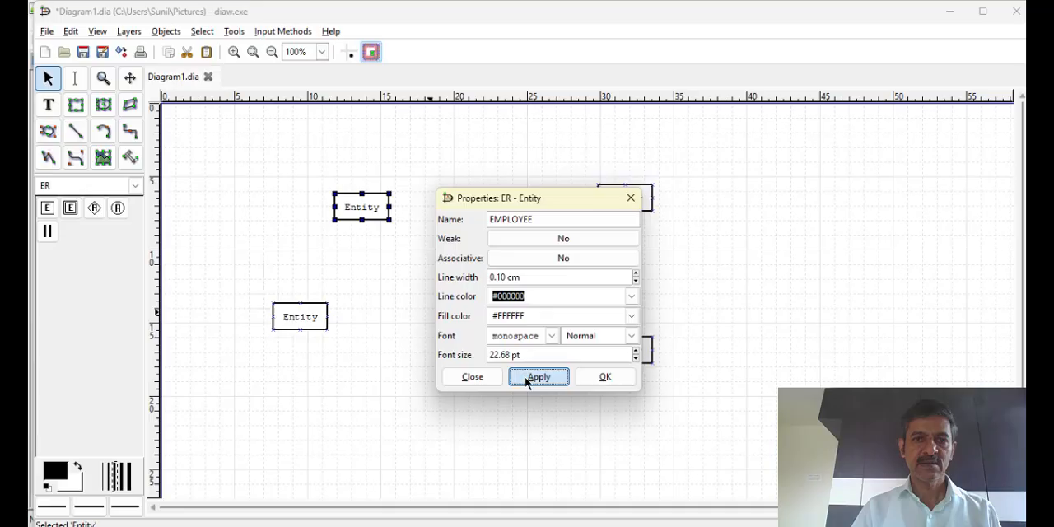
Name the entity below EMPLOYEE DEPENDENT and make it a weak entity
{"action": "double_click", "coordinate": [307, 316]}
{"action": "type", "text": "DE"}
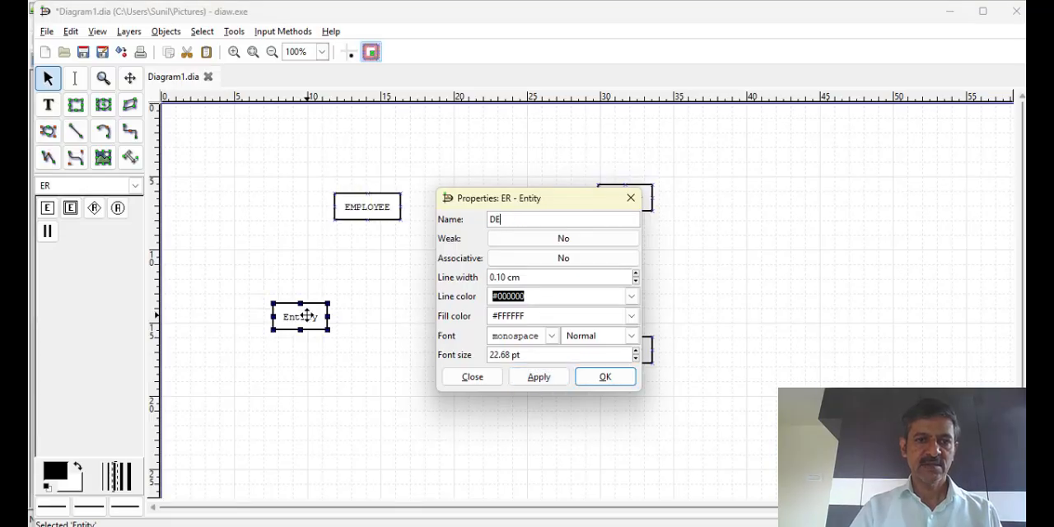
{"action": "type", "text": "PENDENT"}
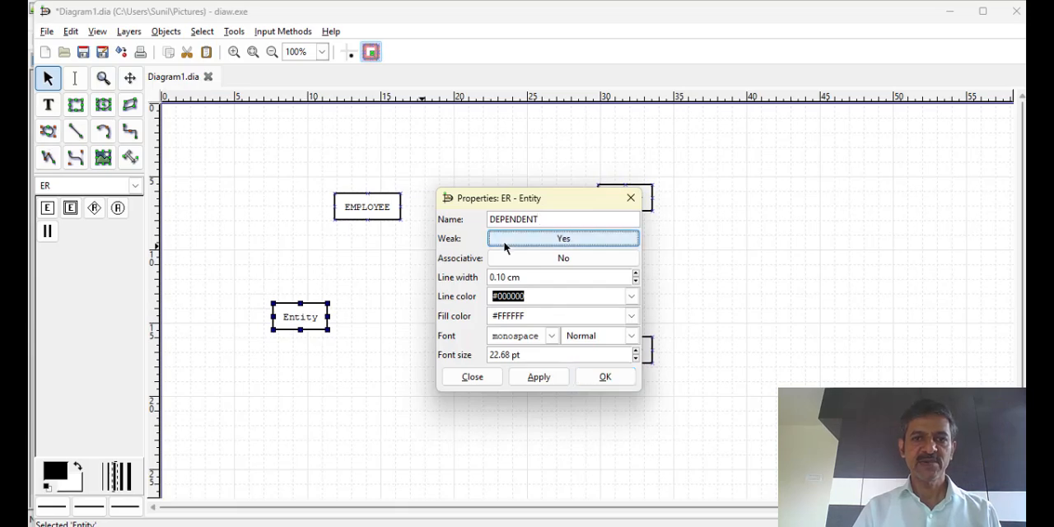
{"action": "left_click", "coordinate": [564, 238]}
{"action": "left_click", "coordinate": [550, 379]}
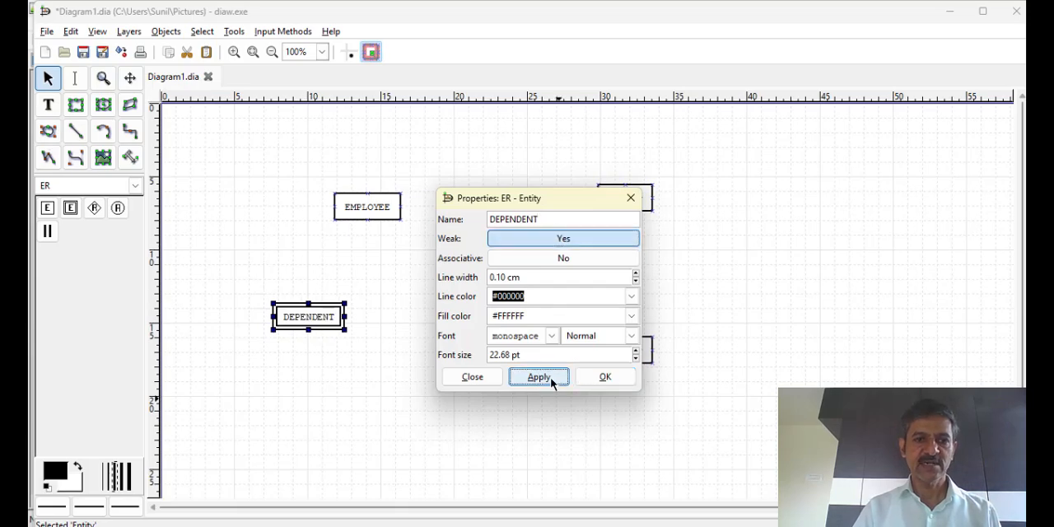
{"action": "left_click", "coordinate": [611, 379]}
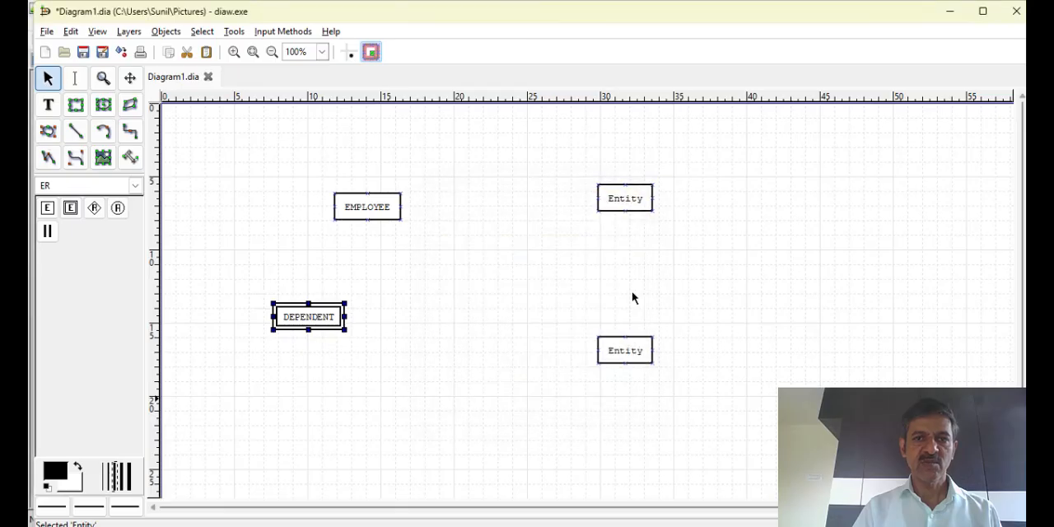
Name the upper-right entity on the canvas DEPARTMENT
{"action": "double_click", "coordinate": [632, 203]}
{"action": "type", "text": "DE"}
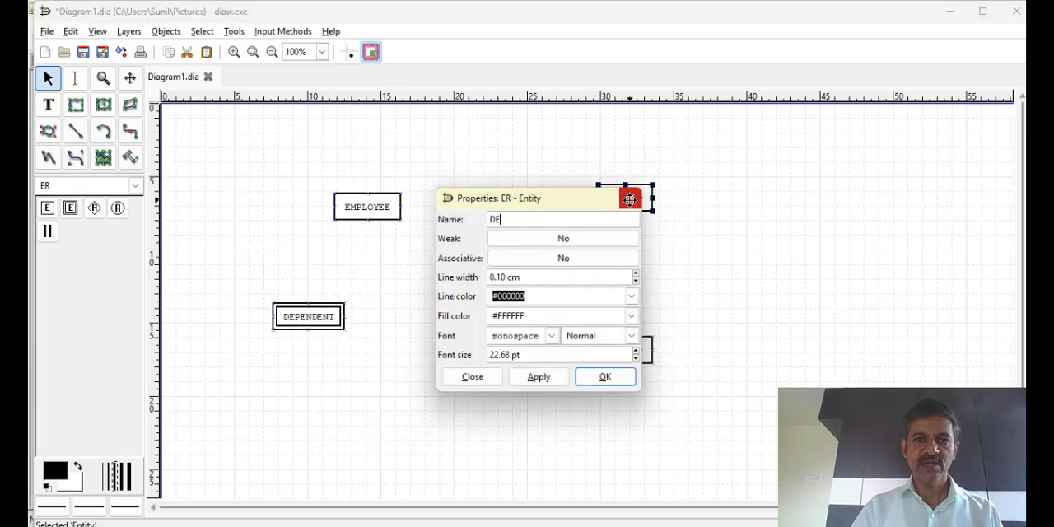
{"action": "type", "text": "PARTME"}
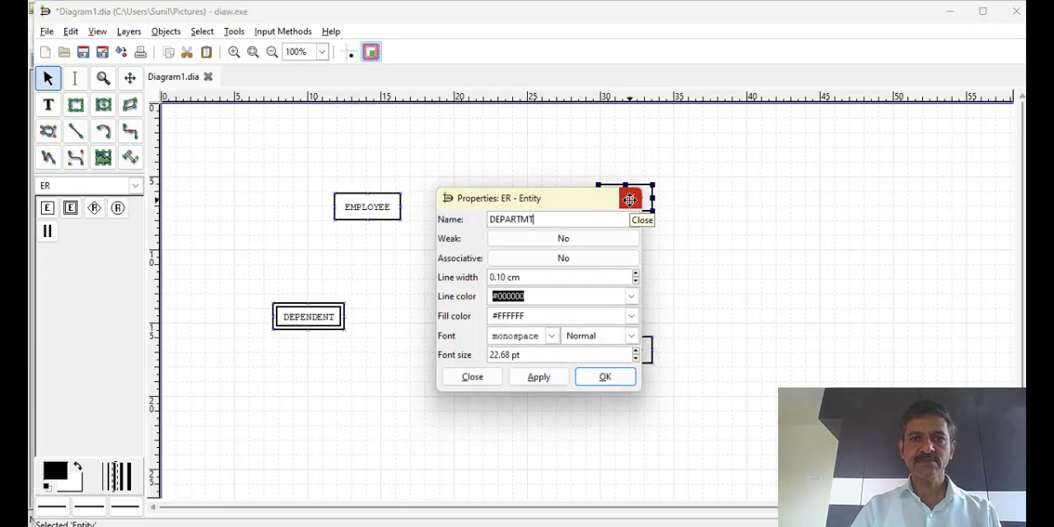
{"action": "type", "text": "NT"}
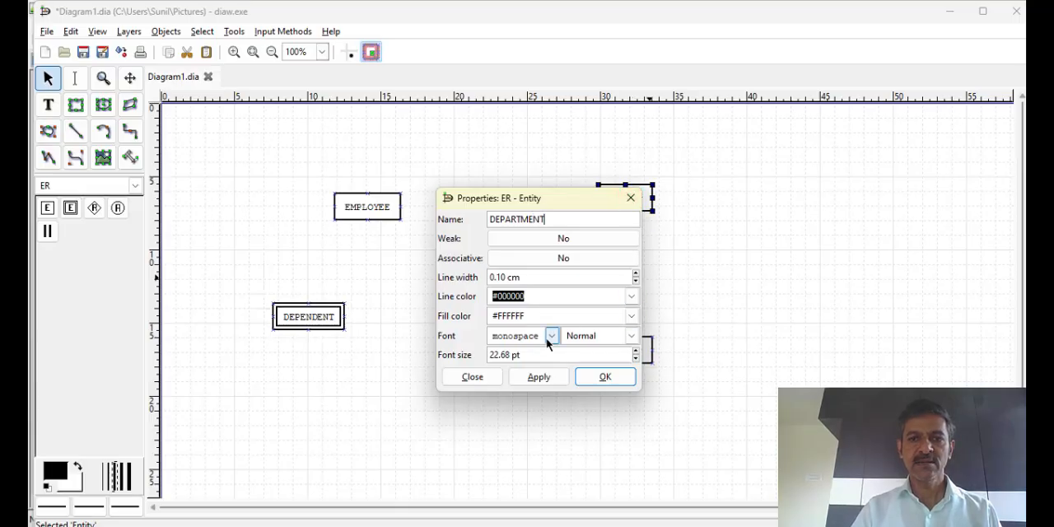
{"action": "left_click", "coordinate": [535, 377]}
{"action": "left_click", "coordinate": [604, 379]}
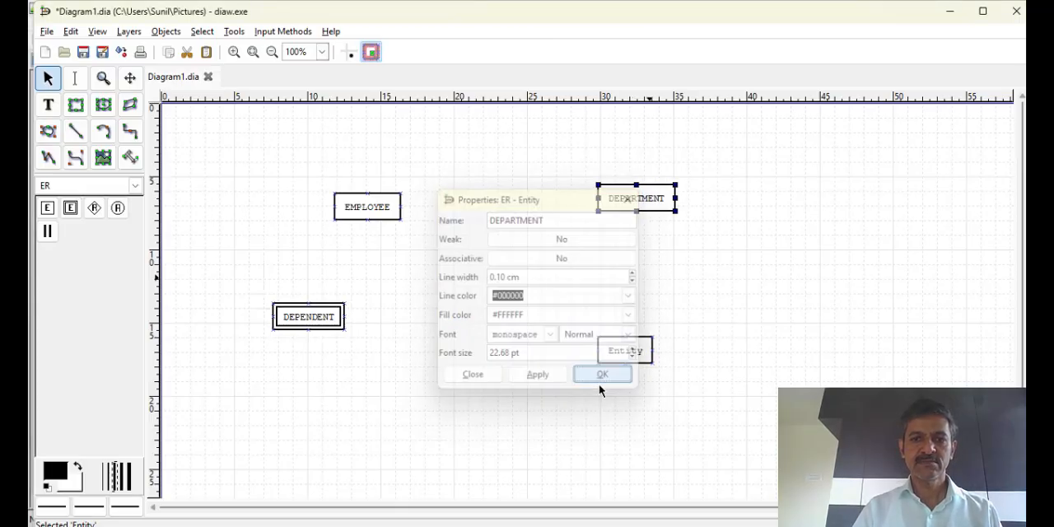
Name the remaining entity below DEPARTMENT PROJECT
{"action": "double_click", "coordinate": [621, 359]}
{"action": "type", "text": "PROJECT"}
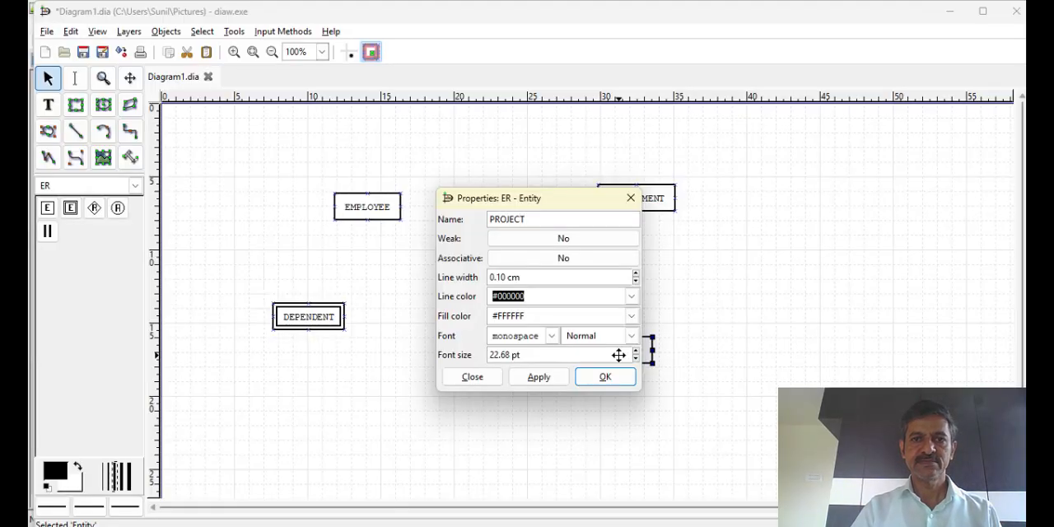
{"action": "left_click", "coordinate": [557, 376]}
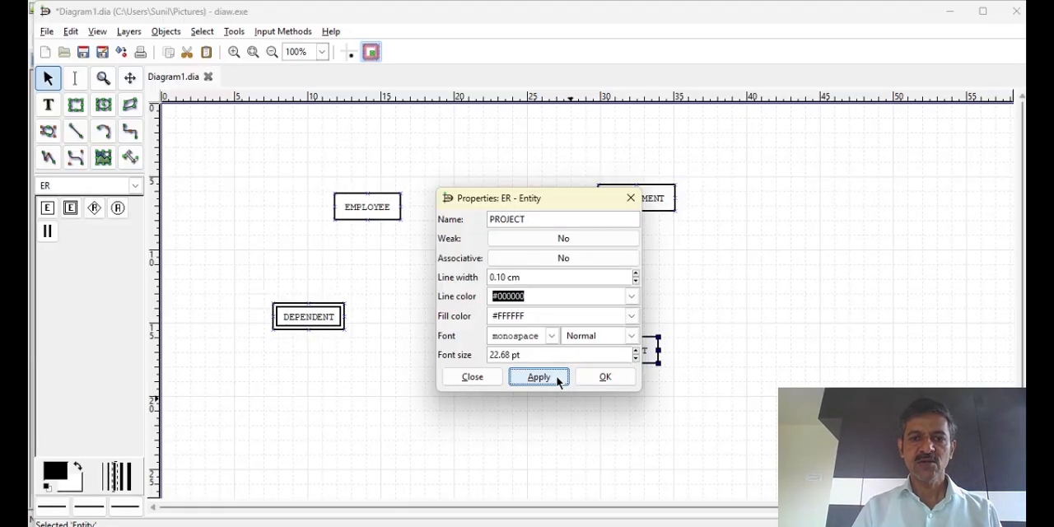
{"action": "left_click", "coordinate": [602, 378]}
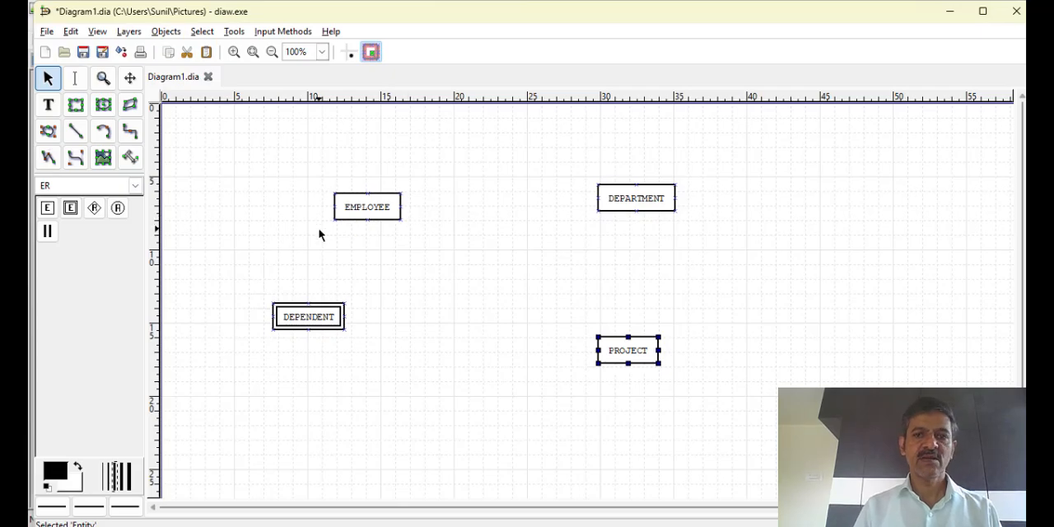
Place an ER relationship between EMPLOYEE and DEPARTMENT and name it WORKS_IN
{"action": "left_click", "coordinate": [93, 209]}
{"action": "left_click", "coordinate": [471, 197]}
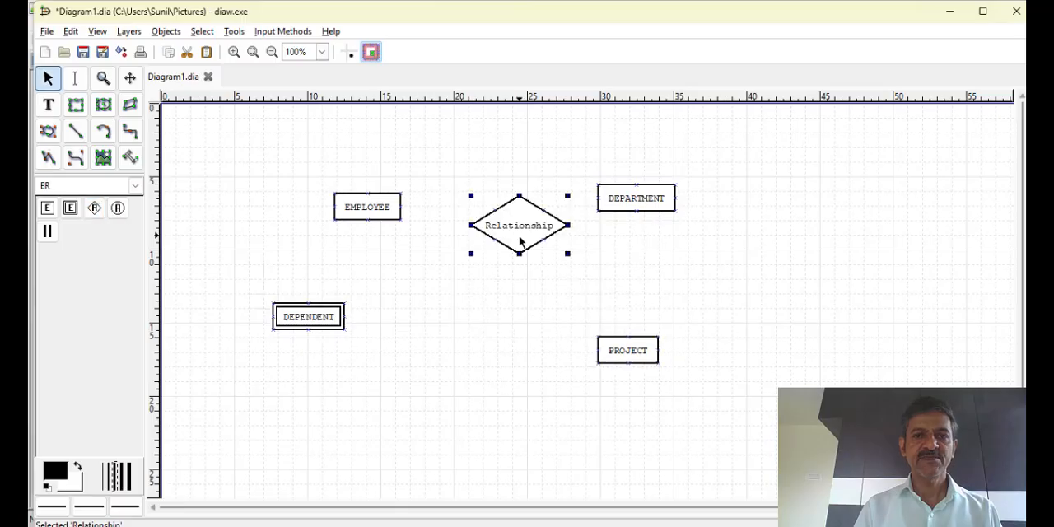
{"action": "double_click", "coordinate": [521, 243]}
{"action": "type", "text": "W"}
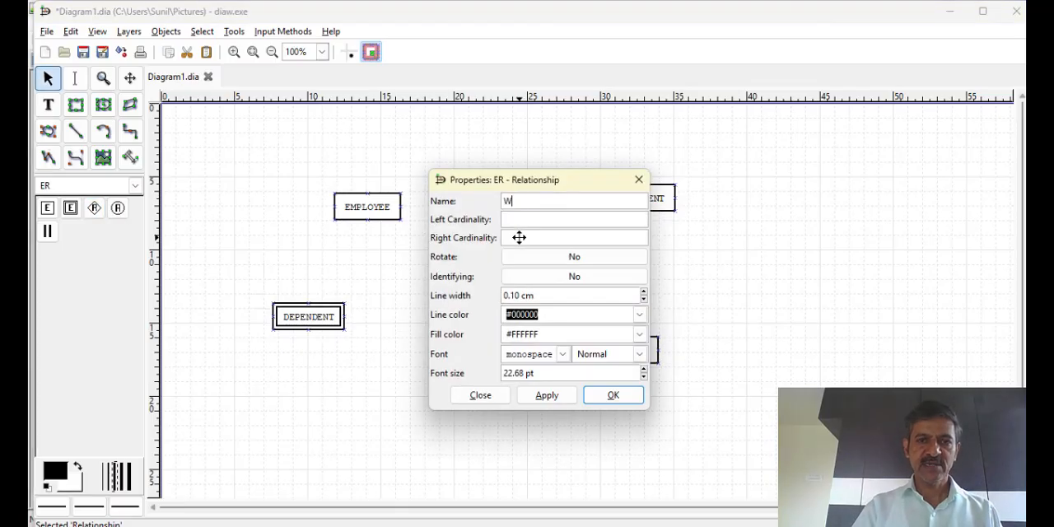
{"action": "type", "text": "ORKS_"}
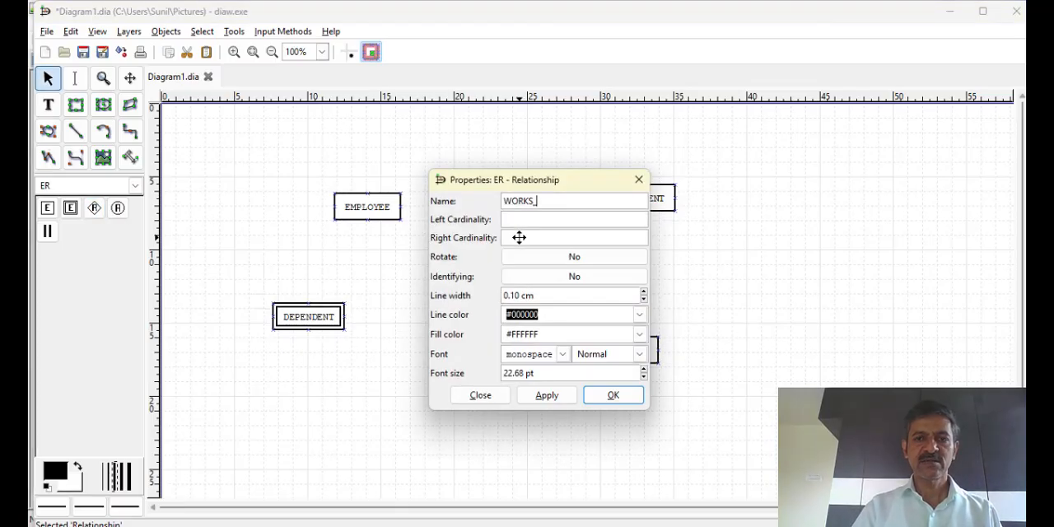
{"action": "type", "text": "IN"}
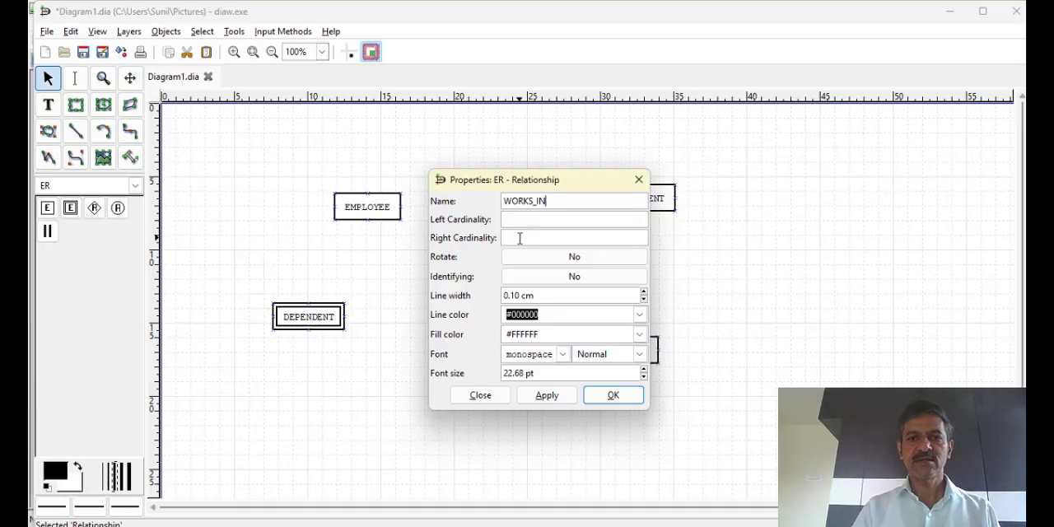
{"action": "left_click", "coordinate": [546, 396]}
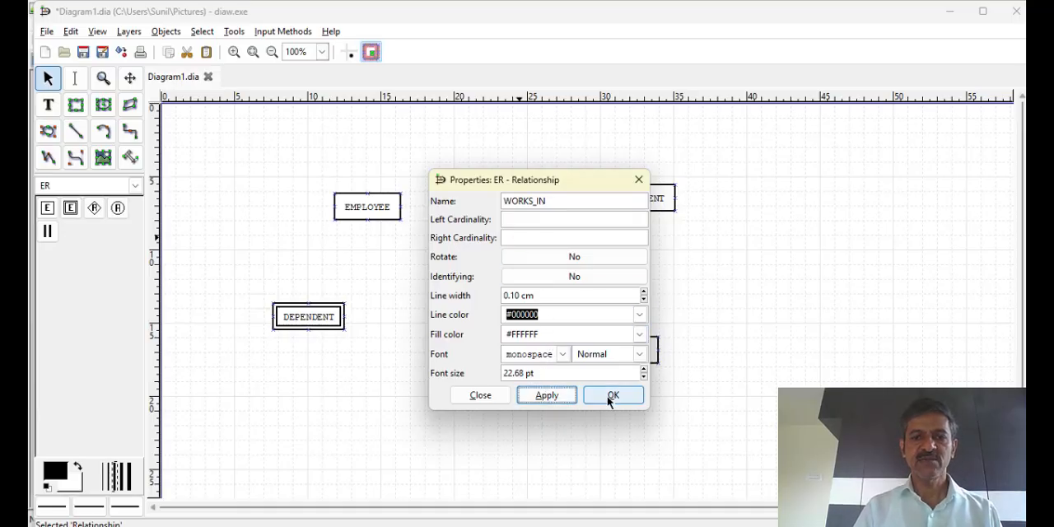
Set the WORKS_IN relationship's left cardinality to N and its right cardinality to 1
{"action": "left_click", "coordinate": [551, 221]}
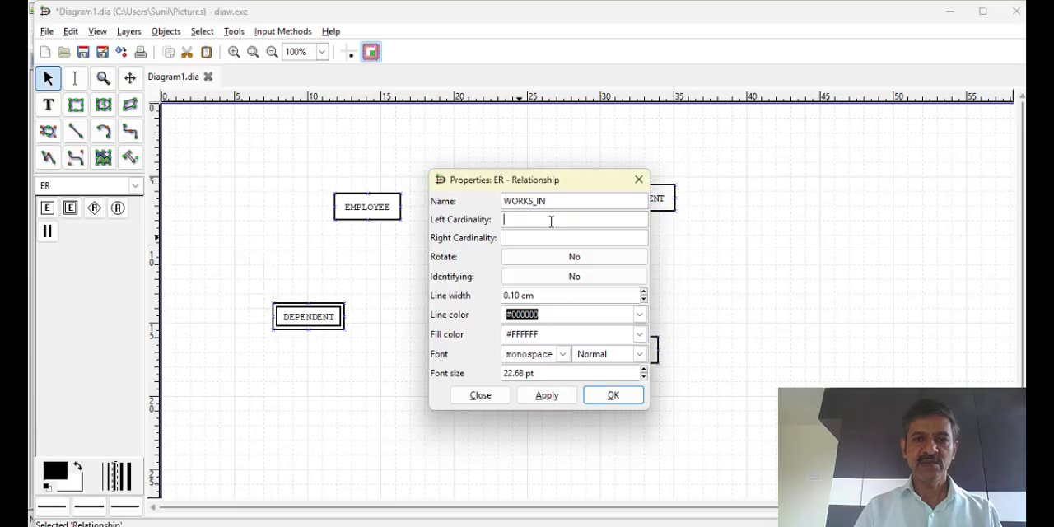
{"action": "type", "text": "N"}
{"action": "left_click", "coordinate": [528, 239]}
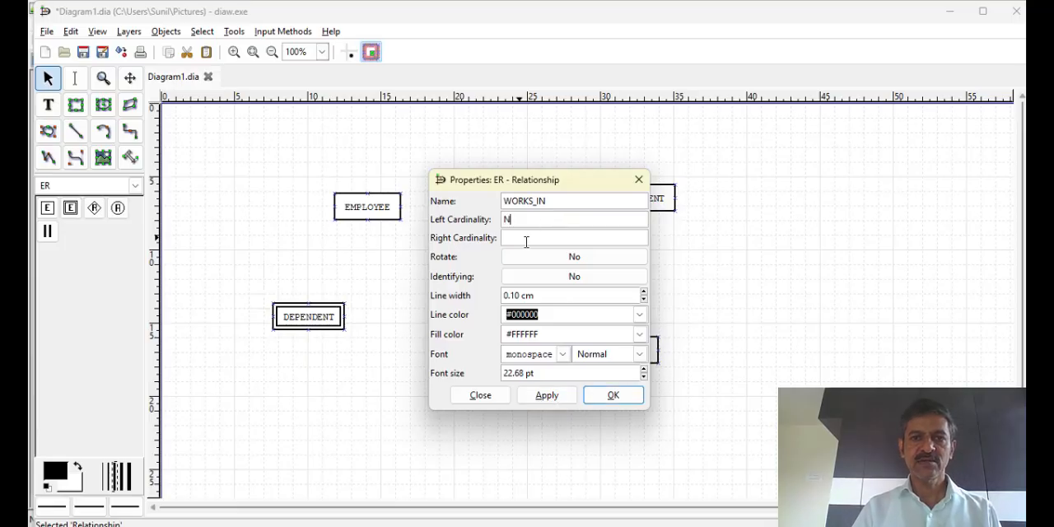
{"action": "type", "text": "1"}
{"action": "left_click", "coordinate": [560, 396]}
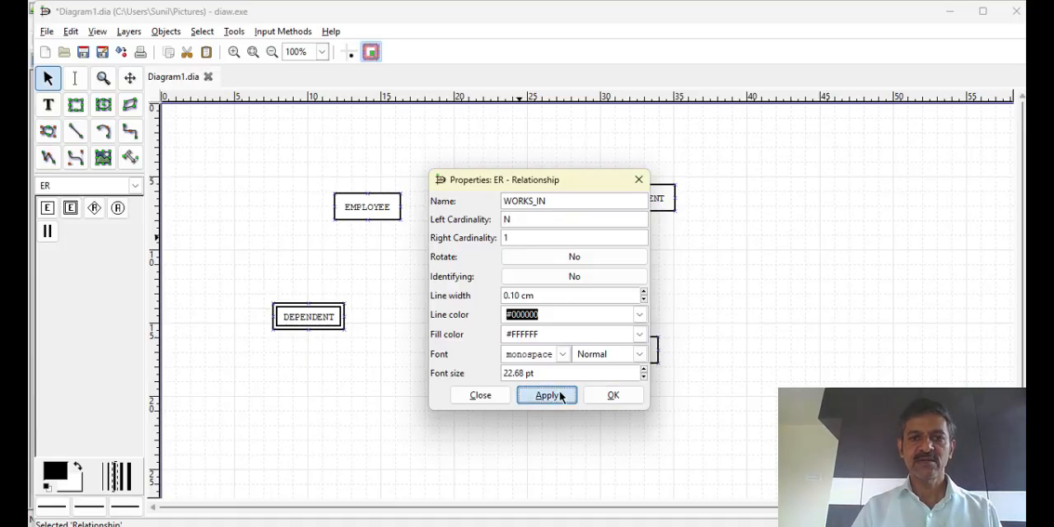
{"action": "left_click", "coordinate": [610, 395]}
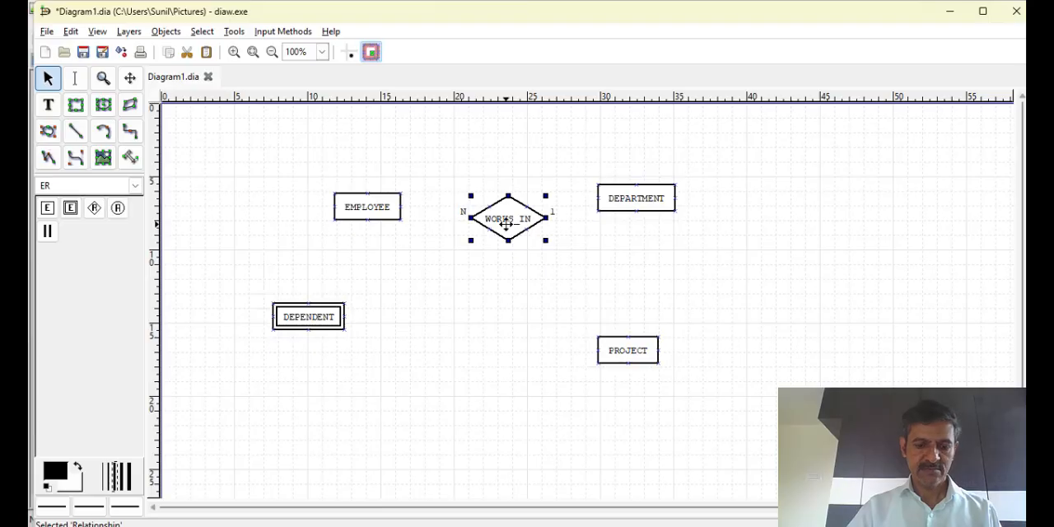
Move the WORKS_IN relationship closer to EMPLOYEE, level with it, and rename it WORKS_FOR
{"action": "left_click_drag", "start_coordinate": [504, 224], "coordinate": [487, 208]}
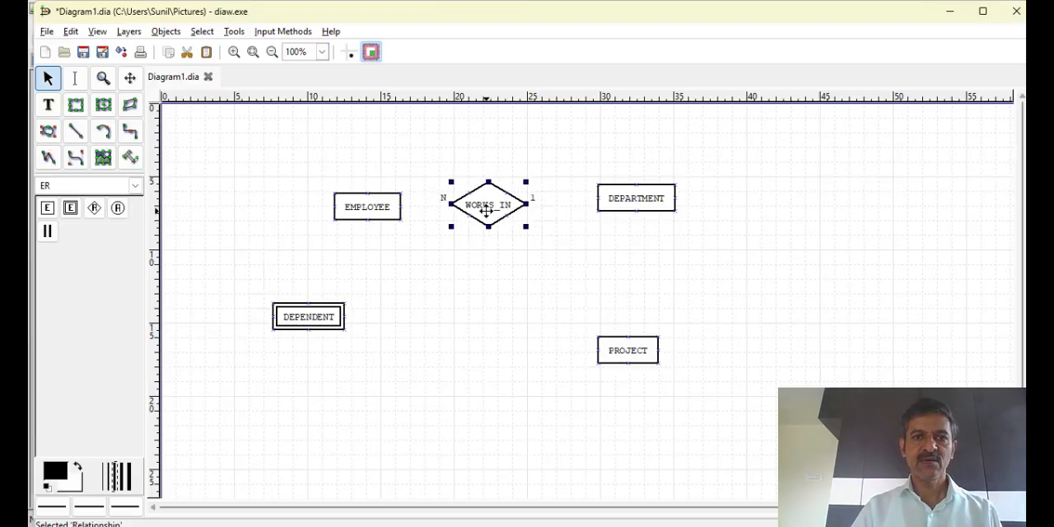
{"action": "double_click", "coordinate": [486, 209]}
{"action": "left_click", "coordinate": [580, 200]}
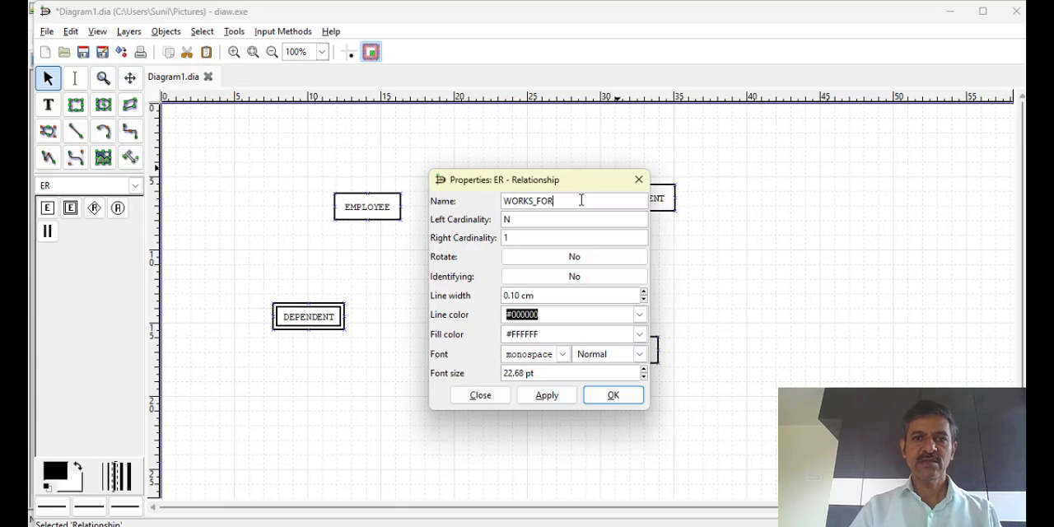
{"action": "left_click", "coordinate": [547, 395]}
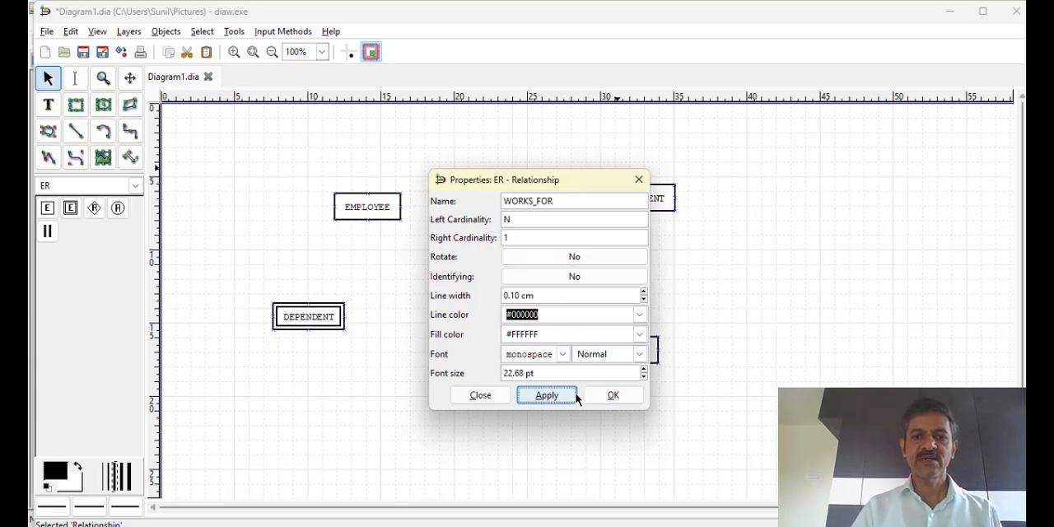
{"action": "left_click", "coordinate": [609, 395]}
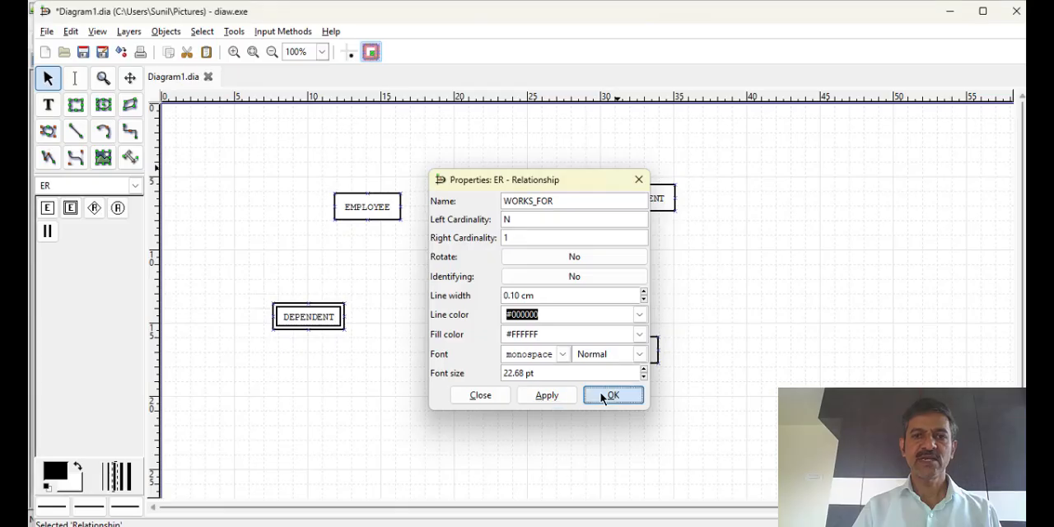
Connect WORKS_FOR to EMPLOYEE and DEPARTMENT with participation lines, and move the diamond below the level of the two entities
{"action": "left_click", "coordinate": [47, 232]}
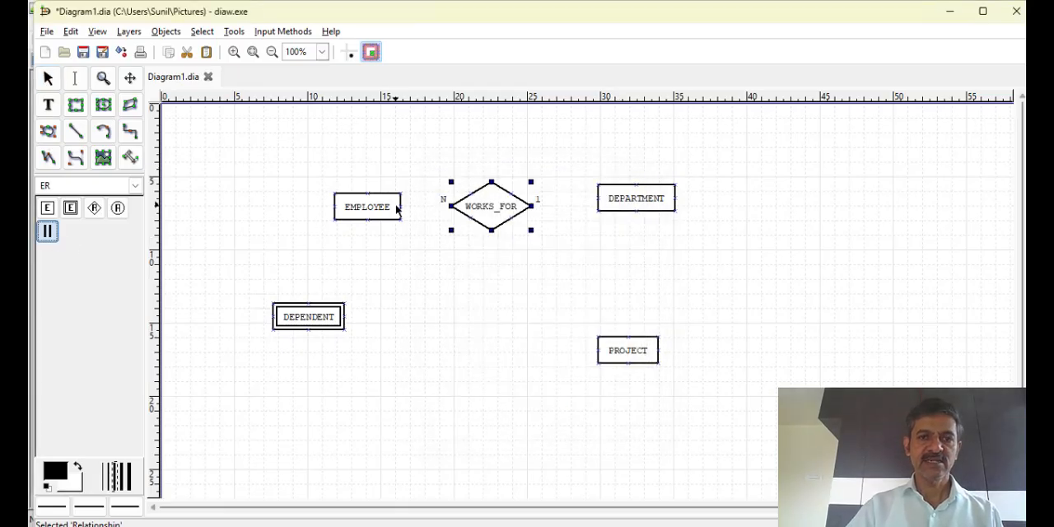
{"action": "left_click_drag", "start_coordinate": [397, 208], "coordinate": [457, 208]}
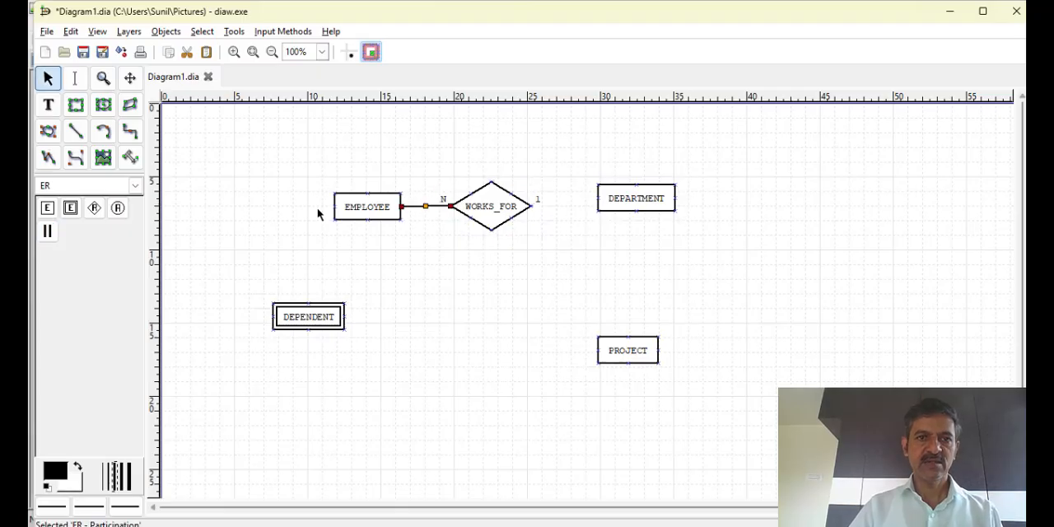
{"action": "left_click", "coordinate": [47, 231]}
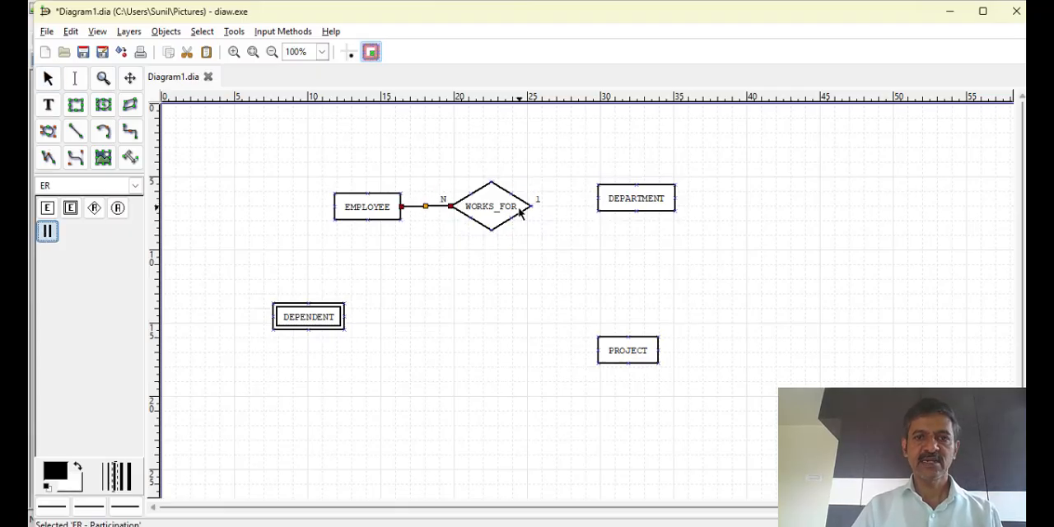
{"action": "mouse_move", "coordinate": [519, 211]}
{"action": "left_mouse_down"}
{"action": "mouse_move", "coordinate": [556, 216]}
{"action": "mouse_move", "coordinate": [595, 189]}
{"action": "mouse_move", "coordinate": [616, 198]}
{"action": "left_mouse_up"}
{"action": "left_click_drag", "start_coordinate": [489, 219], "coordinate": [493, 255]}
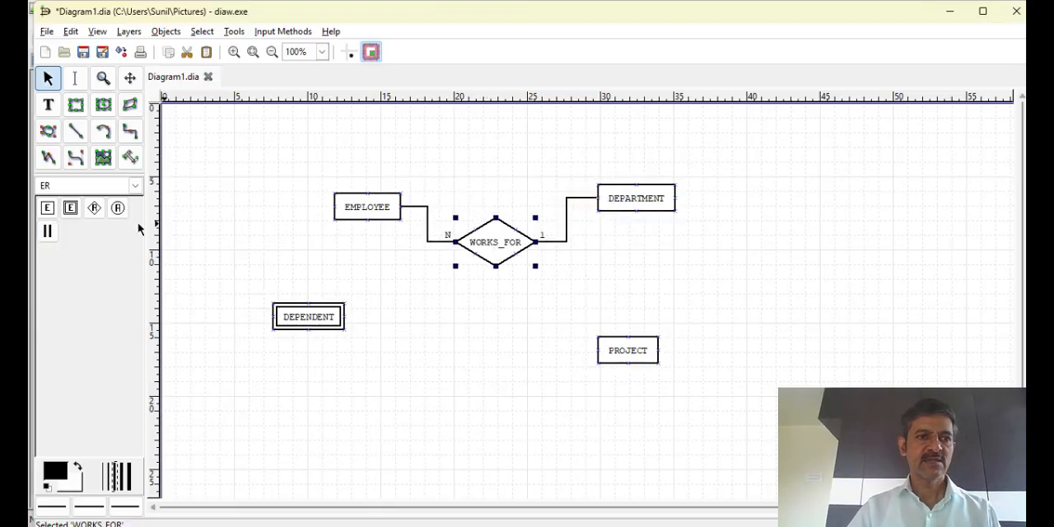
Add an ER relationship named MANAGES above WORKS_FOR, with left and right cardinalities of 1
{"action": "left_click", "coordinate": [96, 210]}
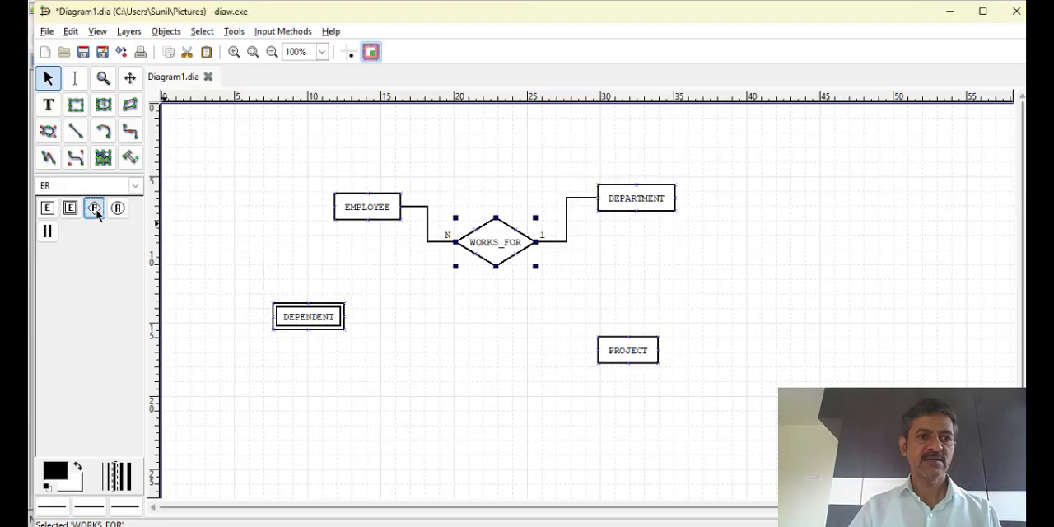
{"action": "left_click", "coordinate": [458, 147]}
{"action": "double_click", "coordinate": [496, 177]}
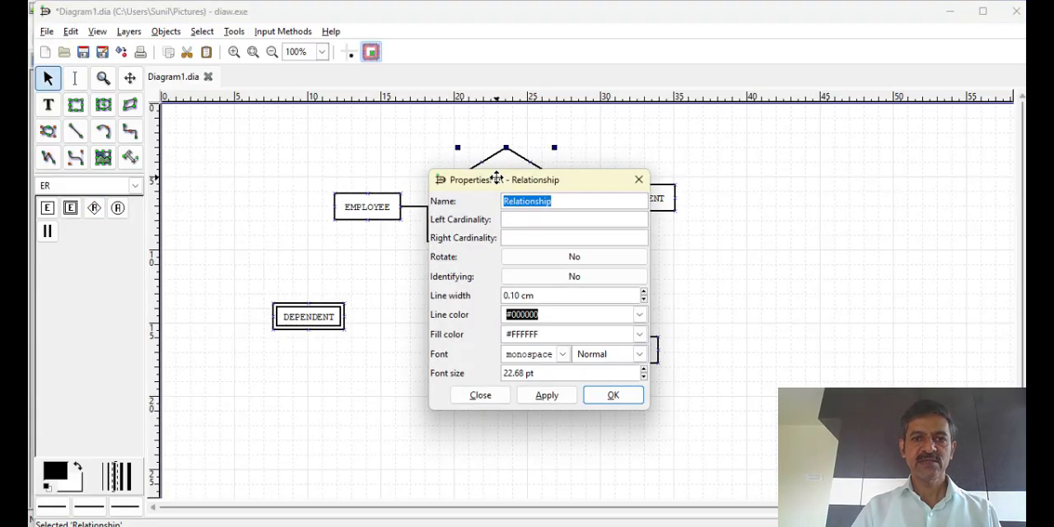
{"action": "type", "text": "MANAGES"}
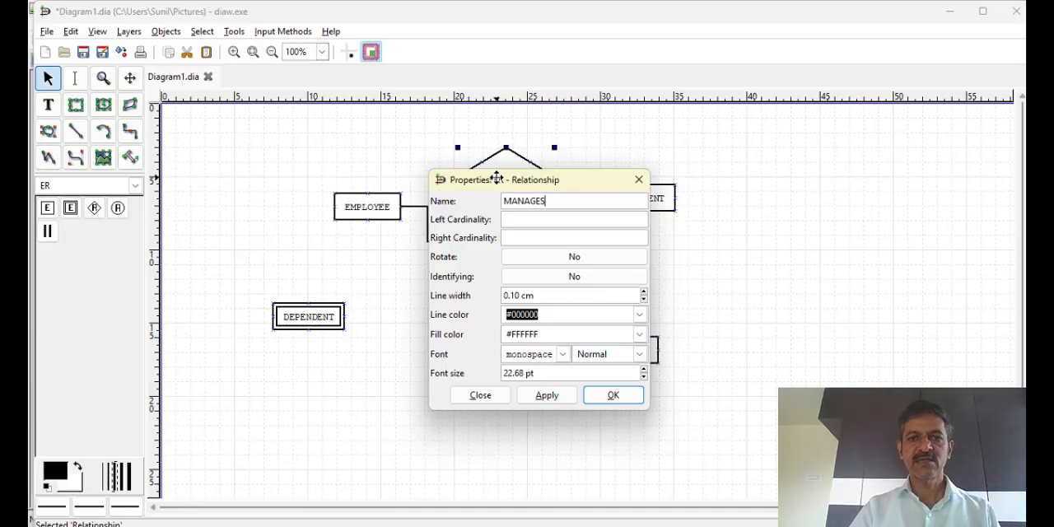
{"action": "type", "text": "1"}
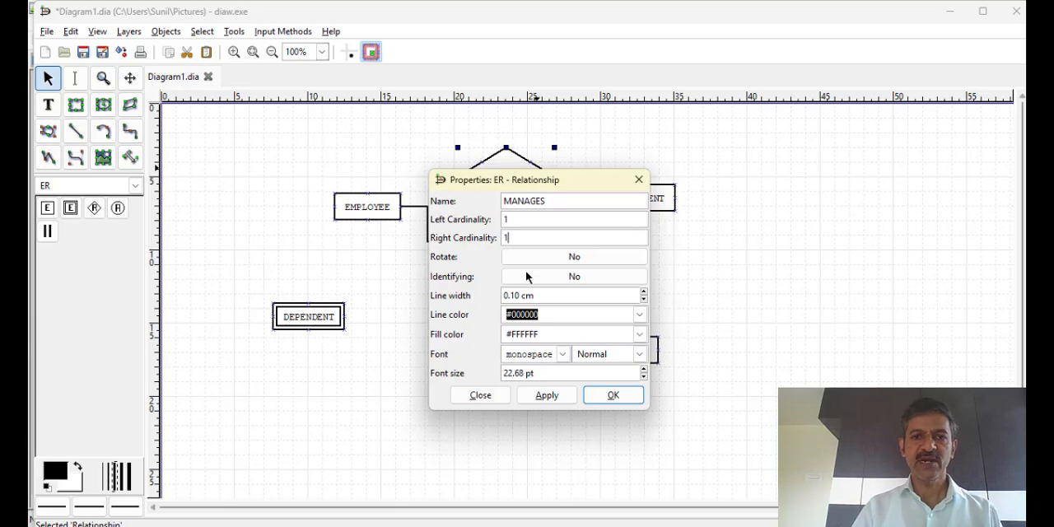
{"action": "left_click", "coordinate": [547, 396]}
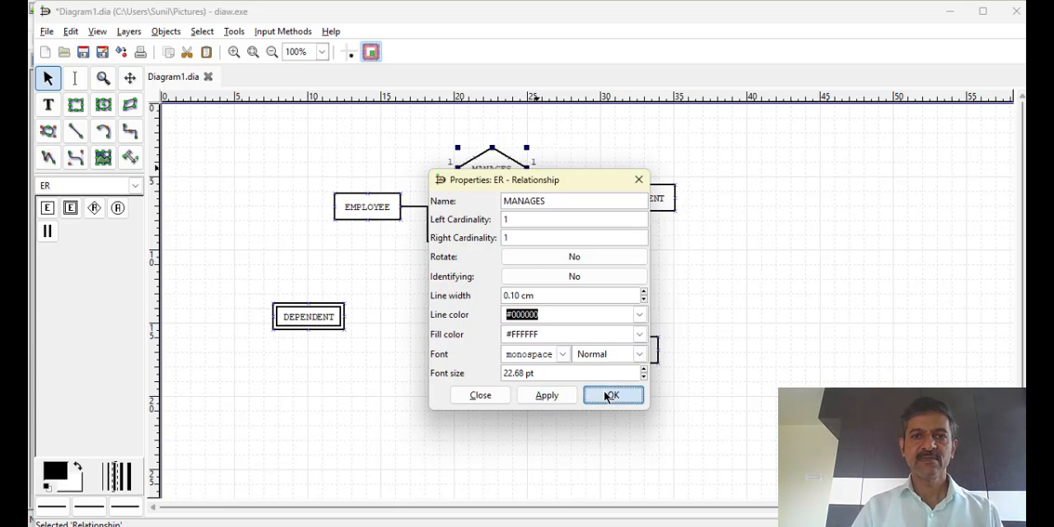
{"action": "left_click", "coordinate": [611, 396]}
Connect the MANAGES relationship to EMPLOYEE on its left side and DEPARTMENT on its right side with participation lines
{"action": "left_click", "coordinate": [47, 231]}
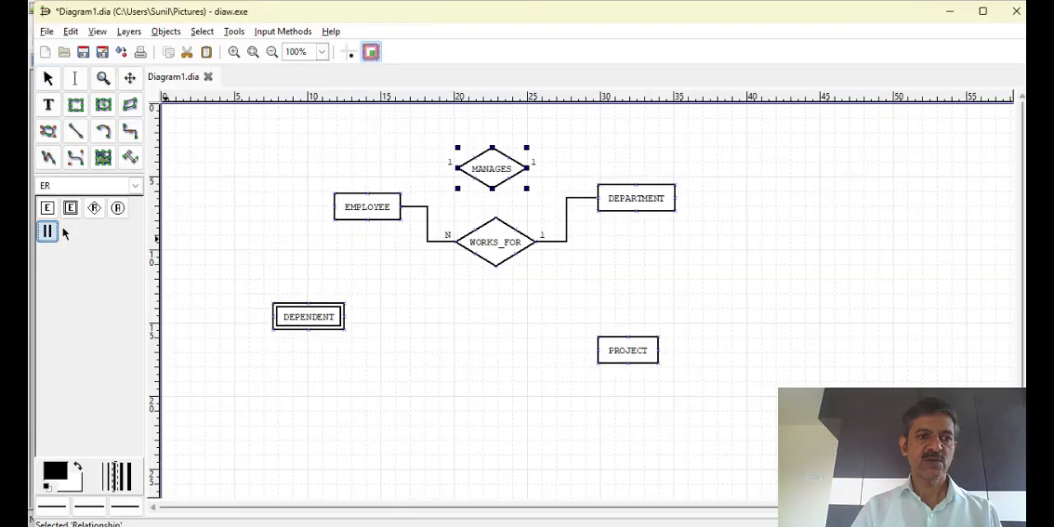
{"action": "left_click", "coordinate": [371, 210]}
{"action": "left_click_drag", "start_coordinate": [376, 184], "coordinate": [455, 164]}
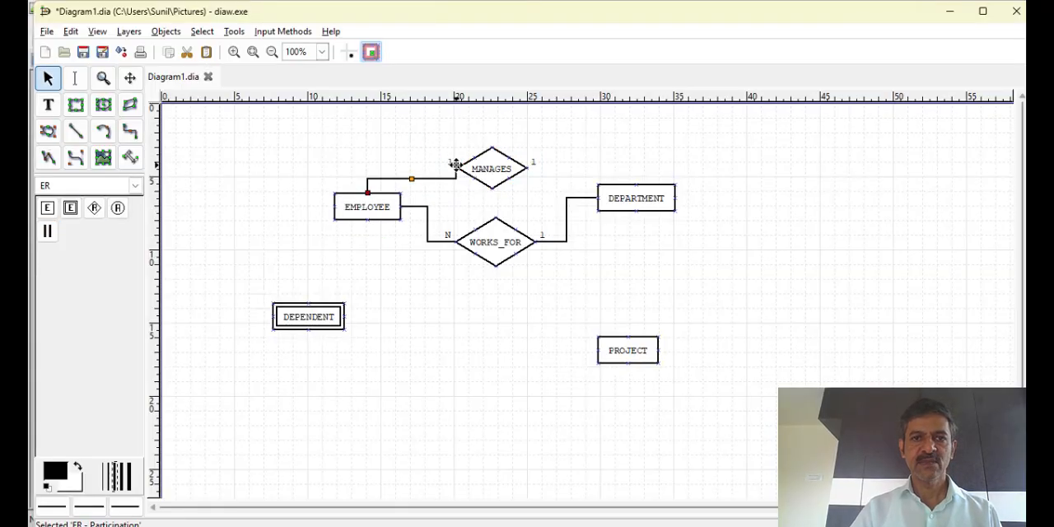
{"action": "left_click", "coordinate": [51, 232]}
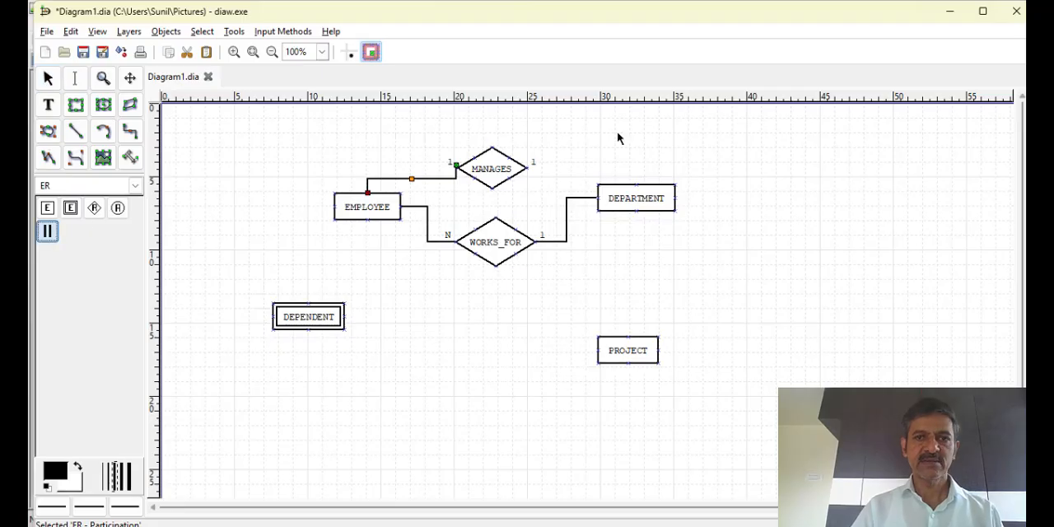
{"action": "mouse_move", "coordinate": [526, 169]}
{"action": "left_mouse_down"}
{"action": "mouse_move", "coordinate": [631, 156]}
{"action": "mouse_move", "coordinate": [647, 193]}
{"action": "mouse_move", "coordinate": [657, 183]}
{"action": "mouse_move", "coordinate": [636, 183]}
{"action": "left_mouse_up"}
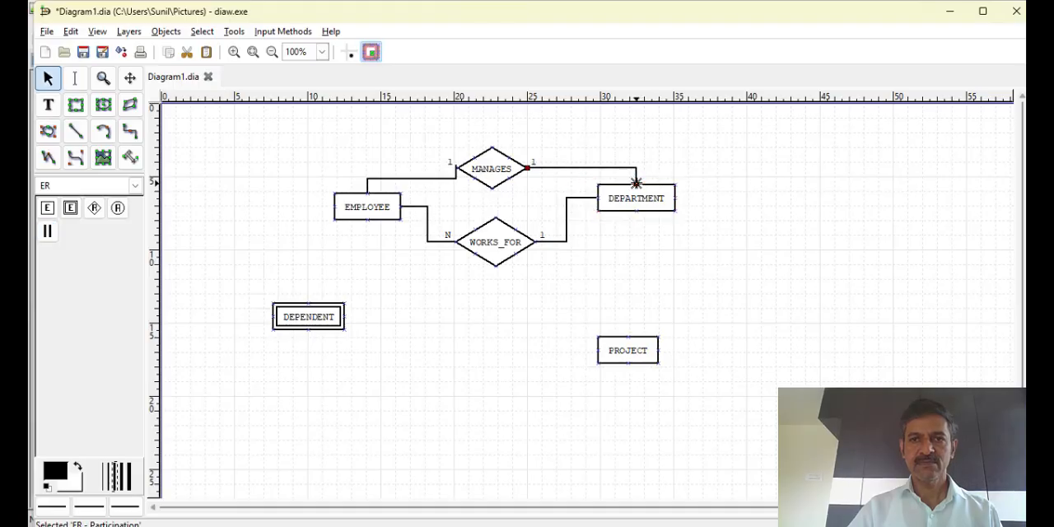
{"action": "left_click", "coordinate": [621, 238]}
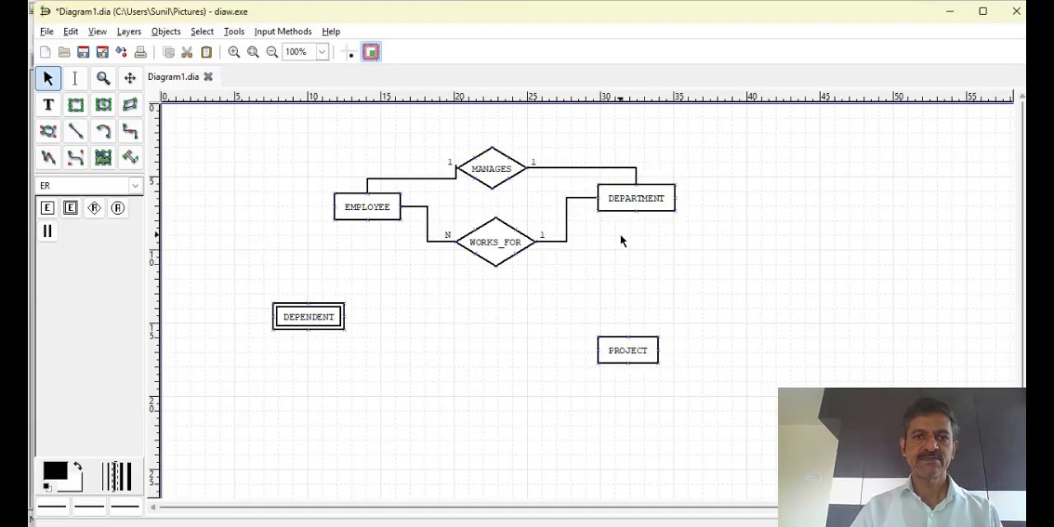
Add an identifying ER relationship named HAS above DEPENDENT, with left cardinality 1 and right cardinality N
{"action": "left_click", "coordinate": [94, 207]}
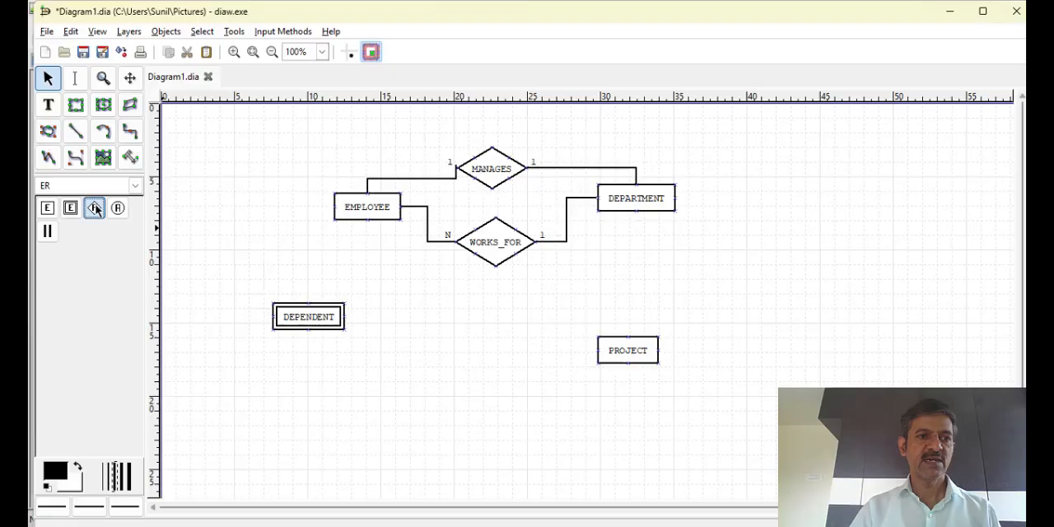
{"action": "left_click", "coordinate": [282, 251]}
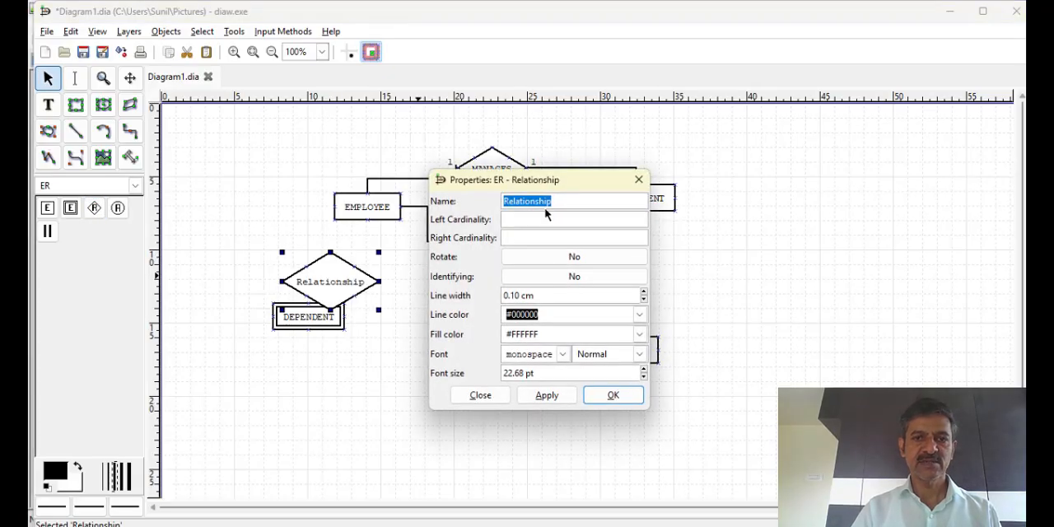
{"action": "type", "text": "HAS"}
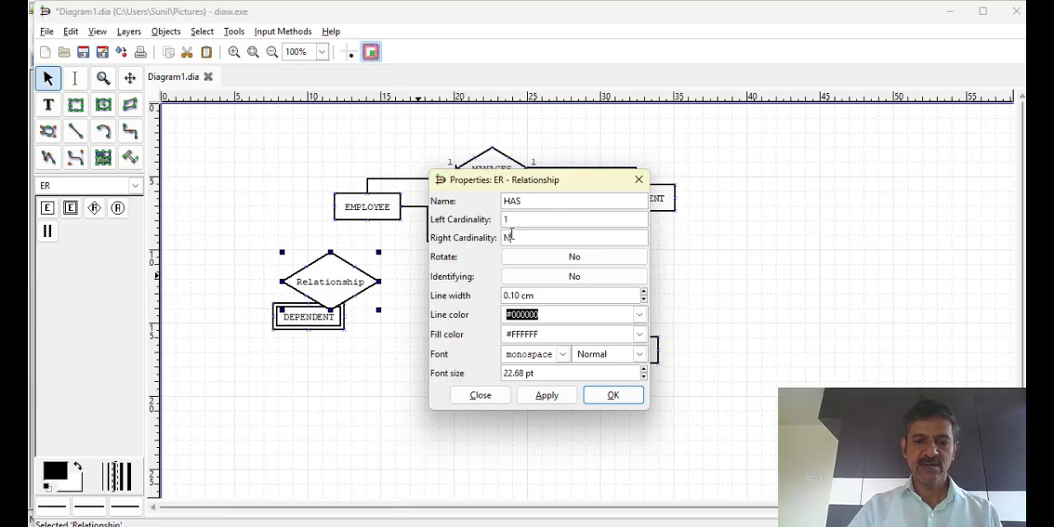
{"action": "left_click", "coordinate": [557, 401]}
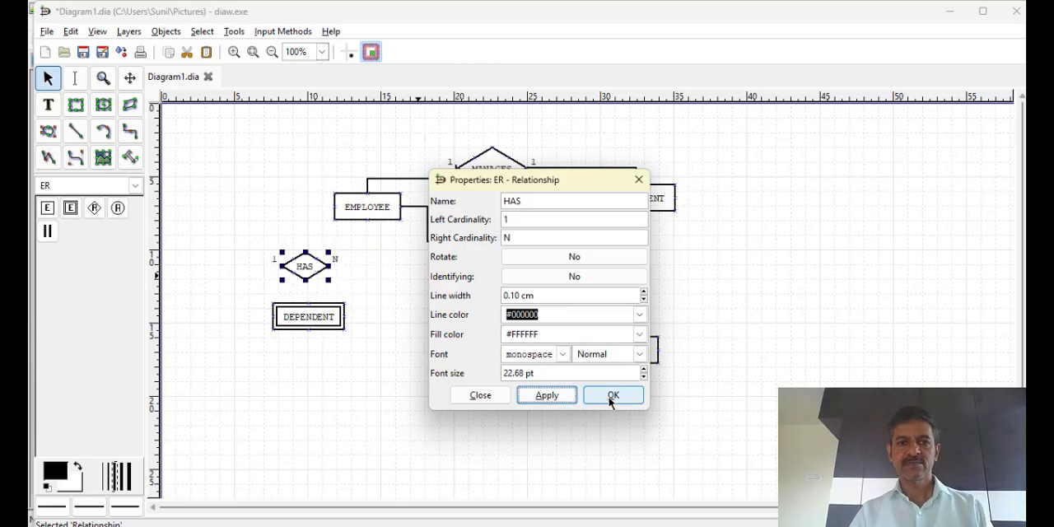
{"action": "left_click", "coordinate": [572, 280]}
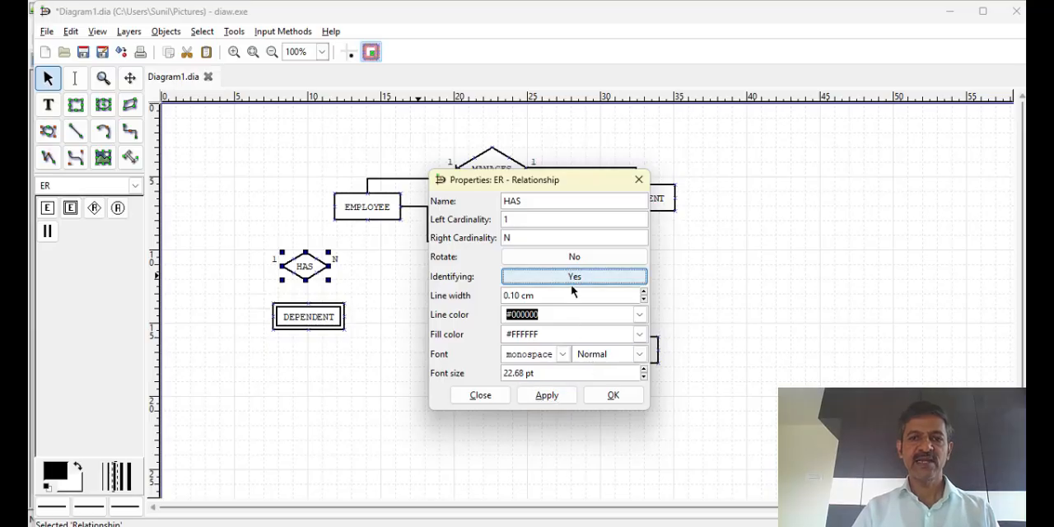
{"action": "left_click", "coordinate": [613, 396]}
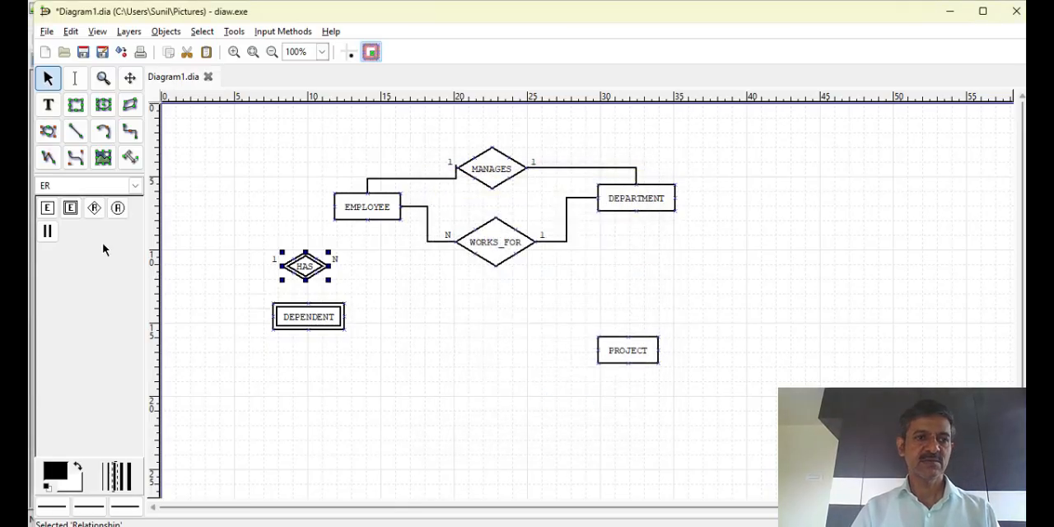
Connect HAS to EMPLOYEE and DEPENDENT with participation lines, and move DEPENDENT farther below the HAS diamond
{"action": "left_click", "coordinate": [48, 231]}
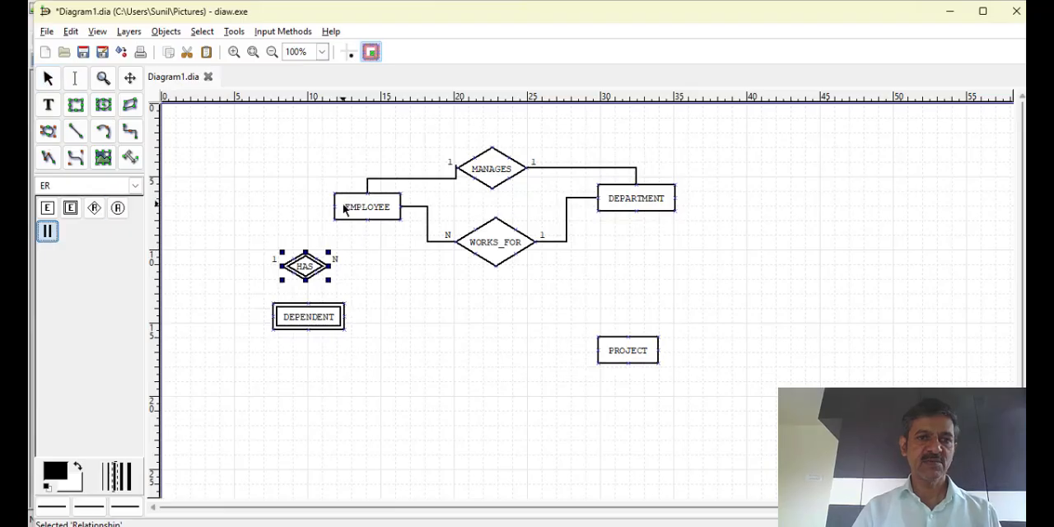
{"action": "left_click_drag", "start_coordinate": [338, 206], "coordinate": [304, 252]}
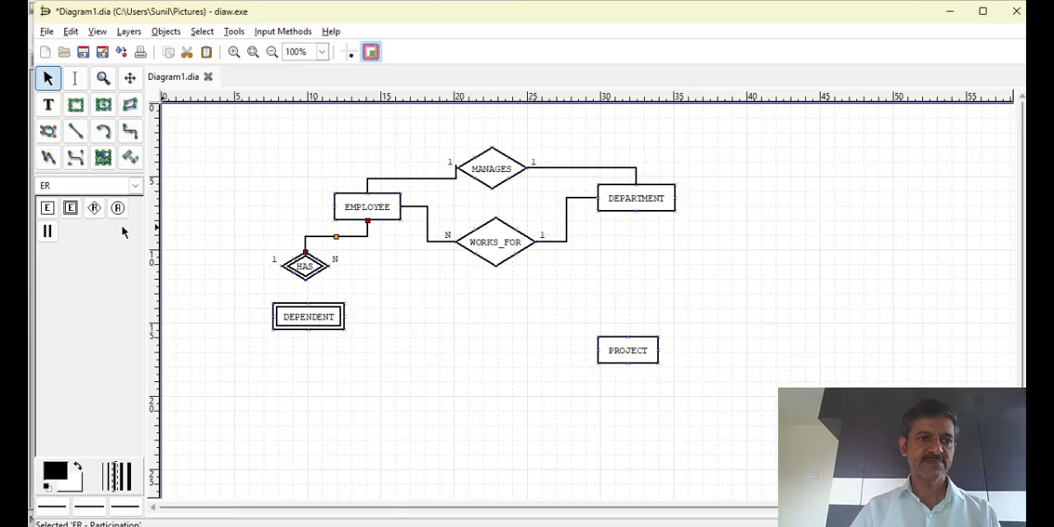
{"action": "left_click", "coordinate": [47, 233]}
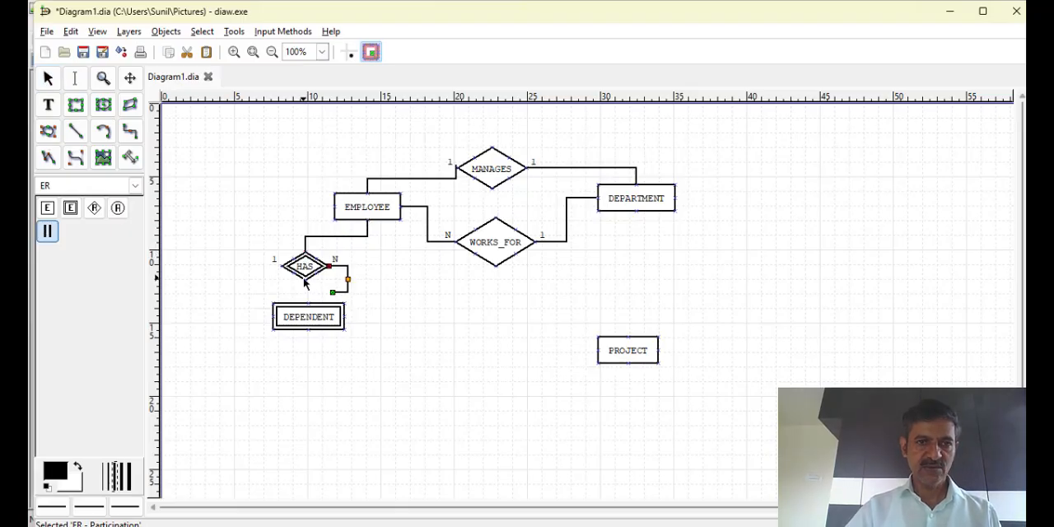
{"action": "mouse_move", "coordinate": [305, 284]}
{"action": "left_mouse_down"}
{"action": "mouse_move", "coordinate": [292, 398]}
{"action": "mouse_move", "coordinate": [271, 417]}
{"action": "left_mouse_up"}
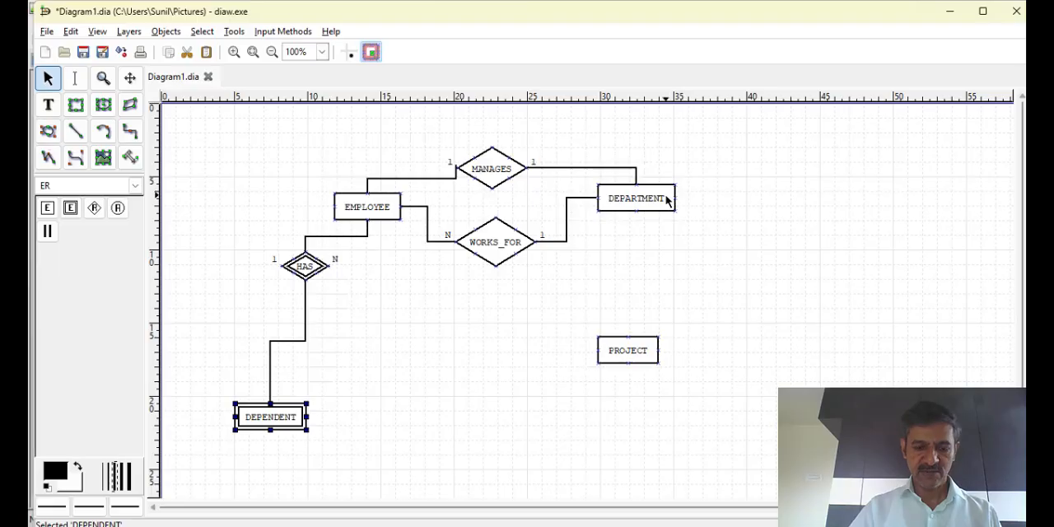
Spread out the diagram by moving DEPARTMENT farther away from EMPLOYEE and shifting WORKS_FOR and PROJECT lower
{"action": "left_click_drag", "start_coordinate": [669, 199], "coordinate": [792, 208]}
{"action": "left_click_drag", "start_coordinate": [492, 241], "coordinate": [504, 260]}
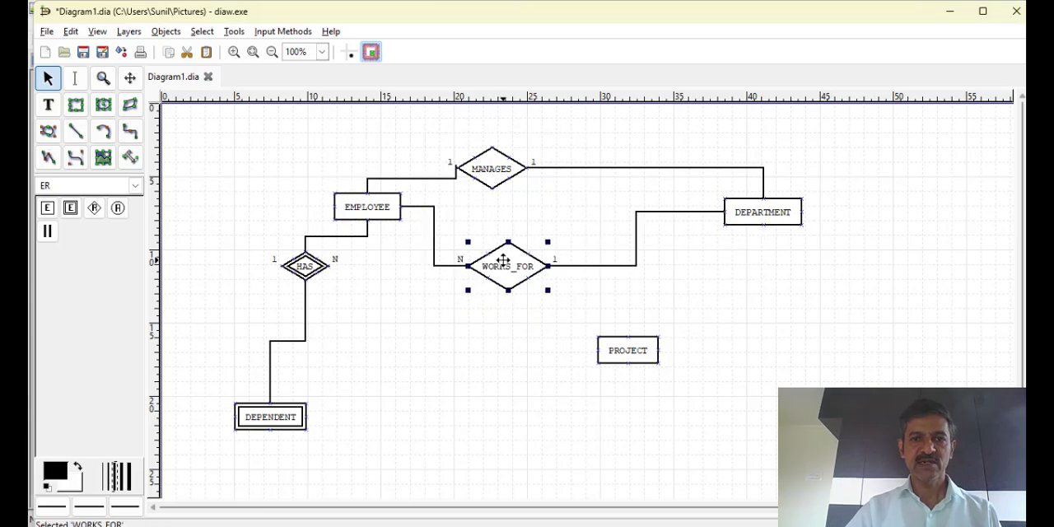
{"action": "left_click_drag", "start_coordinate": [617, 350], "coordinate": [634, 409]}
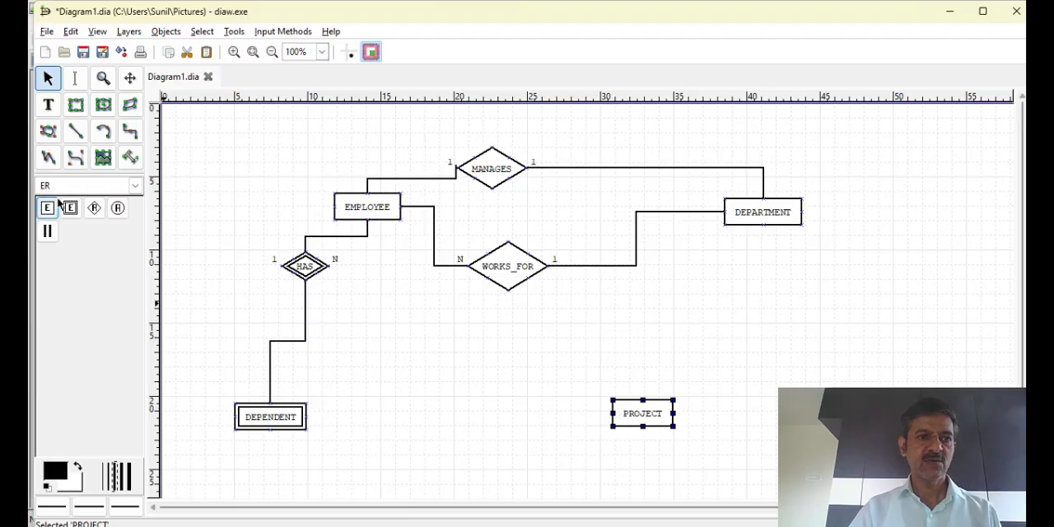
Add a rotated ER relationship named CONTROLS between DEPARTMENT and PROJECT, with left cardinality 1 and right cardinality N
{"action": "left_click", "coordinate": [91, 211]}
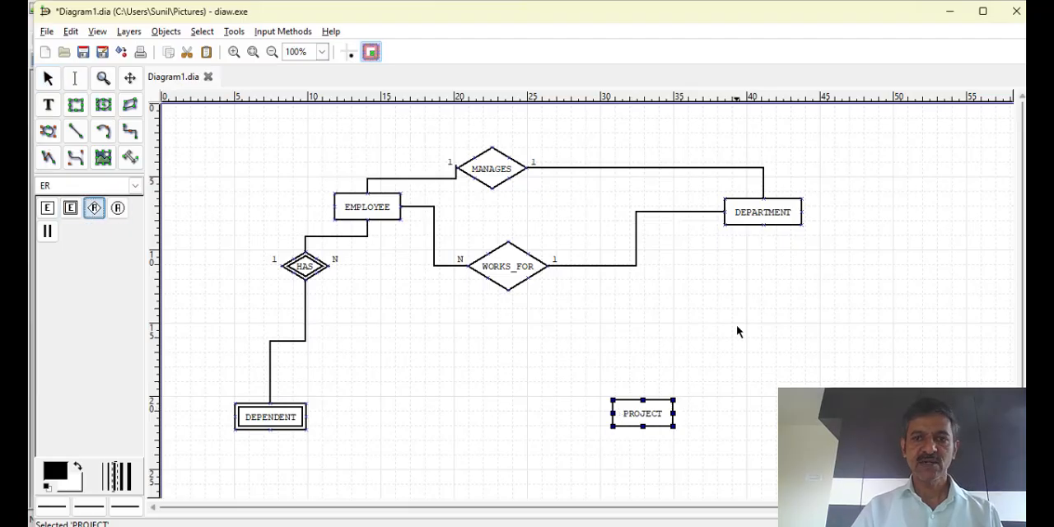
{"action": "left_click", "coordinate": [707, 311]}
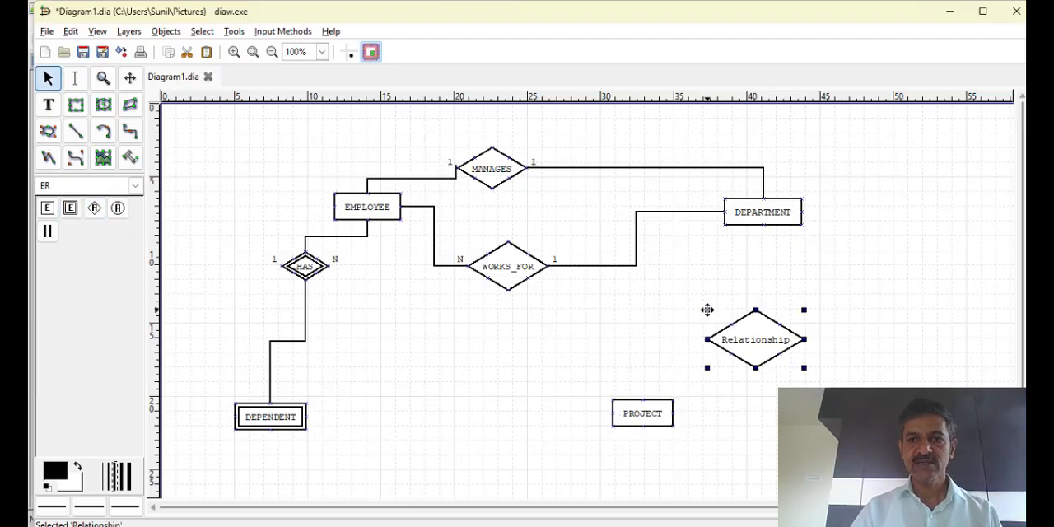
{"action": "double_click", "coordinate": [760, 334]}
{"action": "type", "text": "CONTROLS"}
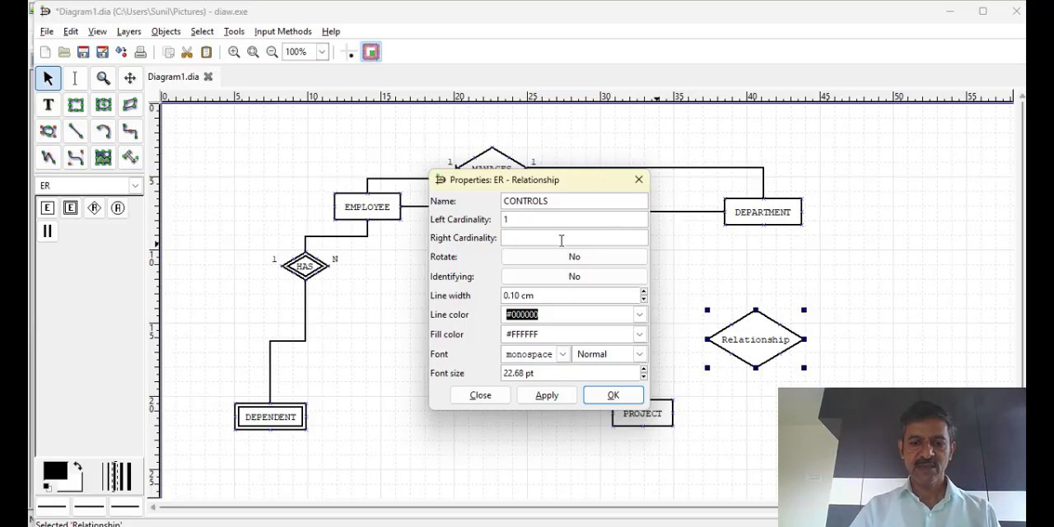
{"action": "left_click", "coordinate": [540, 259]}
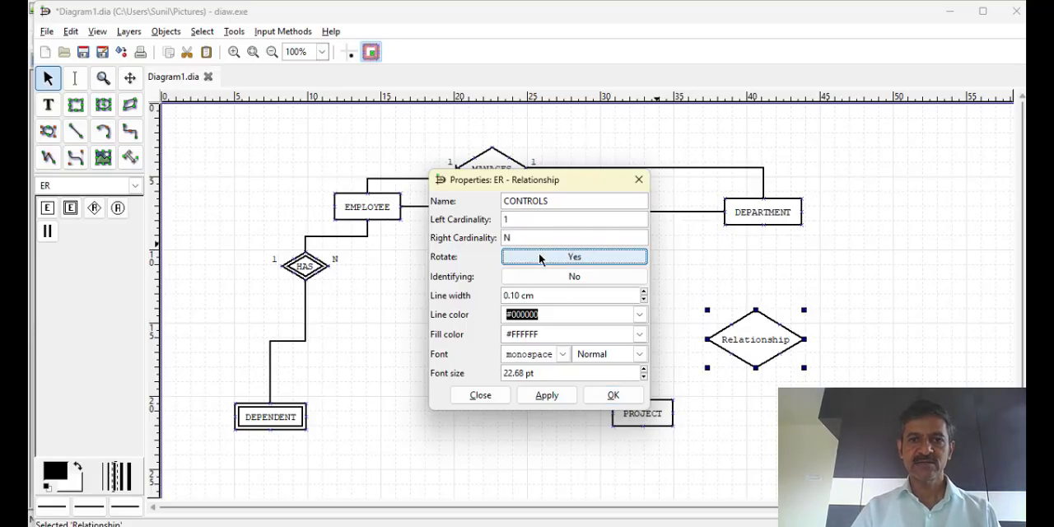
{"action": "left_click", "coordinate": [549, 396]}
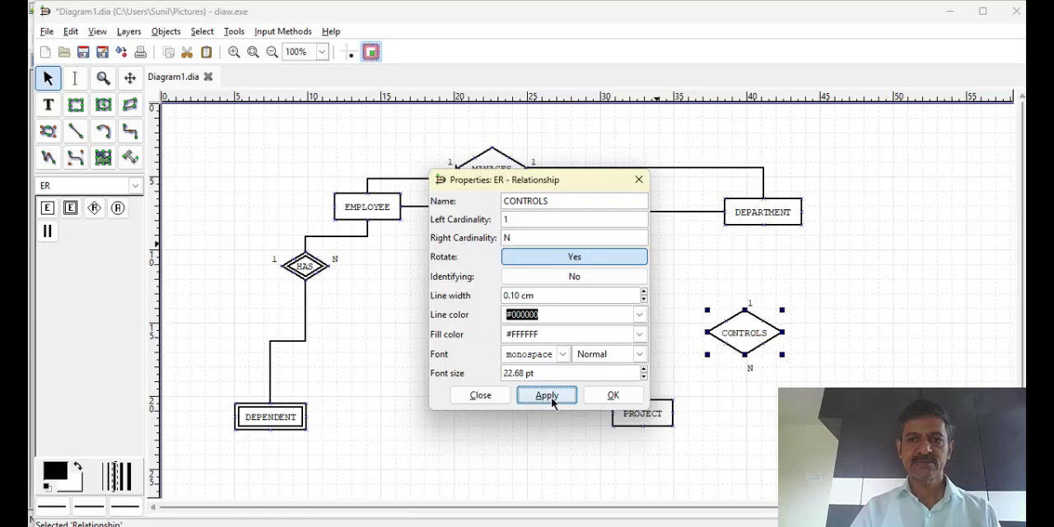
{"action": "left_click", "coordinate": [605, 397]}
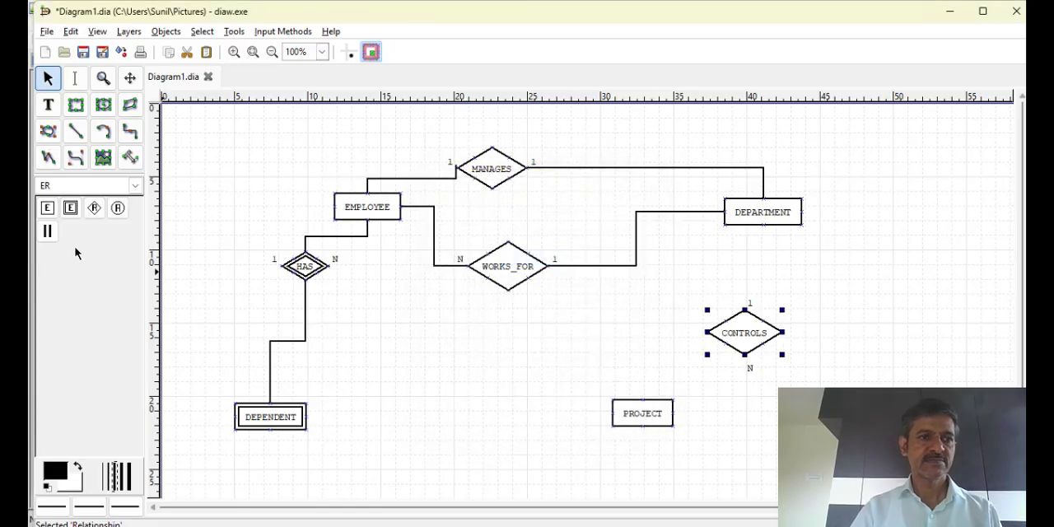
Connect the CONTROLS relationship to DEPARTMENT above it and to PROJECT with participation lines
{"action": "left_click", "coordinate": [48, 235]}
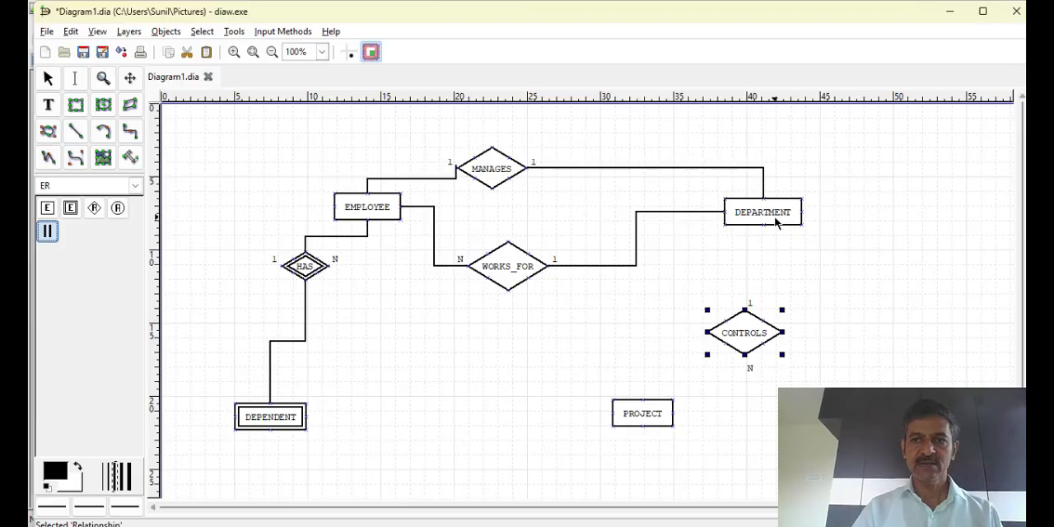
{"action": "left_click_drag", "start_coordinate": [764, 225], "coordinate": [746, 311]}
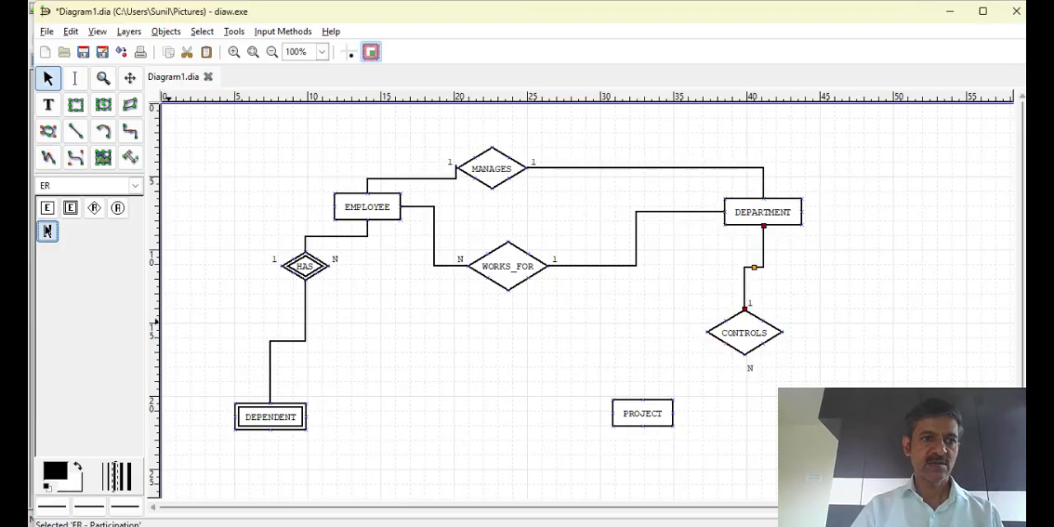
{"action": "left_click", "coordinate": [47, 232]}
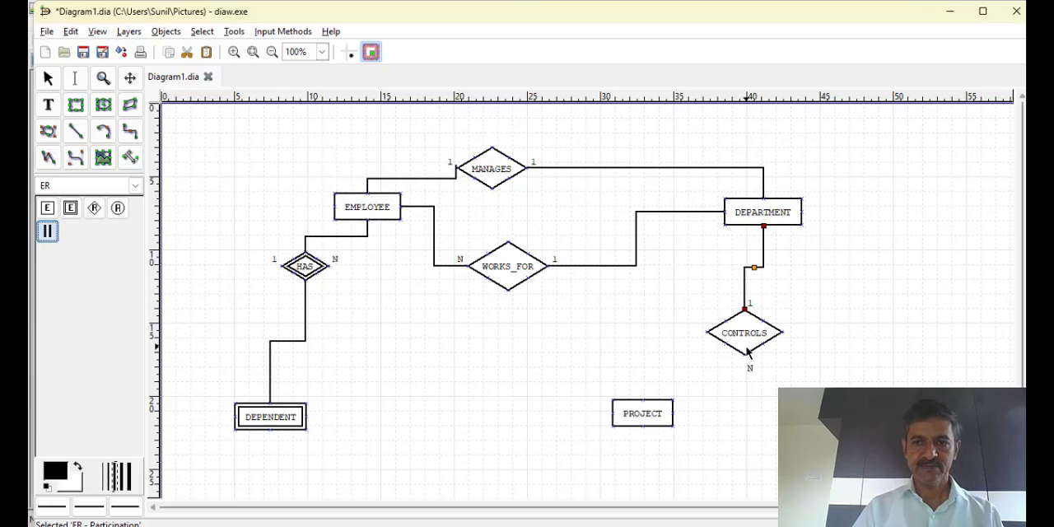
{"action": "left_click_drag", "start_coordinate": [746, 352], "coordinate": [671, 421]}
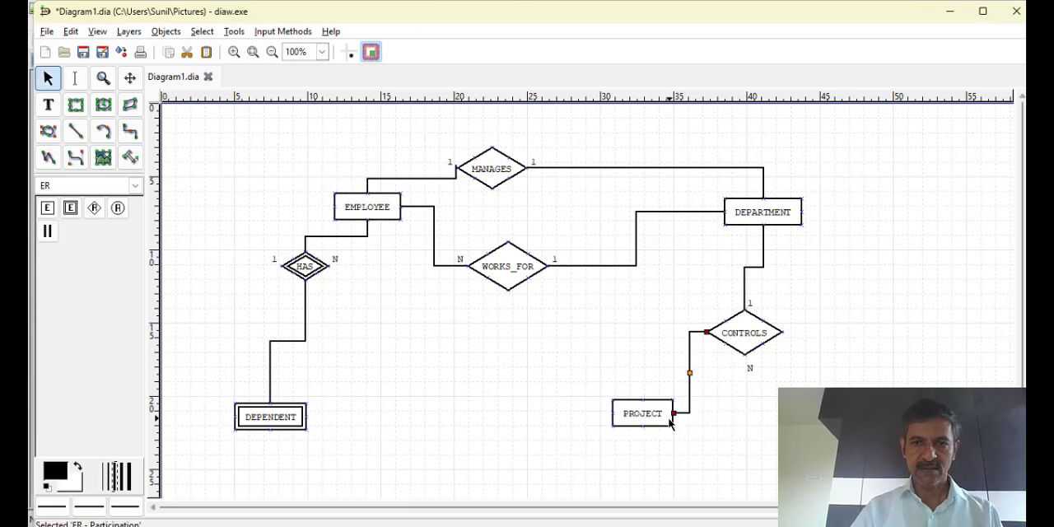
{"action": "left_click", "coordinate": [554, 387]}
Add an ER relationship named WORK_ON below WORKS_FOR, with left cardinality M and right cardinality N
{"action": "left_click", "coordinate": [94, 207]}
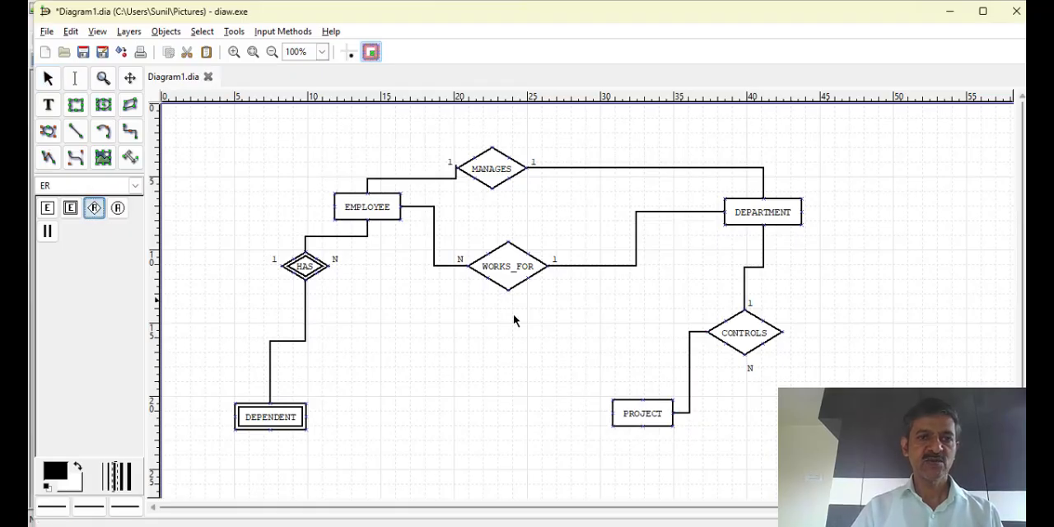
{"action": "double_click", "coordinate": [467, 346]}
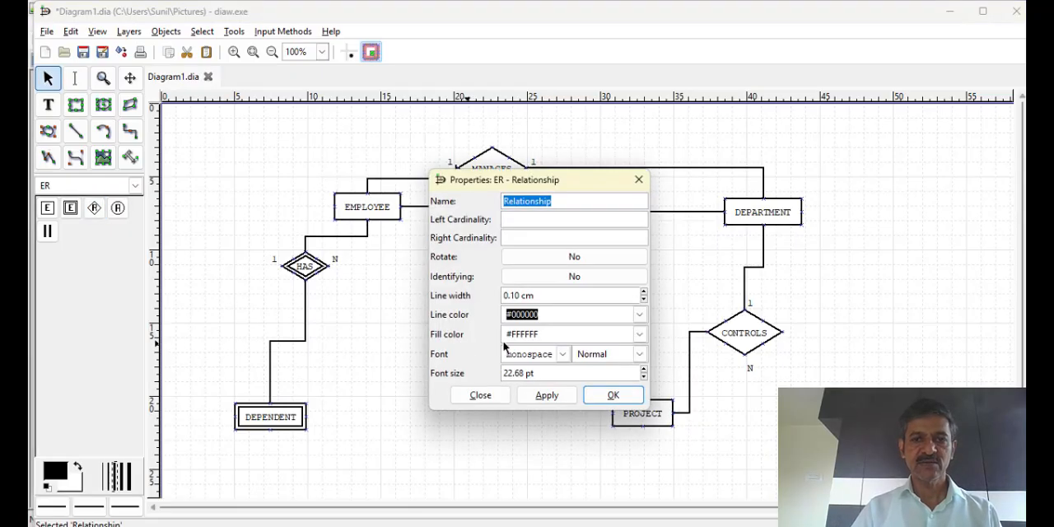
{"action": "type", "text": "WORK_ON"}
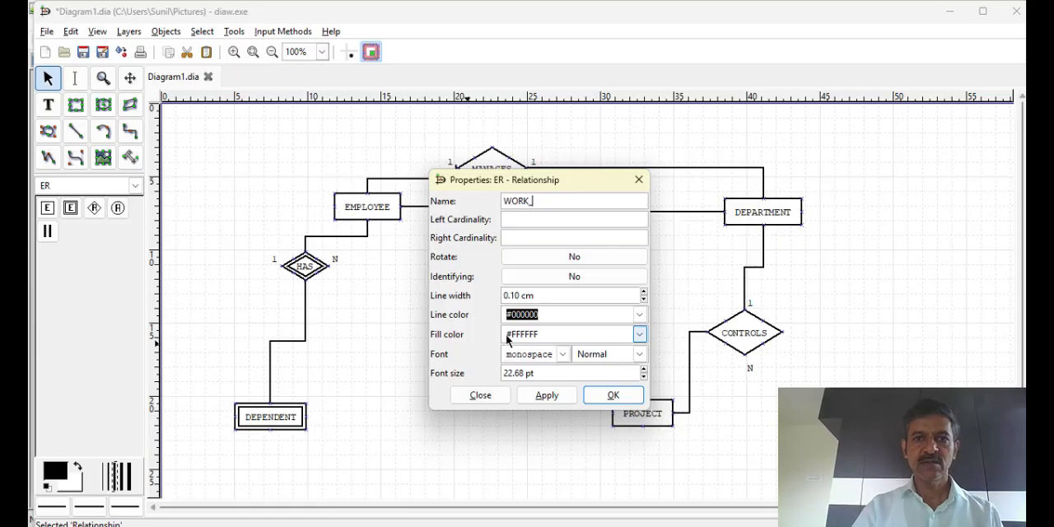
{"action": "left_click", "coordinate": [537, 219]}
{"action": "type", "text": "M"}
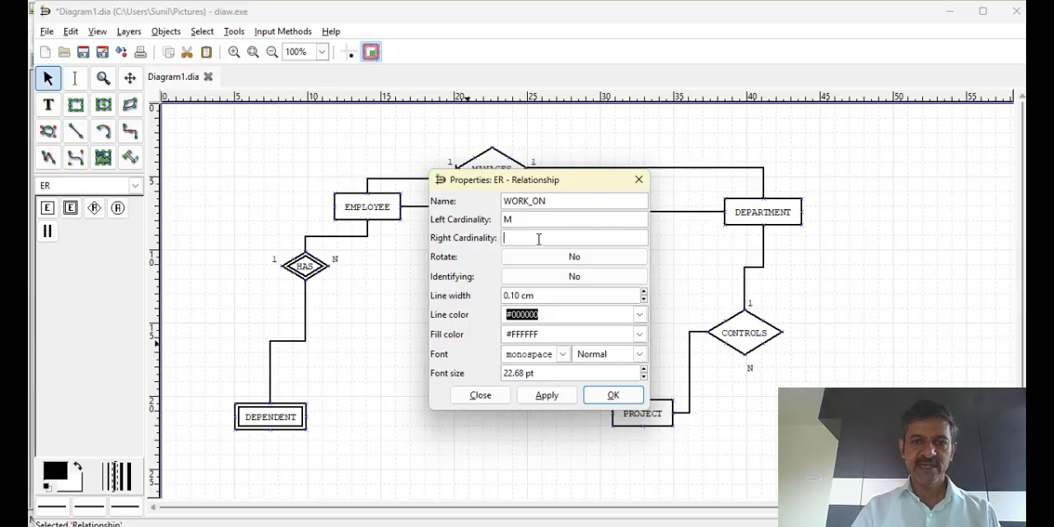
{"action": "left_click", "coordinate": [547, 396]}
{"action": "left_click", "coordinate": [610, 398]}
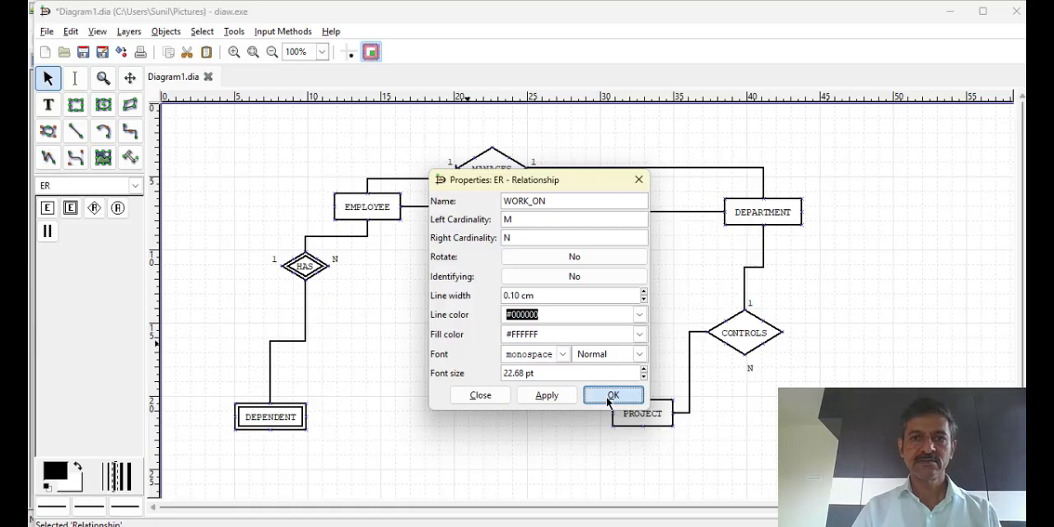
Connect the WORK_ON relationship to EMPLOYEE on its M side and PROJECT on its N side with participation lines
{"action": "left_click", "coordinate": [47, 231]}
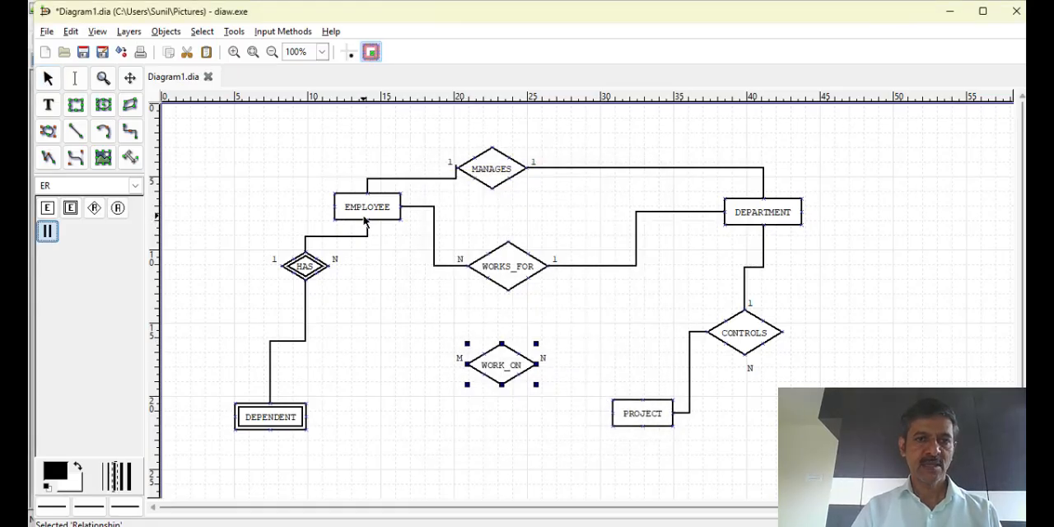
{"action": "mouse_move", "coordinate": [401, 207]}
{"action": "left_mouse_down"}
{"action": "mouse_move", "coordinate": [456, 348]}
{"action": "mouse_move", "coordinate": [475, 365]}
{"action": "left_mouse_up"}
{"action": "left_click", "coordinate": [49, 237]}
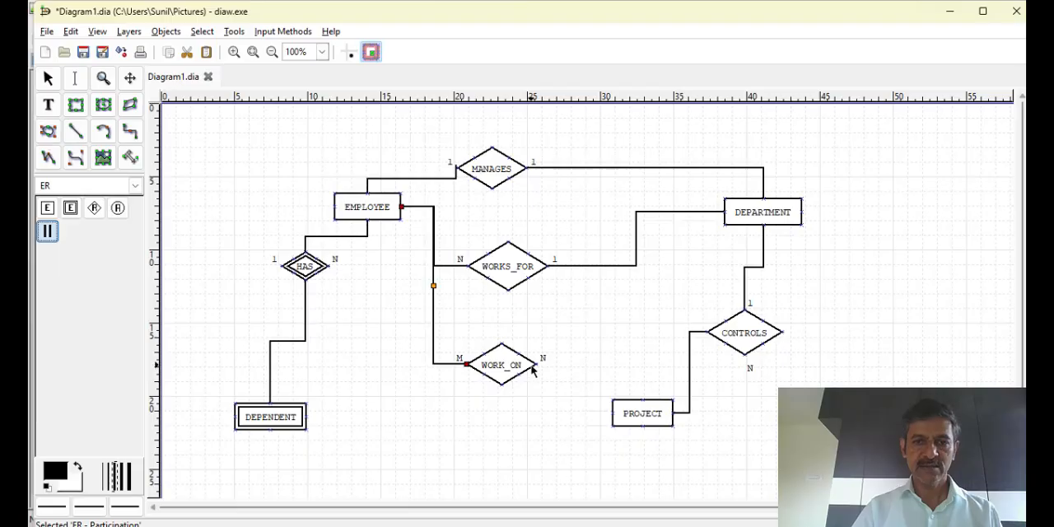
{"action": "mouse_move", "coordinate": [532, 371]}
{"action": "left_mouse_down"}
{"action": "mouse_move", "coordinate": [585, 420]}
{"action": "mouse_move", "coordinate": [614, 420]}
{"action": "left_mouse_up"}
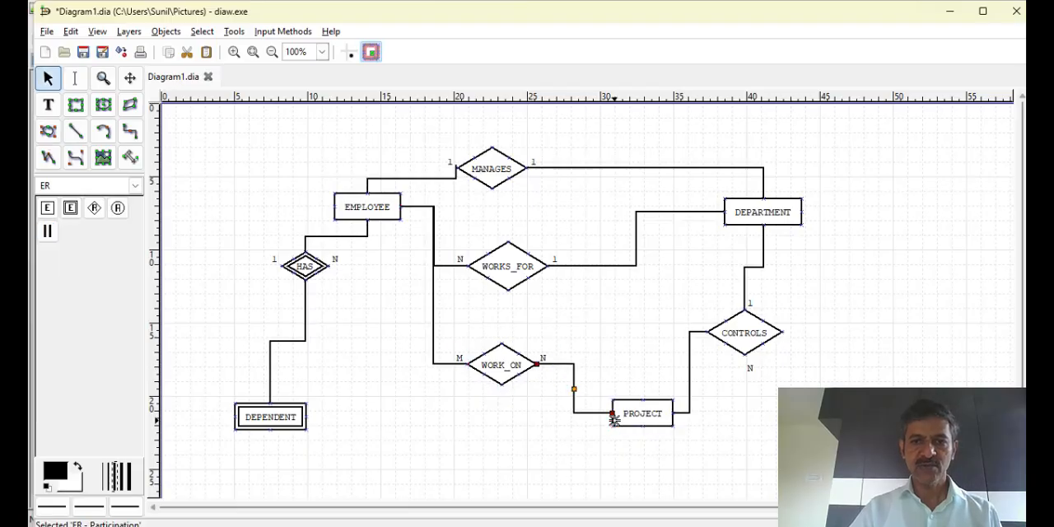
Move the WORK_ON relationship down and to the left, and reattach its EMPLOYEE participation line to its M side
{"action": "left_click_drag", "start_coordinate": [487, 363], "coordinate": [443, 400]}
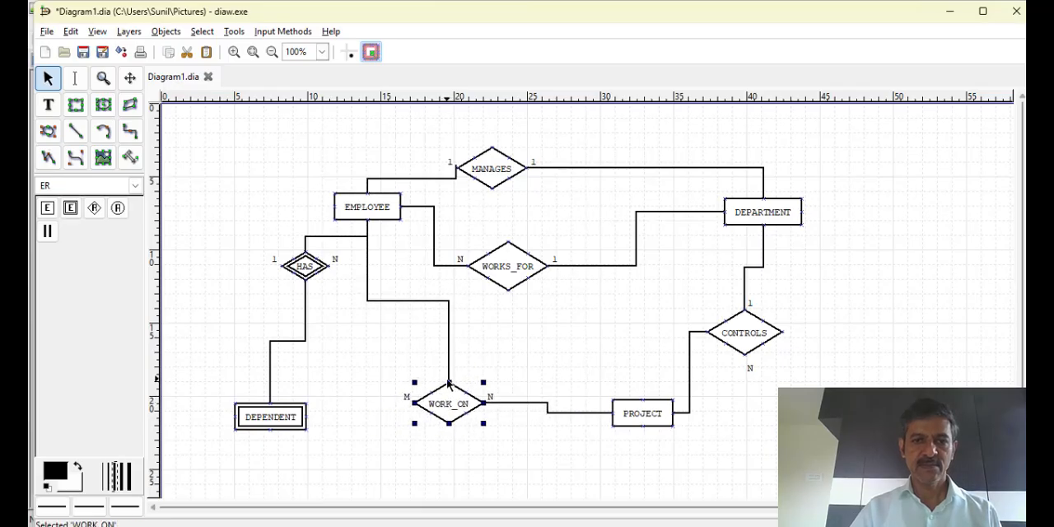
{"action": "left_click_drag", "start_coordinate": [449, 384], "coordinate": [414, 403]}
{"action": "double_click", "coordinate": [415, 403]}
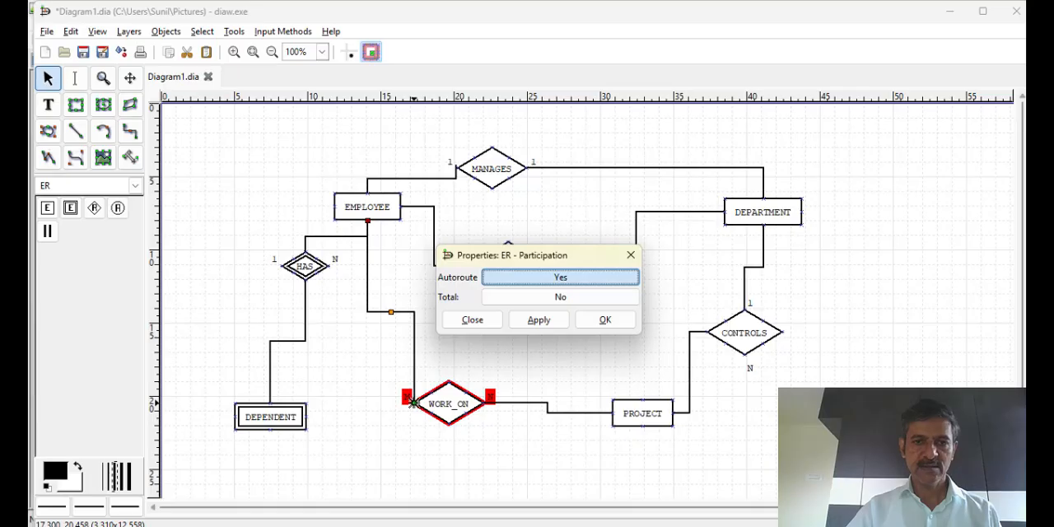
{"action": "left_click", "coordinate": [476, 377]}
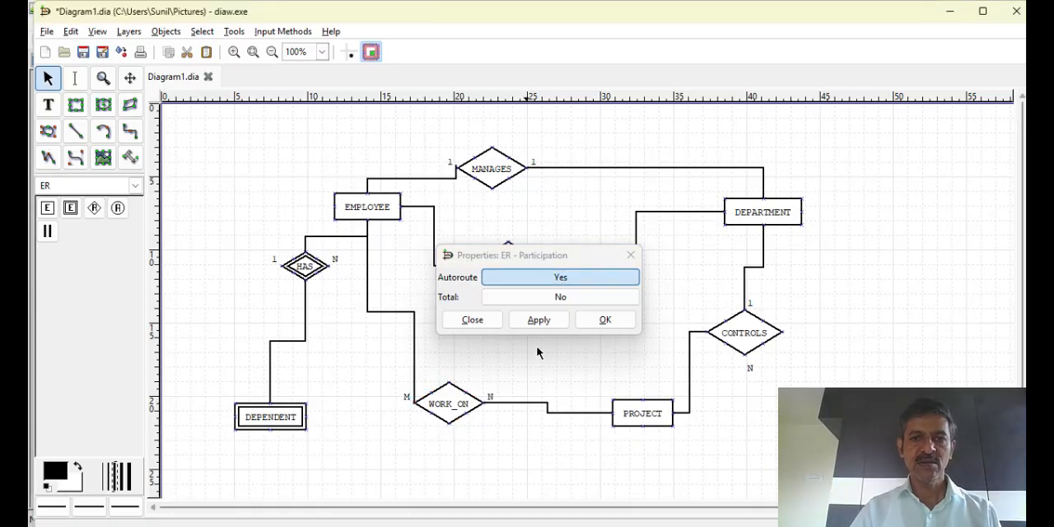
{"action": "left_click", "coordinate": [597, 332]}
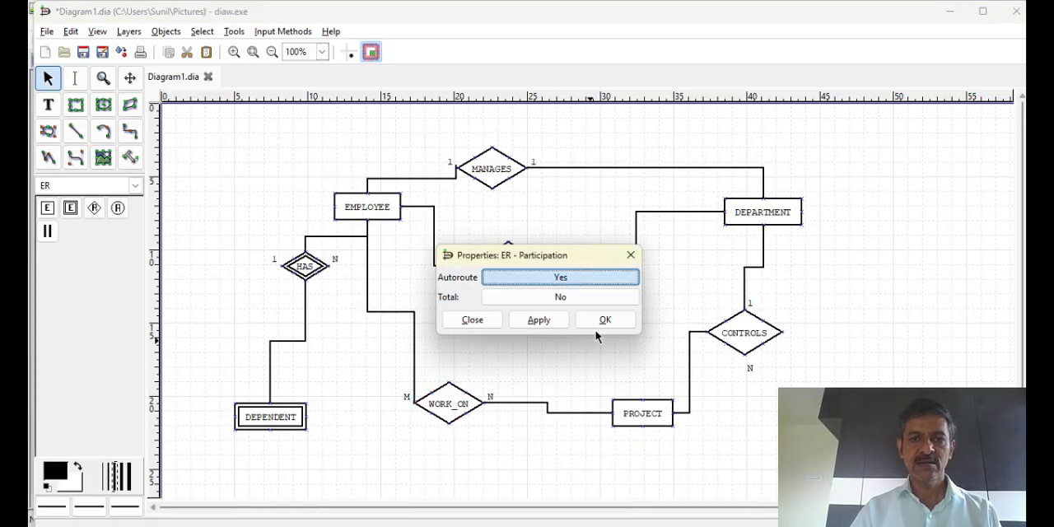
{"action": "left_click", "coordinate": [600, 322]}
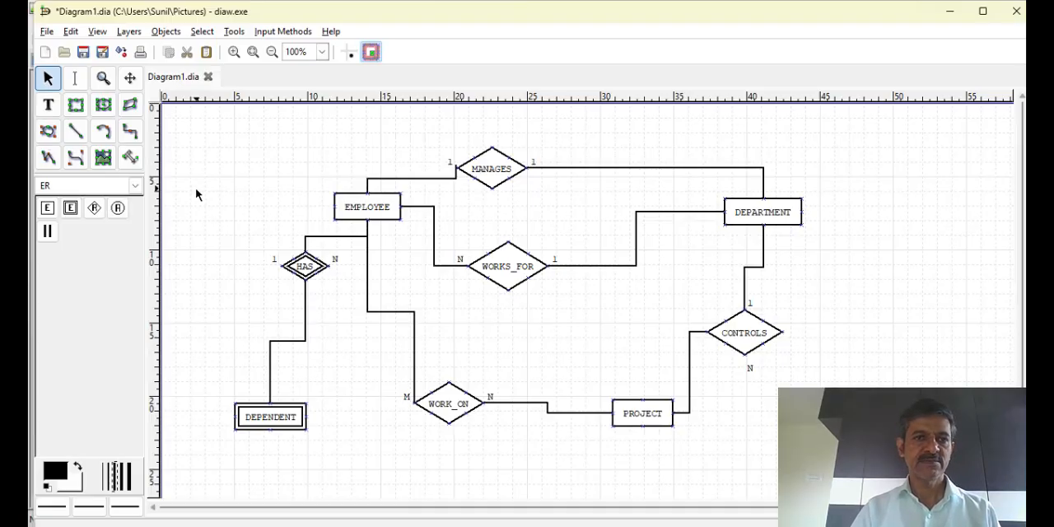
Add an ER relationship named SUPERVISES to the left of EMPLOYEE, with left cardinality 1 and right cardinality N
{"action": "left_click", "coordinate": [93, 211]}
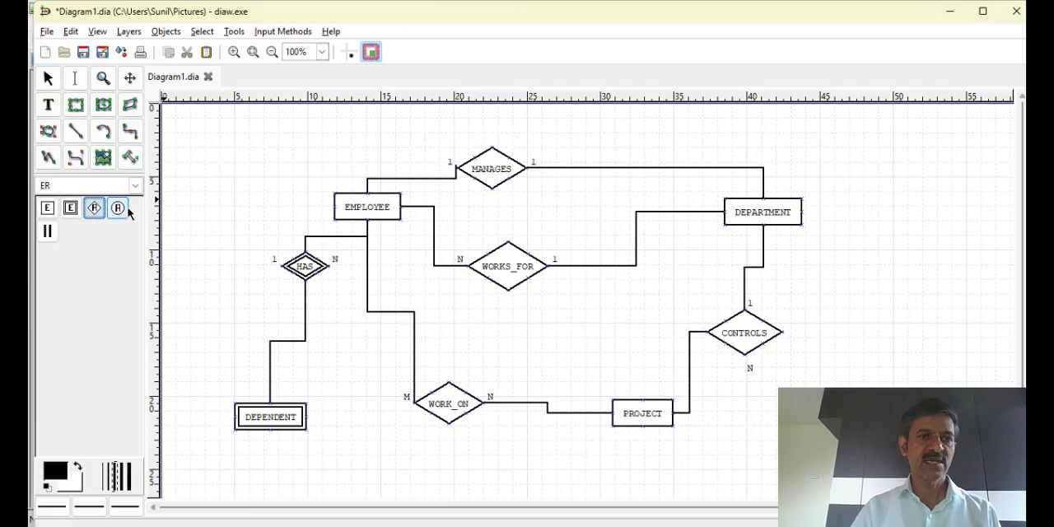
{"action": "left_click", "coordinate": [222, 200]}
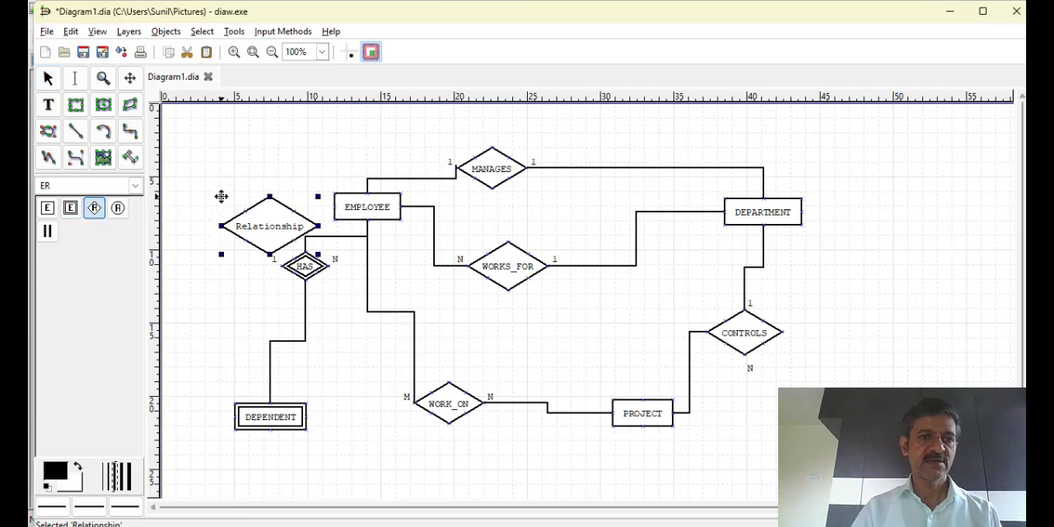
{"action": "double_click", "coordinate": [284, 227]}
{"action": "type", "text": "SUPERVISES"}
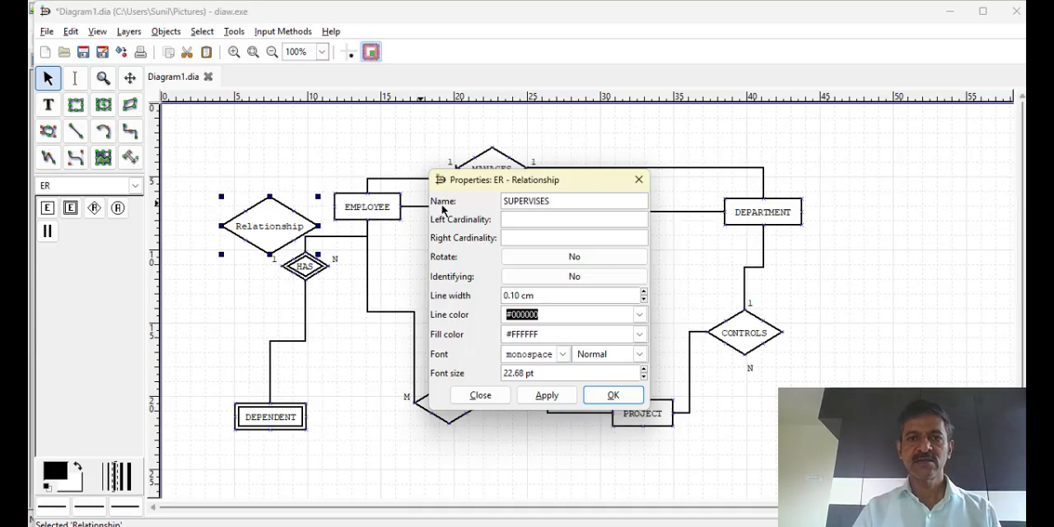
{"action": "type", "text": "1"}
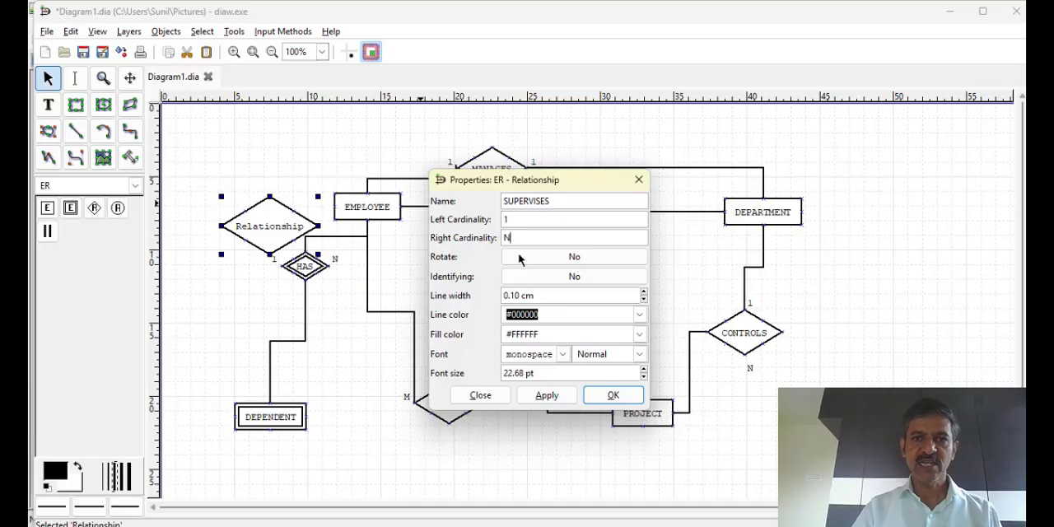
{"action": "left_click", "coordinate": [614, 396]}
{"action": "left_click_drag", "start_coordinate": [265, 231], "coordinate": [224, 220]}
Connect SUPERVISES to EMPLOYEE with two participation lines, one between their top points and one between their bottom points
{"action": "left_click", "coordinate": [48, 231]}
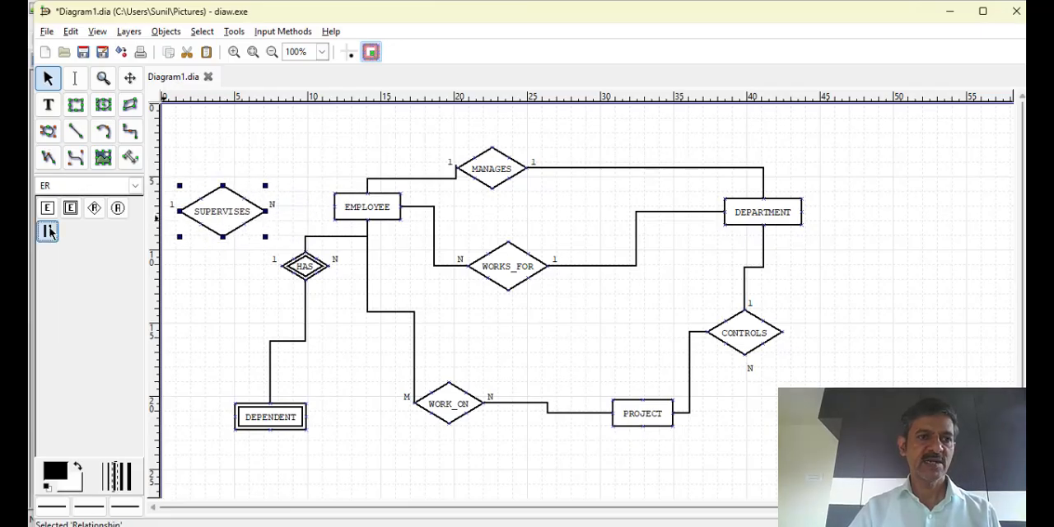
{"action": "left_click", "coordinate": [227, 200]}
{"action": "left_click_drag", "start_coordinate": [255, 211], "coordinate": [368, 195]}
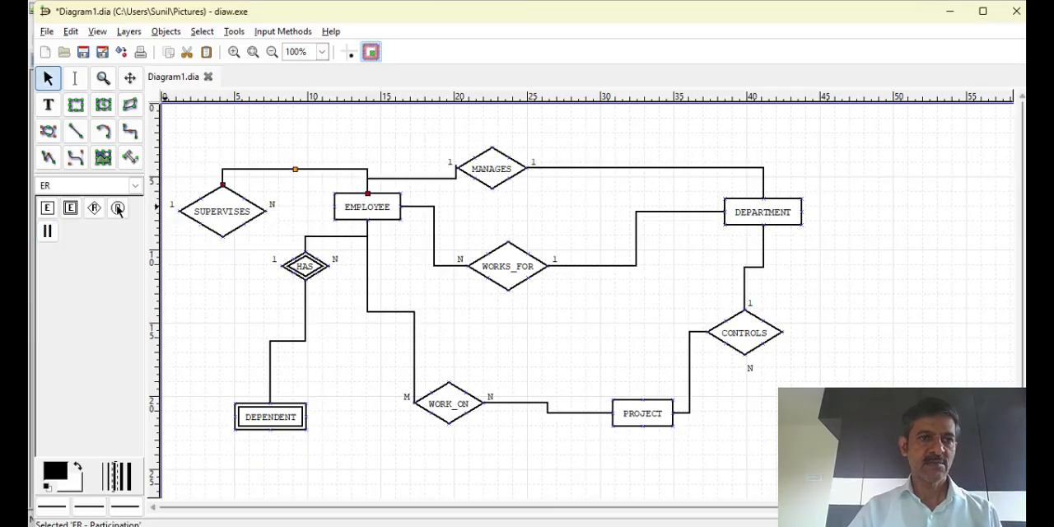
{"action": "left_click", "coordinate": [47, 231]}
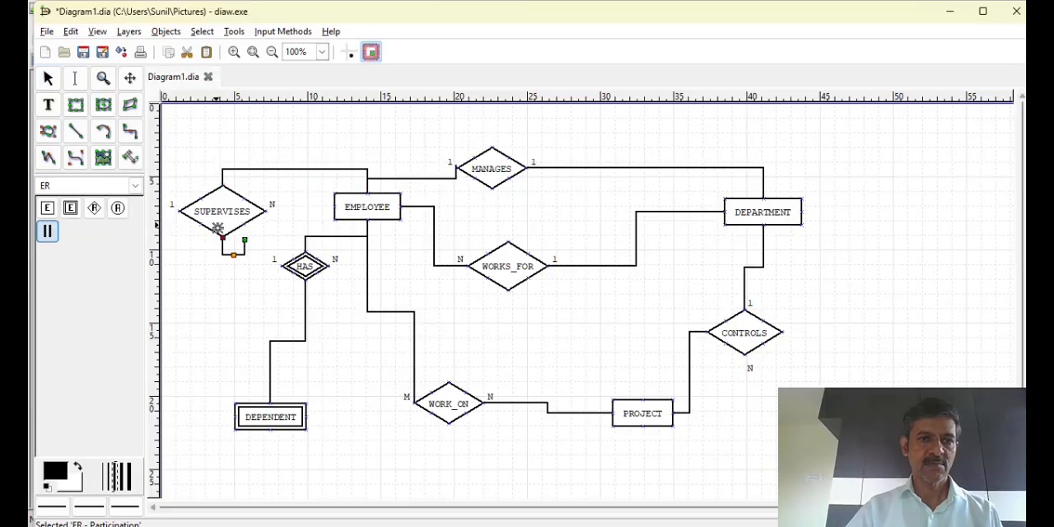
{"action": "left_click_drag", "start_coordinate": [231, 242], "coordinate": [367, 220]}
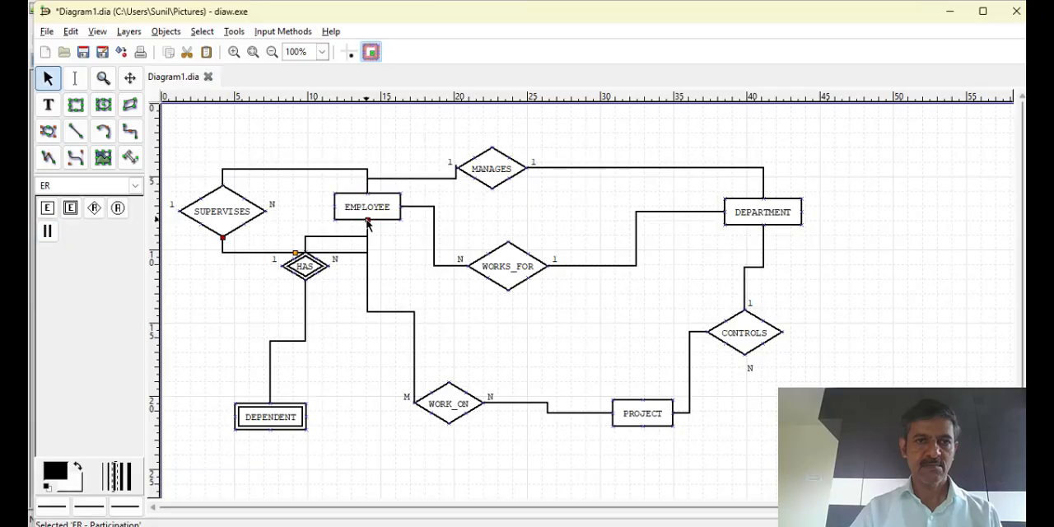
Move the HAS relationship down toward DEPENDENT and shift the EMPLOYEE entity slightly up and to the right
{"action": "left_click_drag", "start_coordinate": [314, 267], "coordinate": [293, 307]}
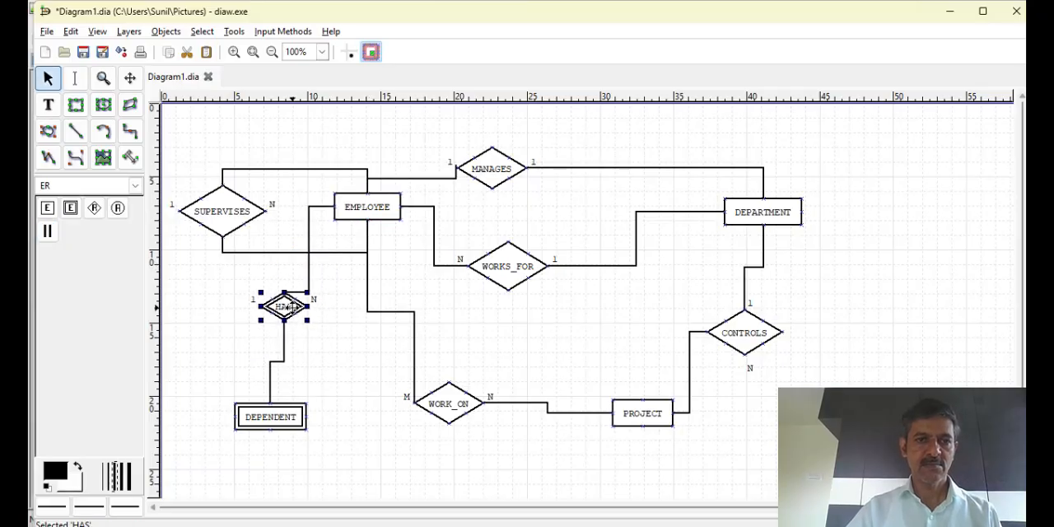
{"action": "left_click", "coordinate": [386, 272]}
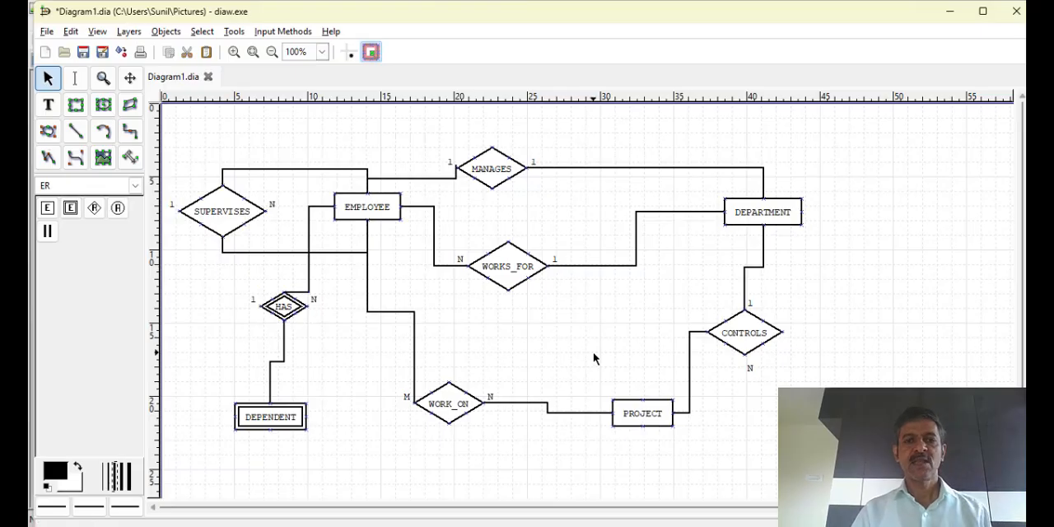
{"action": "left_click", "coordinate": [384, 207]}
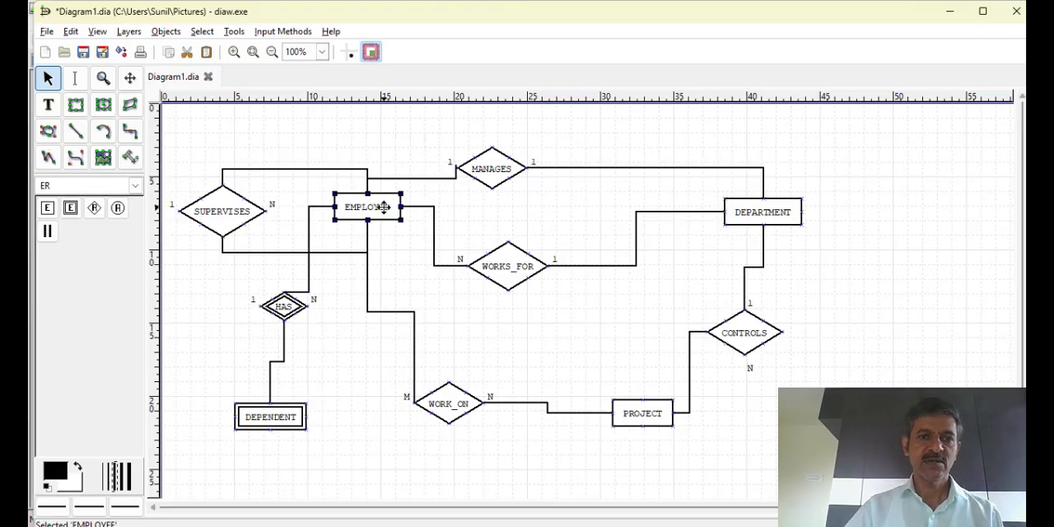
{"action": "left_click_drag", "start_coordinate": [384, 206], "coordinate": [399, 180]}
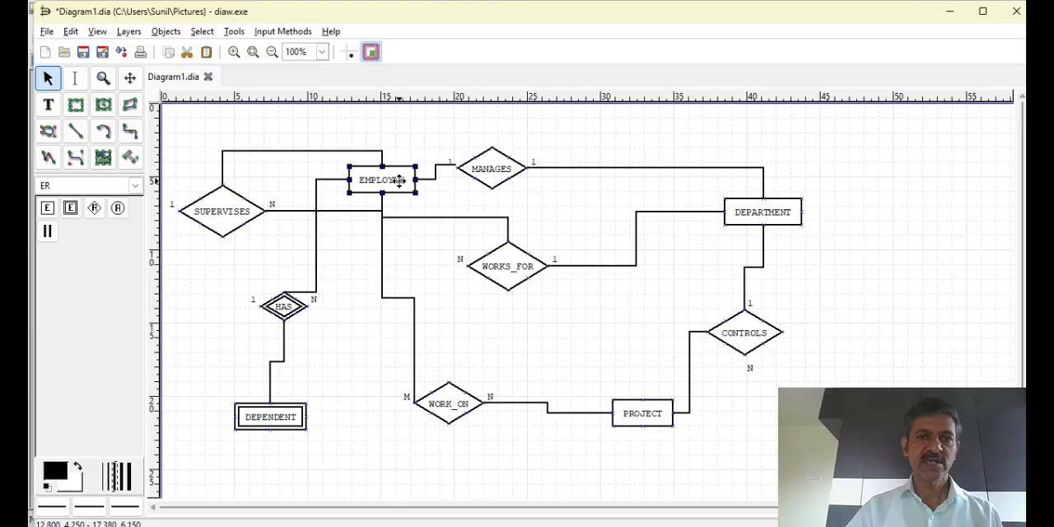
Move the MANAGES relationship to the right and reattach the participation line from EMPLOYEE to its left corner
{"action": "left_click_drag", "start_coordinate": [496, 157], "coordinate": [570, 158]}
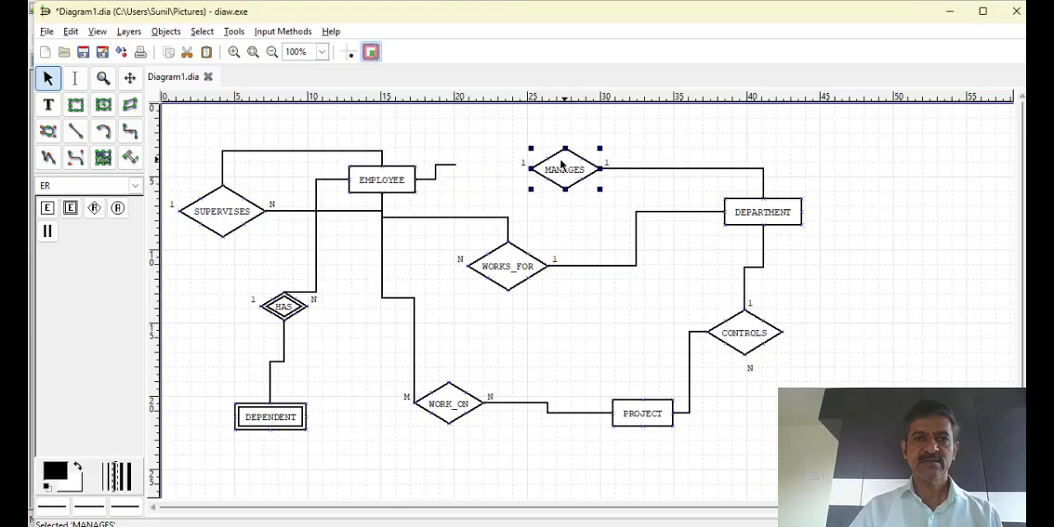
{"action": "left_click", "coordinate": [457, 165]}
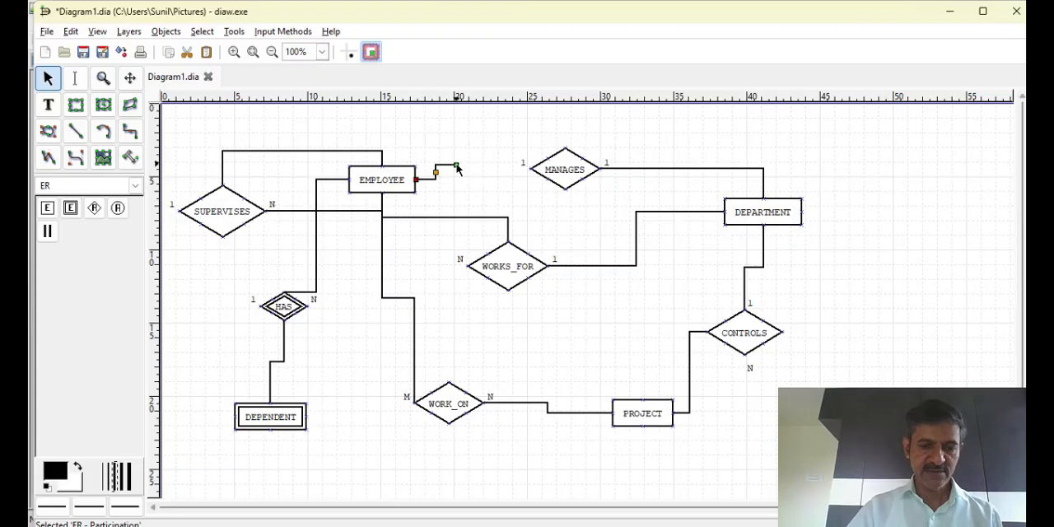
{"action": "left_click_drag", "start_coordinate": [456, 165], "coordinate": [534, 170]}
{"action": "left_click", "coordinate": [569, 214]}
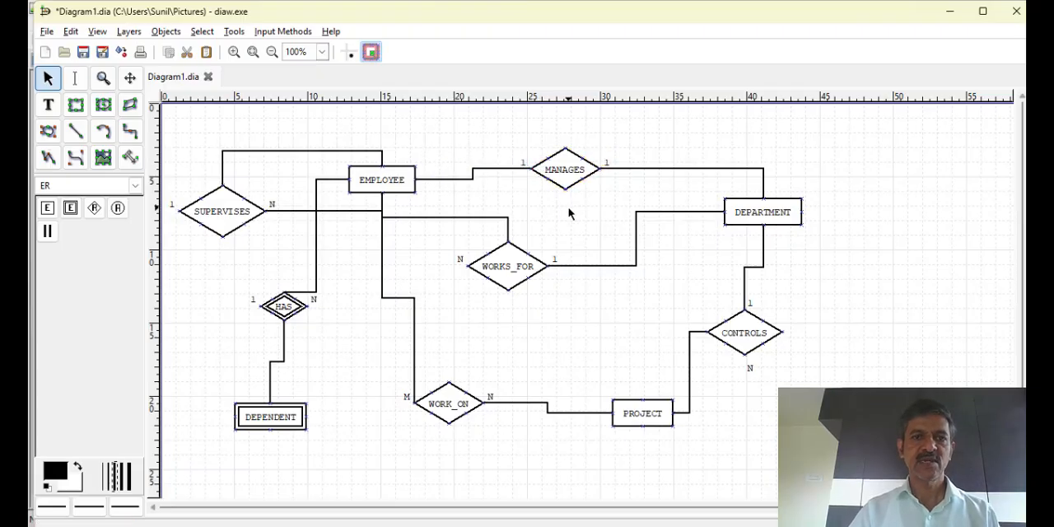
Add an ER attribute named ESSN just above EMPLOYEE and mark it as a key attribute
{"action": "left_click", "coordinate": [117, 209]}
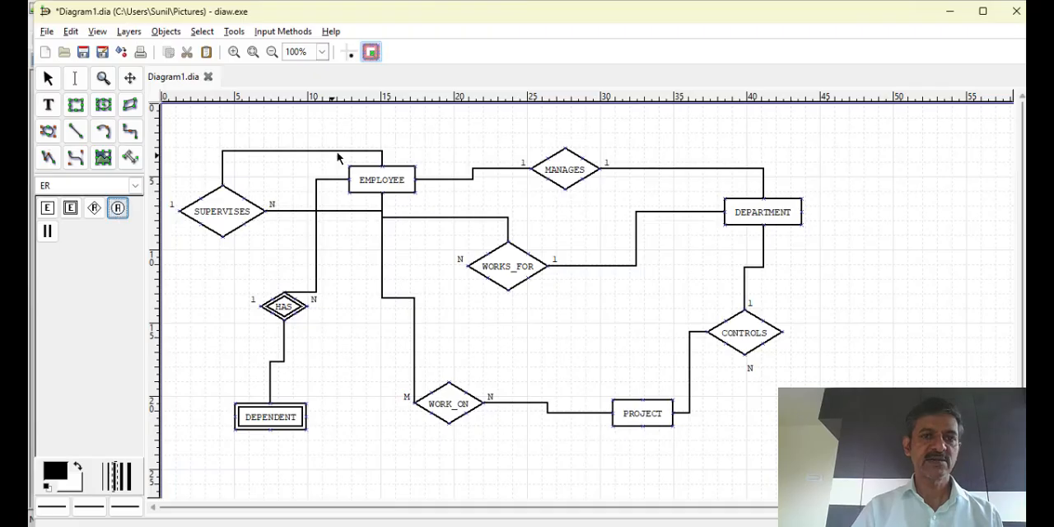
{"action": "left_click", "coordinate": [389, 136]}
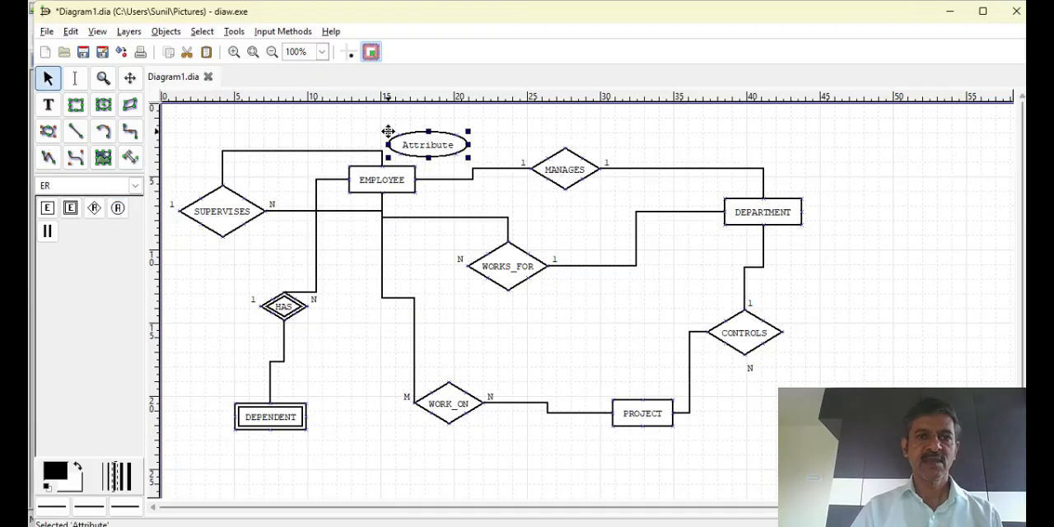
{"action": "double_click", "coordinate": [434, 144]}
{"action": "type", "text": "ESSN"}
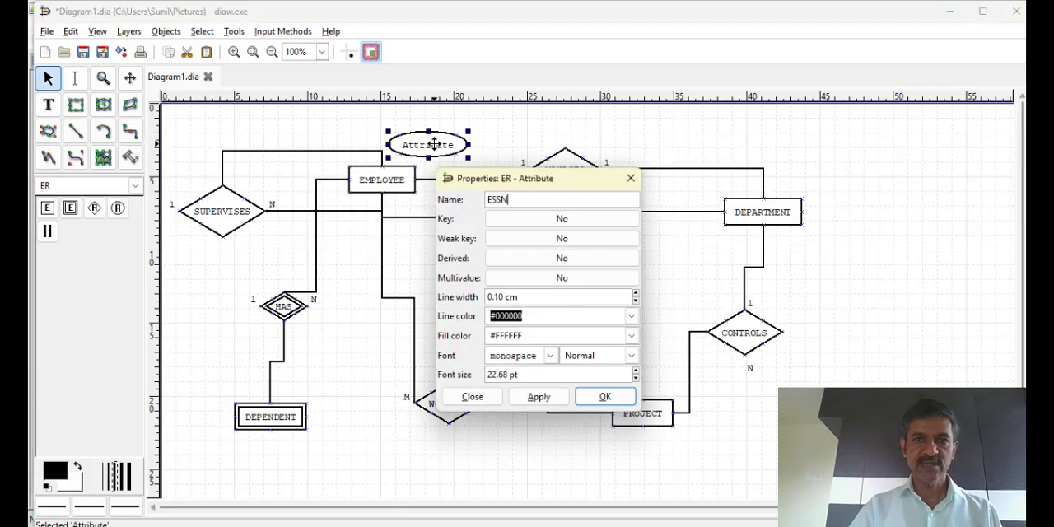
{"action": "left_click", "coordinate": [535, 218]}
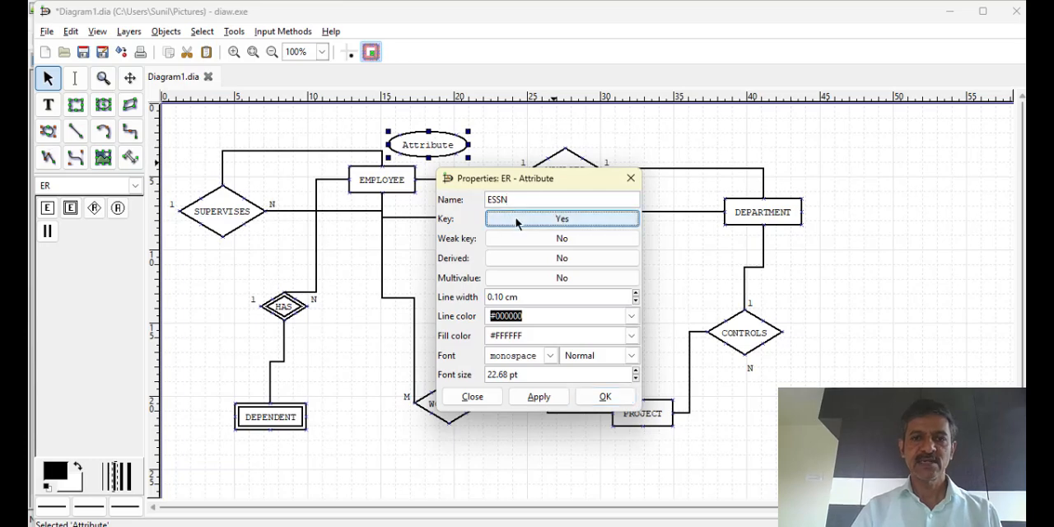
{"action": "left_click", "coordinate": [539, 396]}
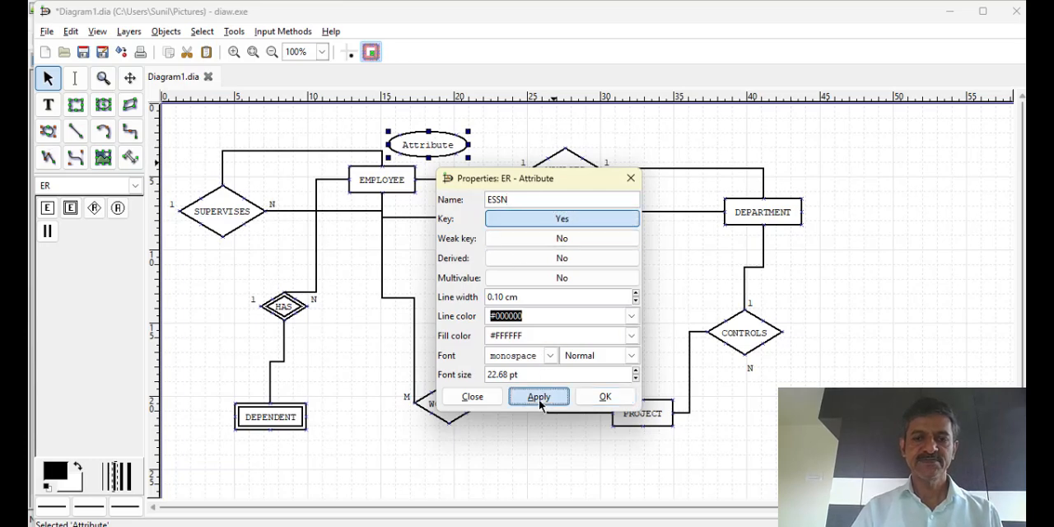
{"action": "left_click", "coordinate": [606, 397]}
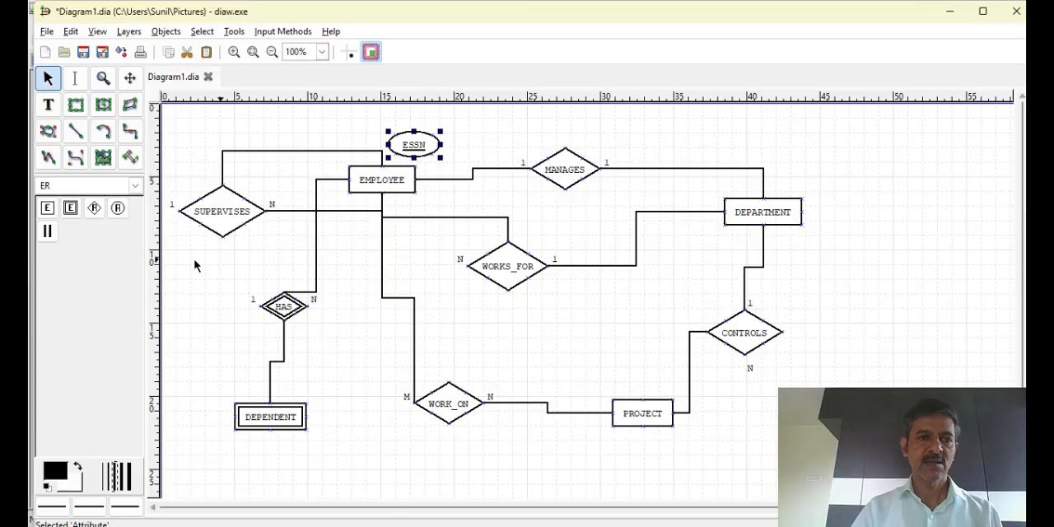
Add an ER attribute named FName at the right side of the SUPERVISES relationship
{"action": "left_click", "coordinate": [118, 207]}
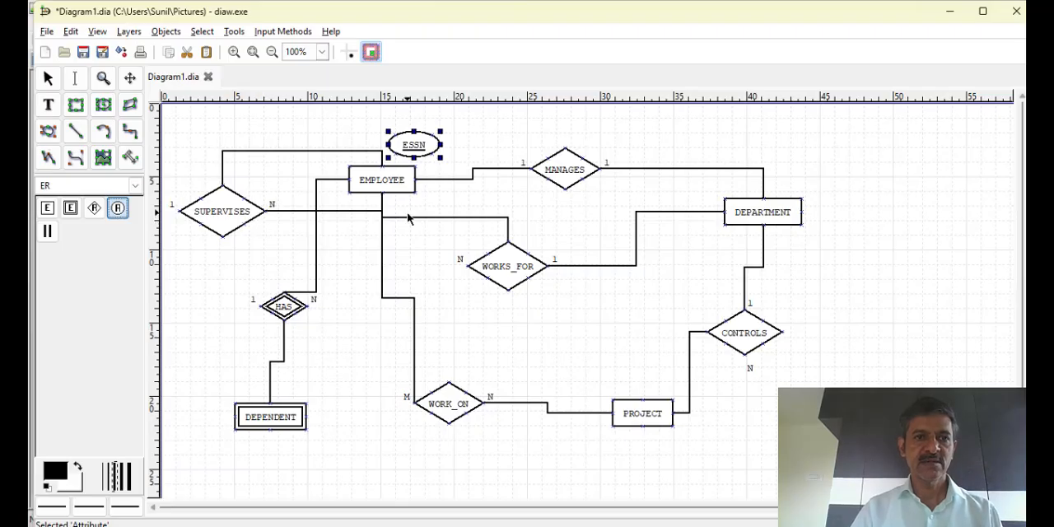
{"action": "left_click", "coordinate": [240, 208]}
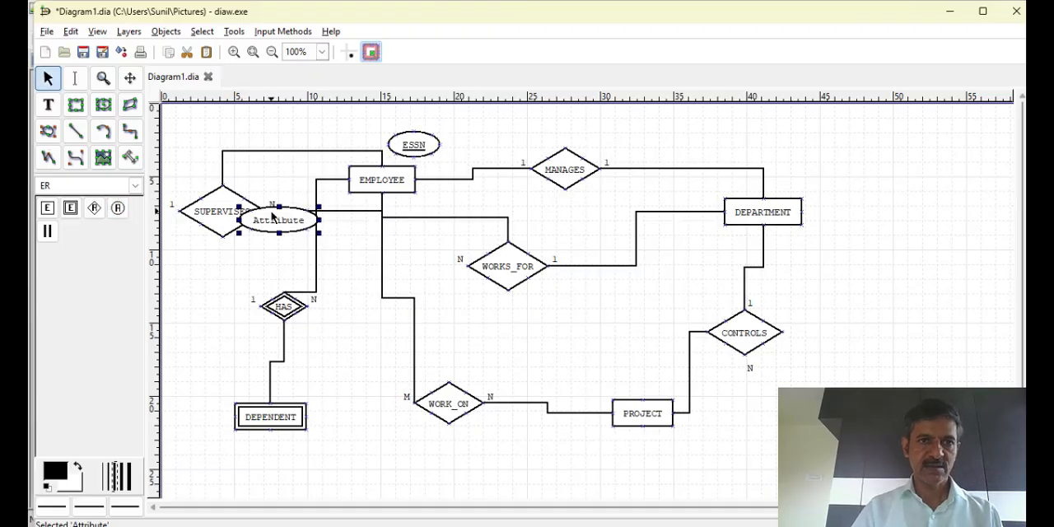
{"action": "double_click", "coordinate": [273, 212]}
{"action": "type", "text": "FName"}
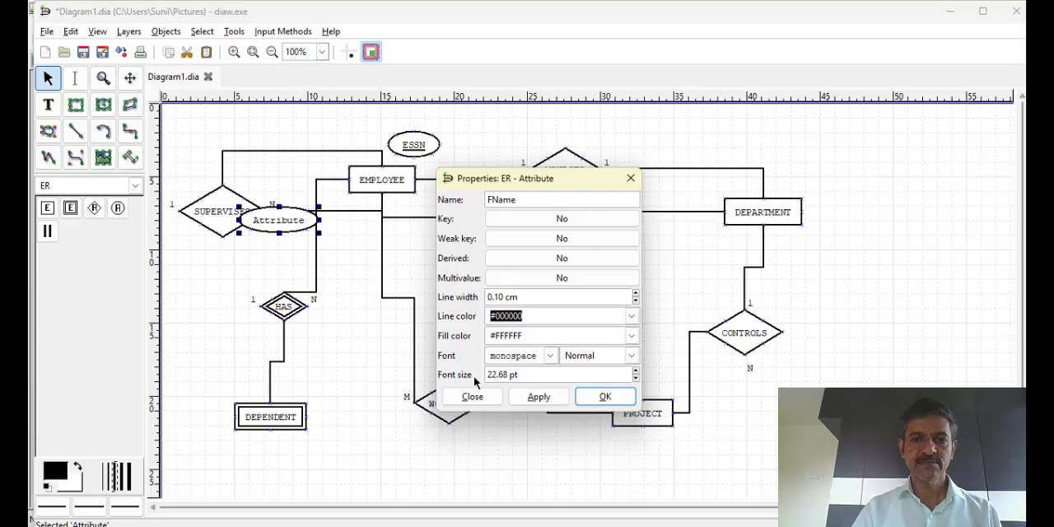
{"action": "left_click", "coordinate": [551, 396]}
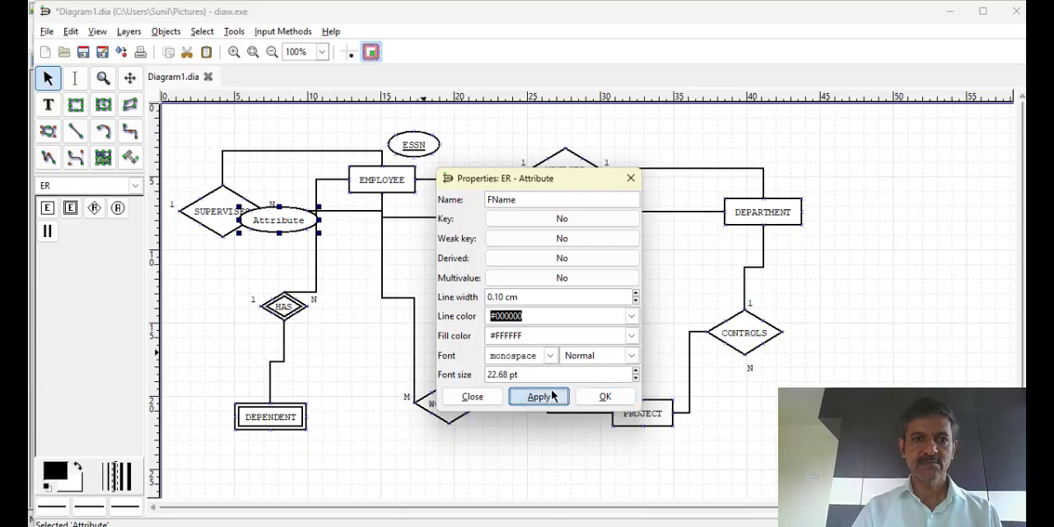
{"action": "left_click", "coordinate": [605, 397]}
{"action": "left_click", "coordinate": [214, 195]}
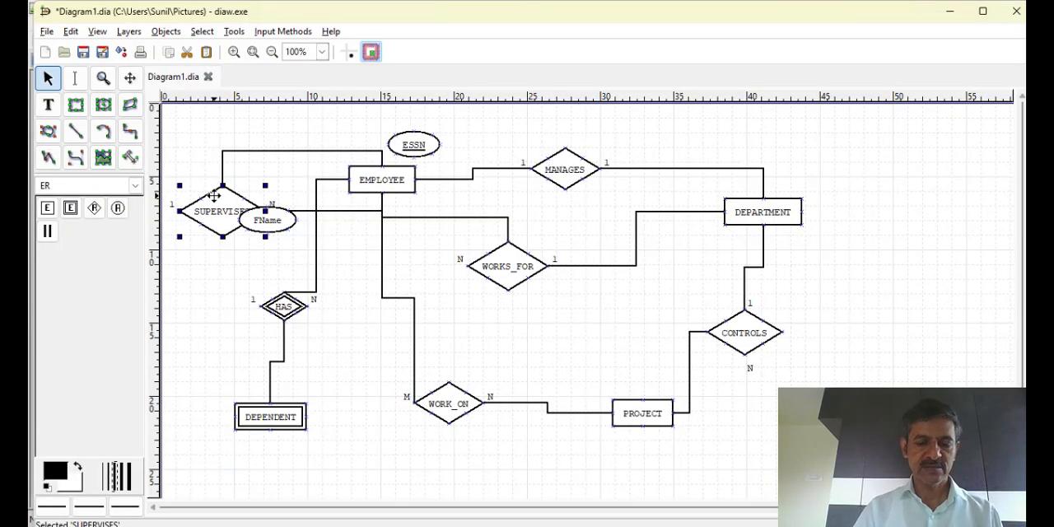
{"action": "right_click", "coordinate": [214, 196]}
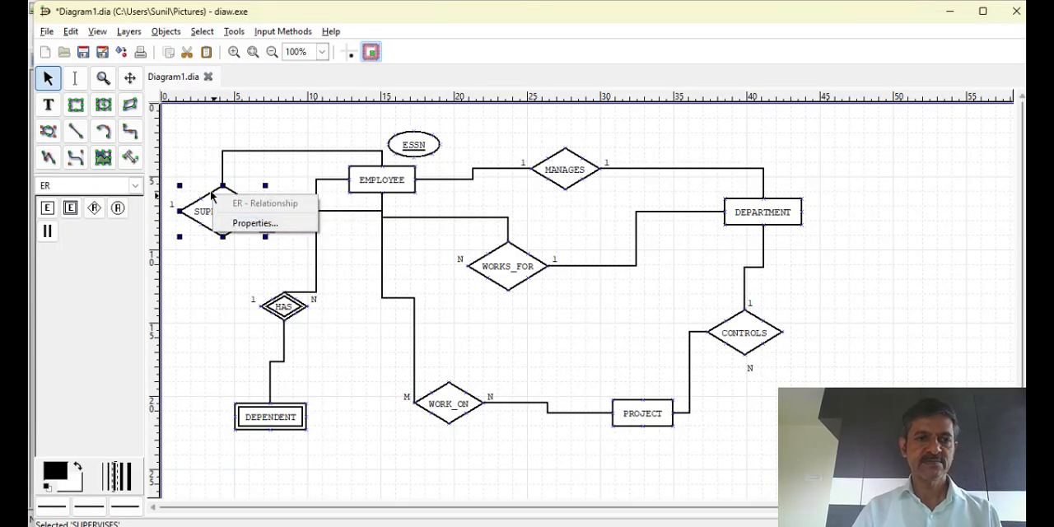
{"action": "left_click", "coordinate": [255, 224]}
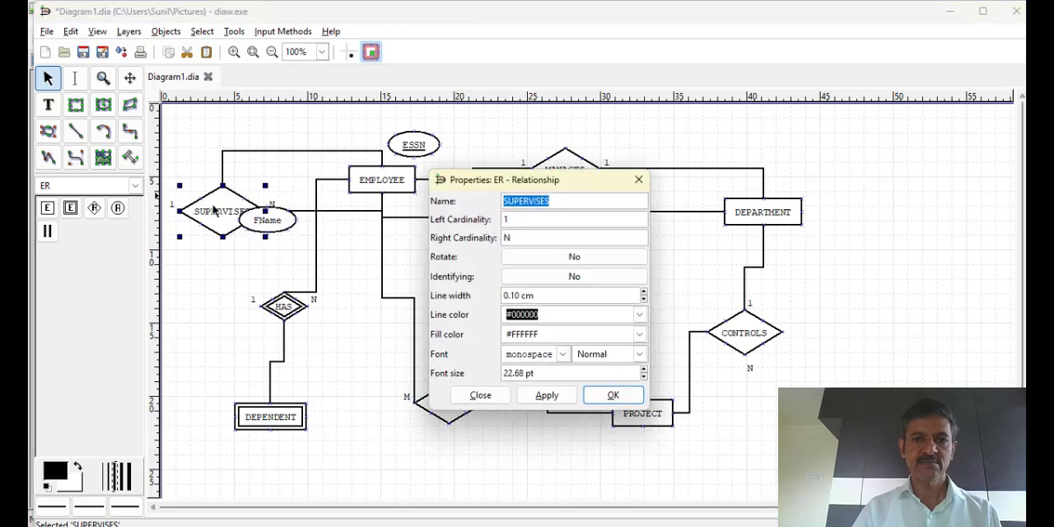
{"action": "left_click", "coordinate": [481, 395]}
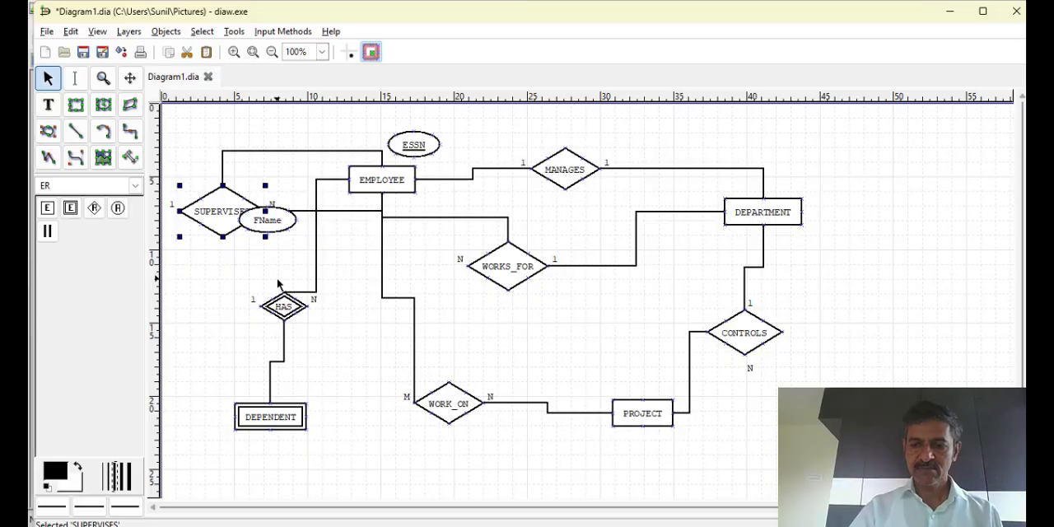
{"action": "key", "text": "Num_Lock"}
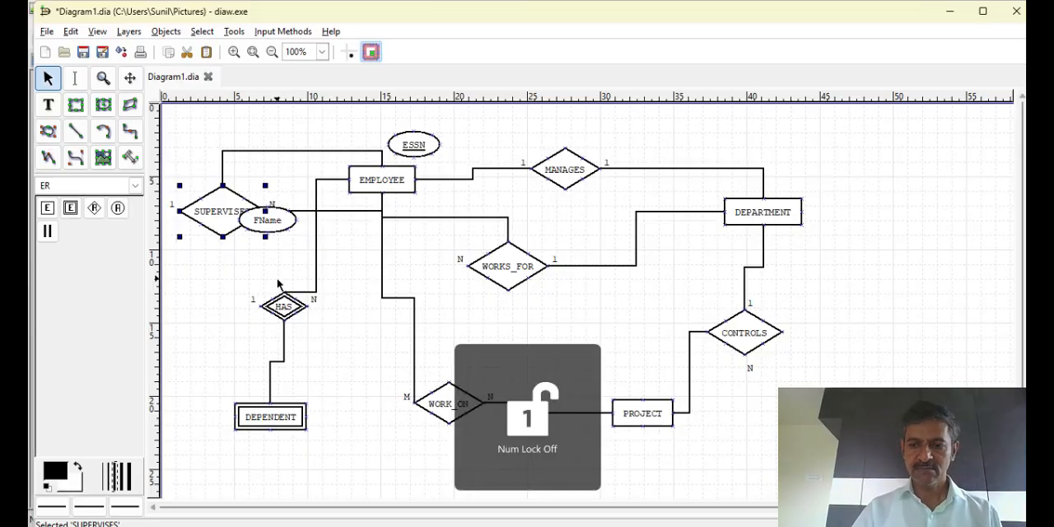
Delete the SUPERVISES relationship and both of its participation lines, and move the FName attribute above EMPLOYEE beside ESSN
{"action": "key", "text": "Delete"}
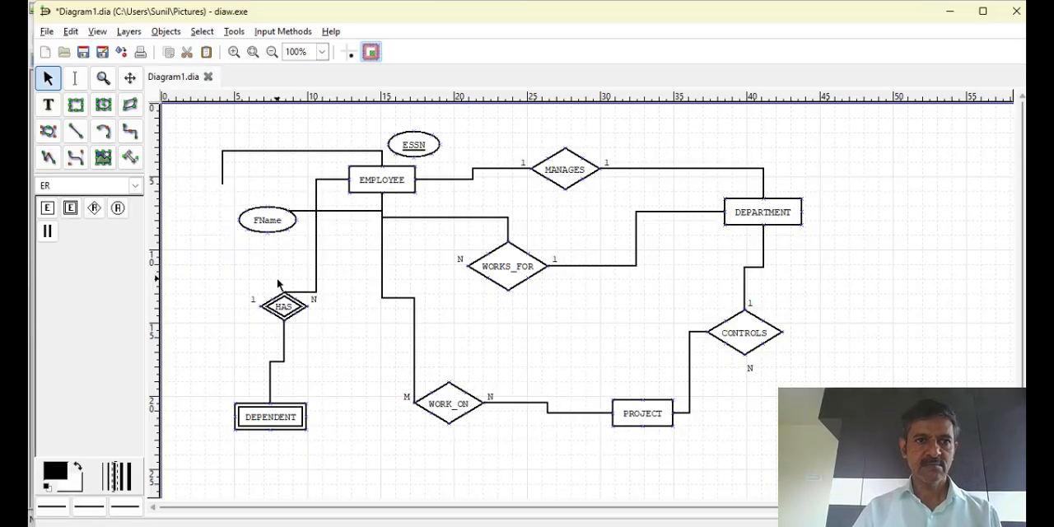
{"action": "left_click", "coordinate": [274, 151]}
{"action": "key", "text": "Delete"}
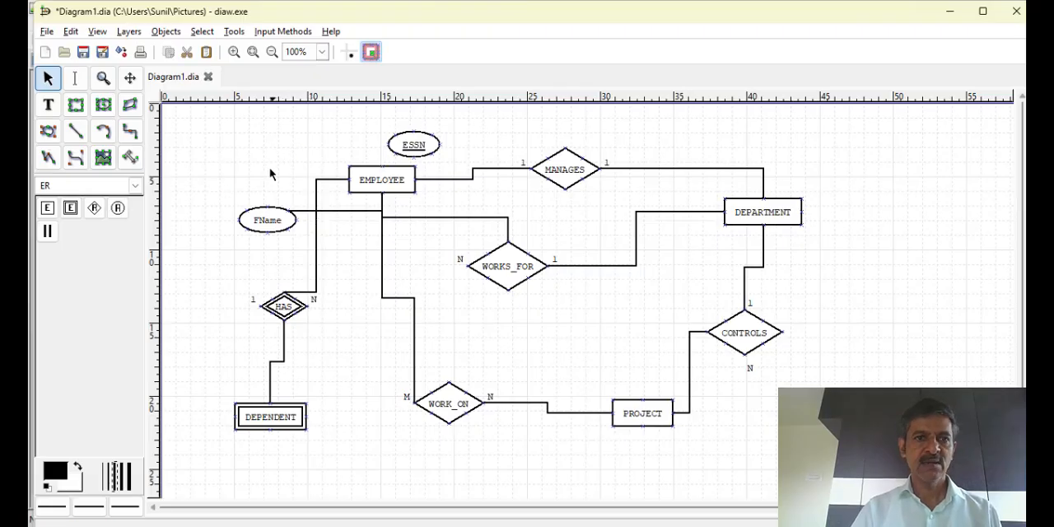
{"action": "left_click", "coordinate": [264, 229]}
{"action": "left_click_drag", "start_coordinate": [264, 229], "coordinate": [275, 174]}
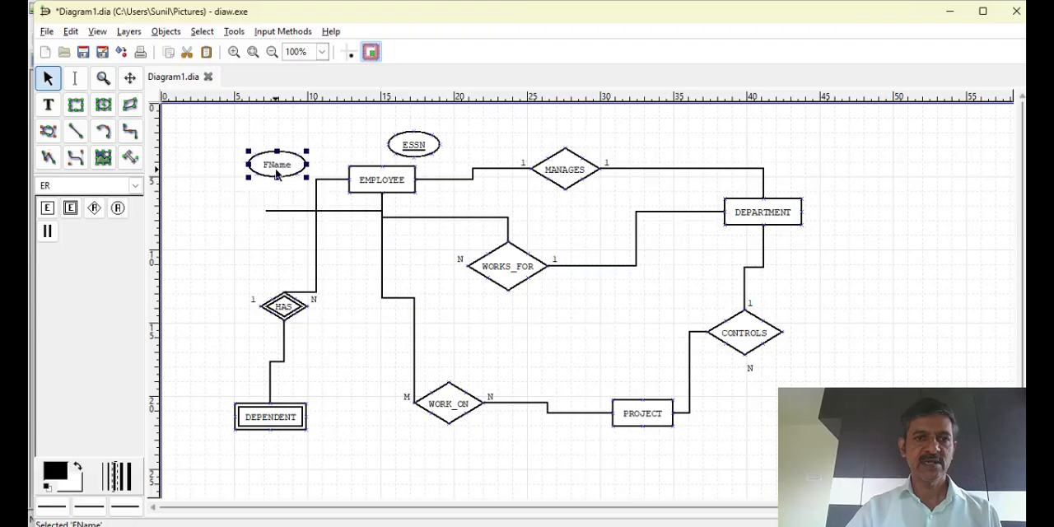
{"action": "left_click", "coordinate": [280, 212]}
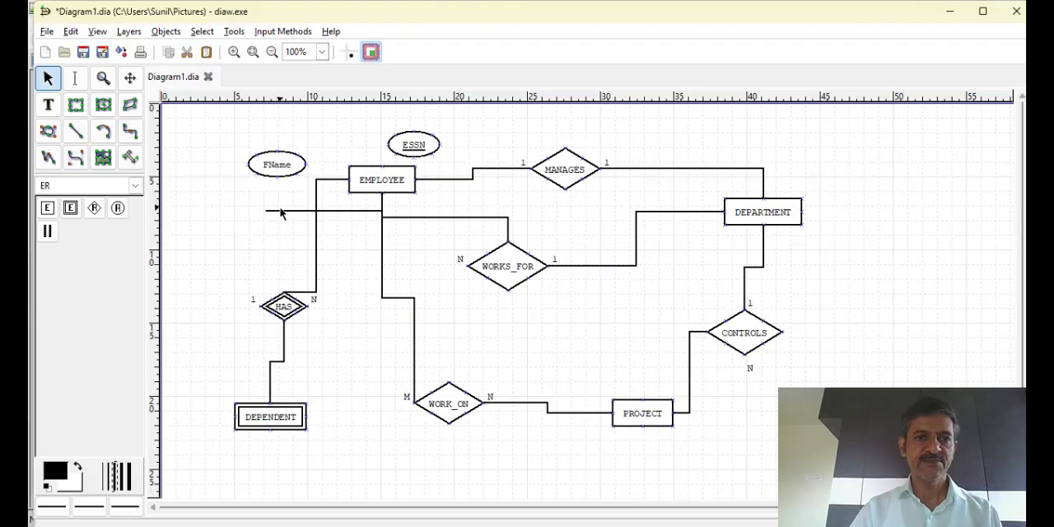
{"action": "left_click", "coordinate": [284, 211]}
{"action": "key", "text": "Delete"}
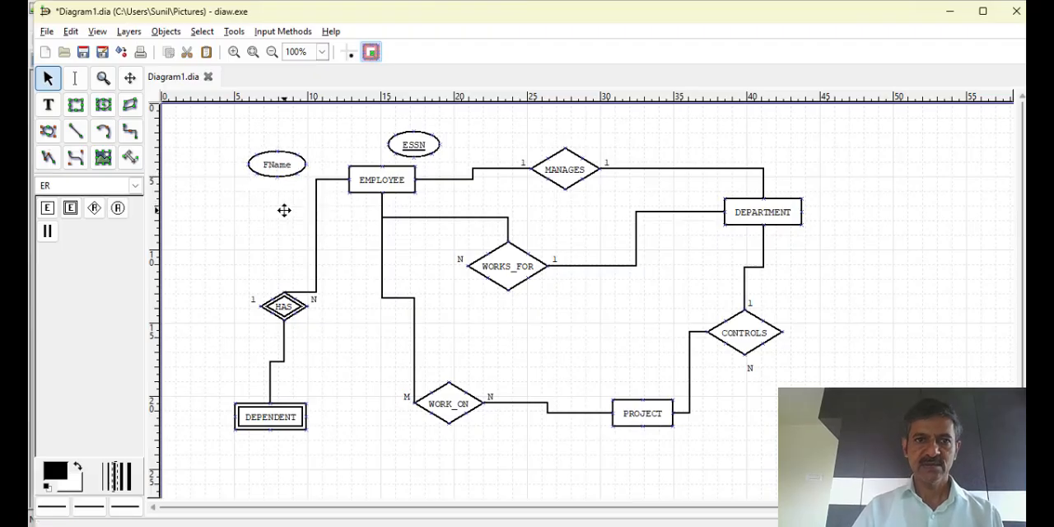
{"action": "left_click_drag", "start_coordinate": [294, 168], "coordinate": [359, 140]}
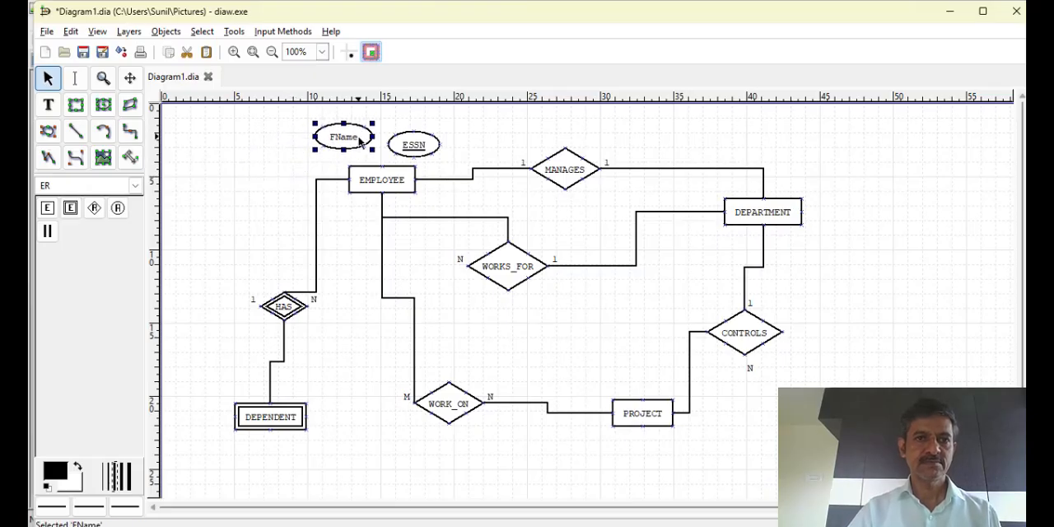
Add an ER attribute named GENDER and place it to the left of FName, above and left of EMPLOYEE
{"action": "left_click", "coordinate": [117, 209]}
{"action": "left_click", "coordinate": [235, 168]}
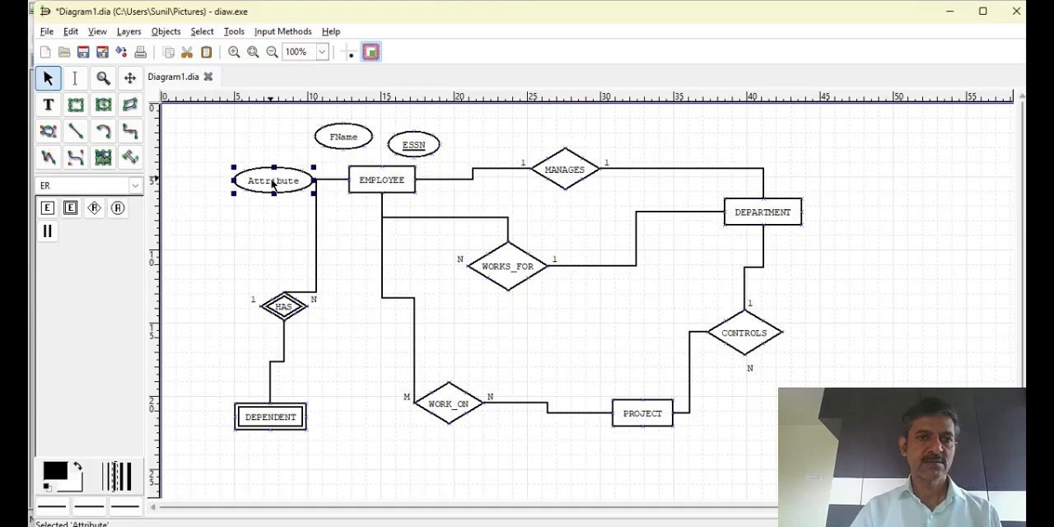
{"action": "double_click", "coordinate": [272, 180]}
{"action": "type", "text": "GEN"}
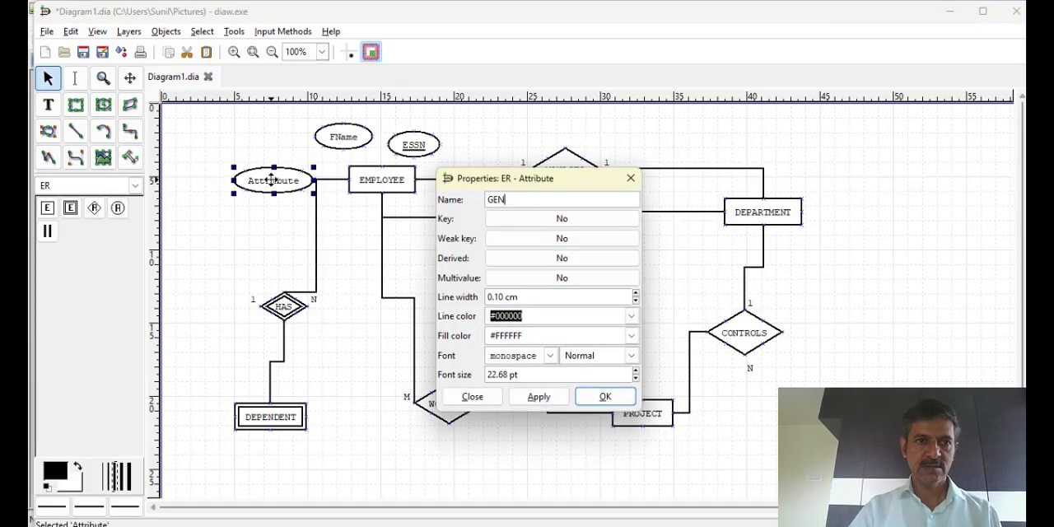
{"action": "type", "text": "DEE"}
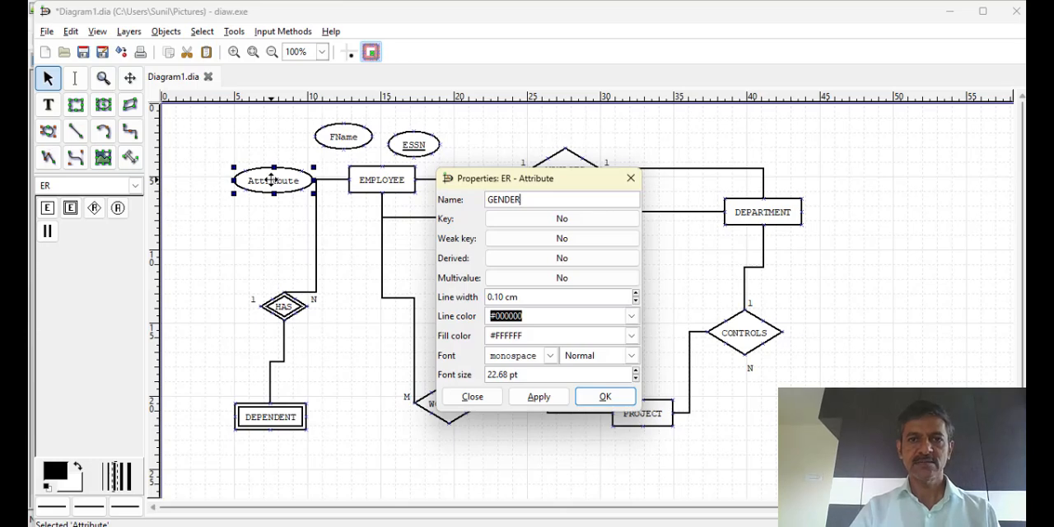
{"action": "left_click", "coordinate": [539, 399]}
{"action": "left_click", "coordinate": [590, 400]}
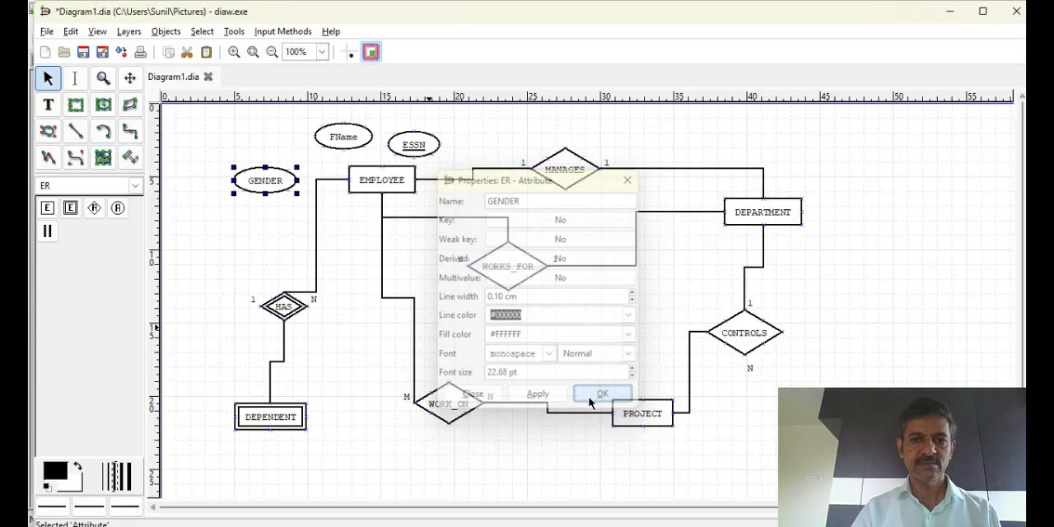
{"action": "left_click_drag", "start_coordinate": [270, 191], "coordinate": [283, 165]}
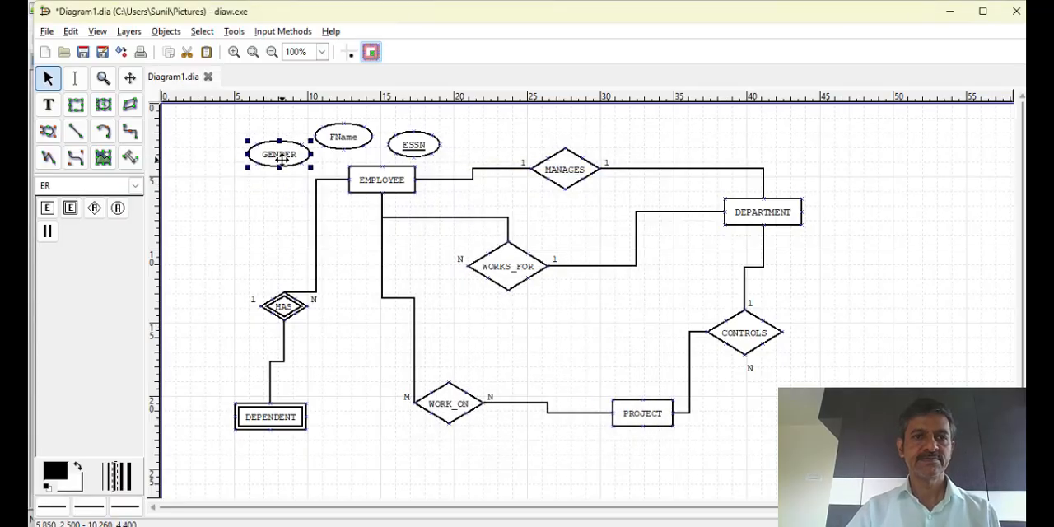
Add an ER attribute named DOJ below GENDER, to the left of EMPLOYEE
{"action": "left_click", "coordinate": [118, 207]}
{"action": "left_click", "coordinate": [259, 192]}
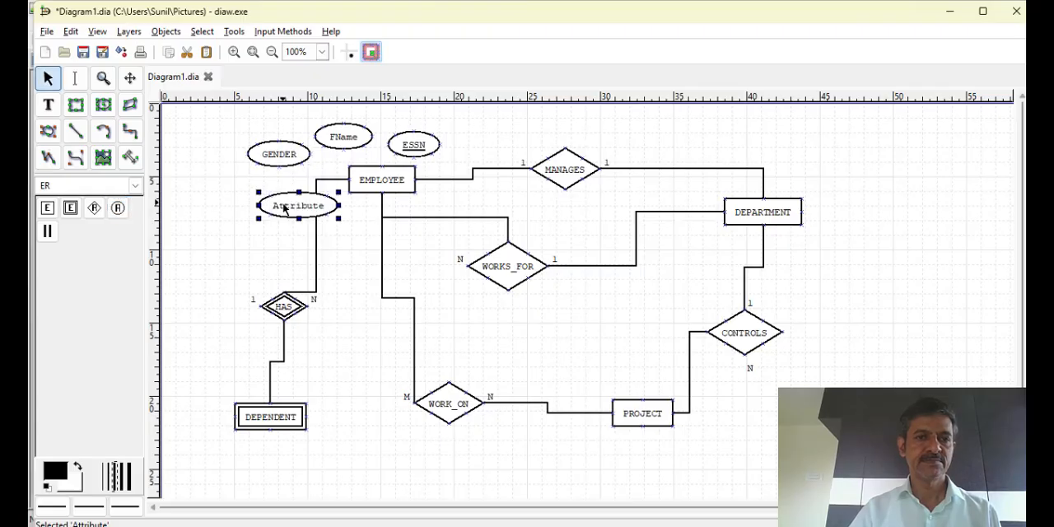
{"action": "double_click", "coordinate": [283, 204]}
{"action": "type", "text": "DO"}
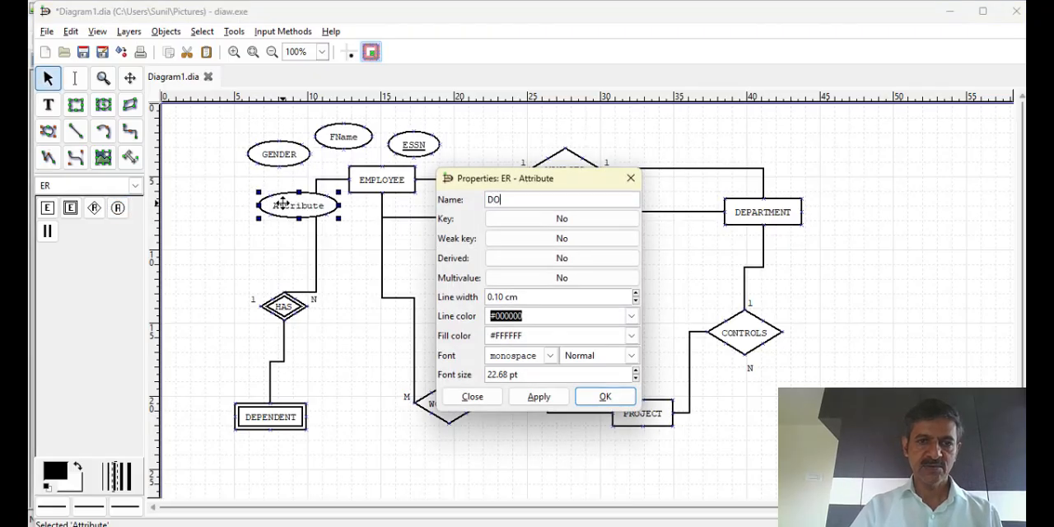
{"action": "type", "text": "J"}
{"action": "left_click", "coordinate": [539, 397]}
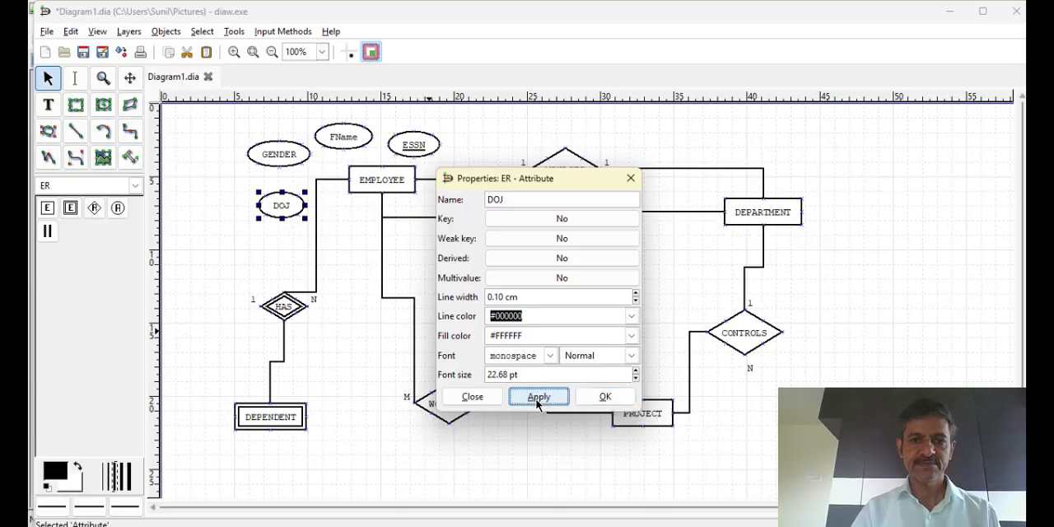
{"action": "left_click", "coordinate": [607, 397]}
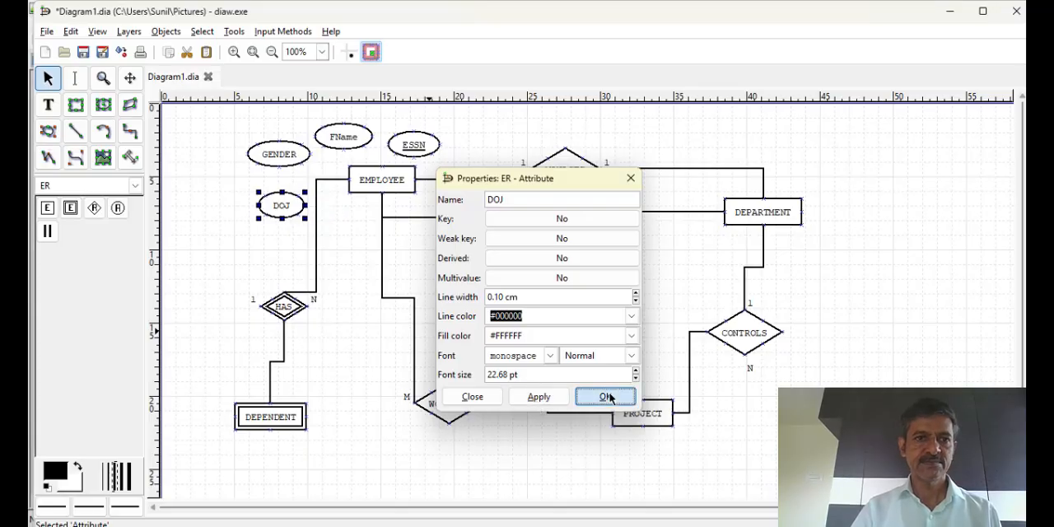
Add an ER attribute named SAL below EMPLOYEE, to the lower right of DOJ
{"action": "left_click", "coordinate": [118, 209]}
{"action": "left_click", "coordinate": [327, 224]}
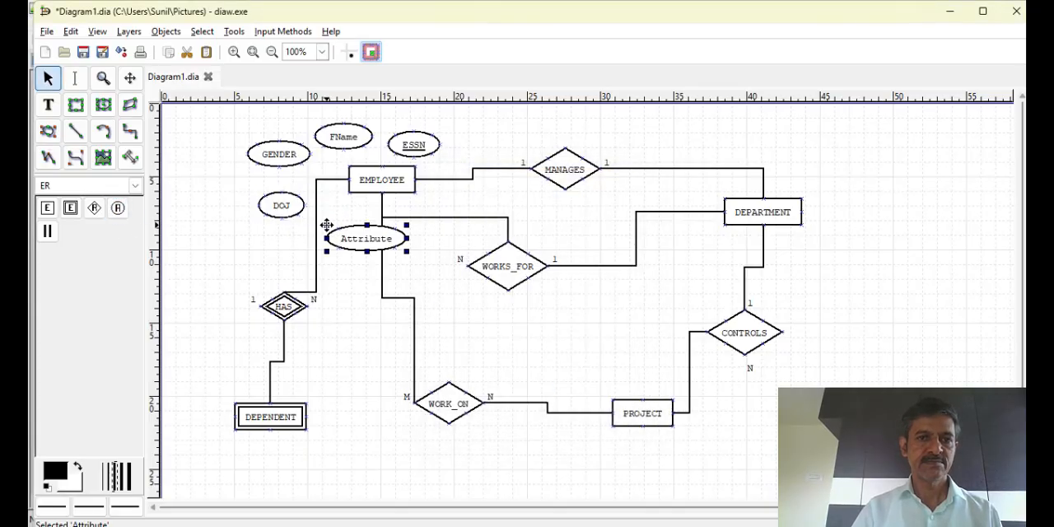
{"action": "double_click", "coordinate": [367, 246]}
{"action": "type", "text": "SAL"}
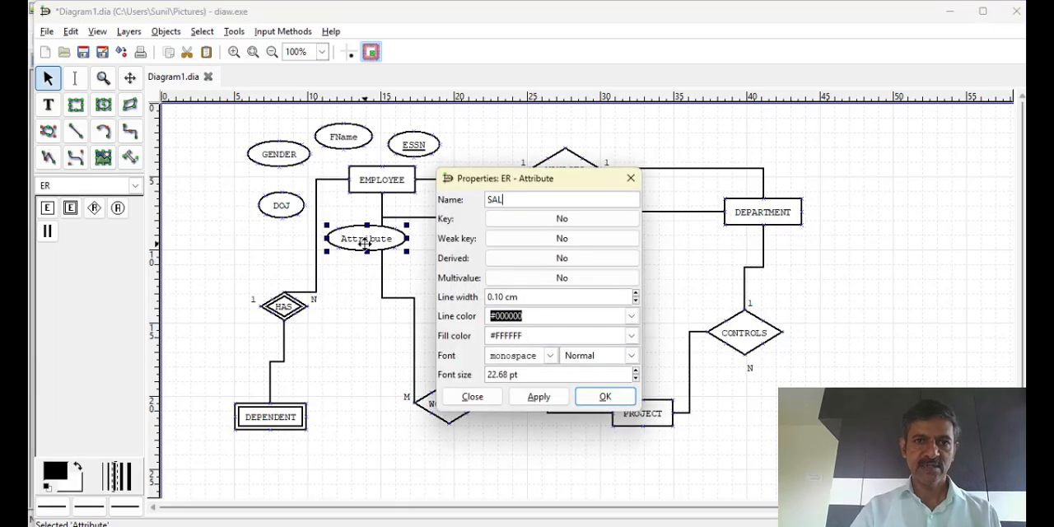
{"action": "left_click", "coordinate": [539, 398]}
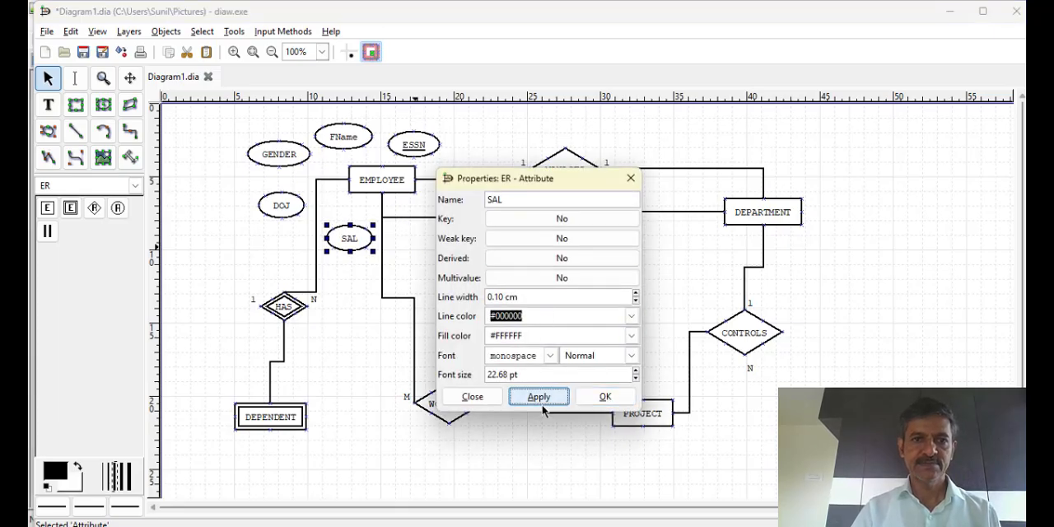
{"action": "left_click", "coordinate": [591, 401]}
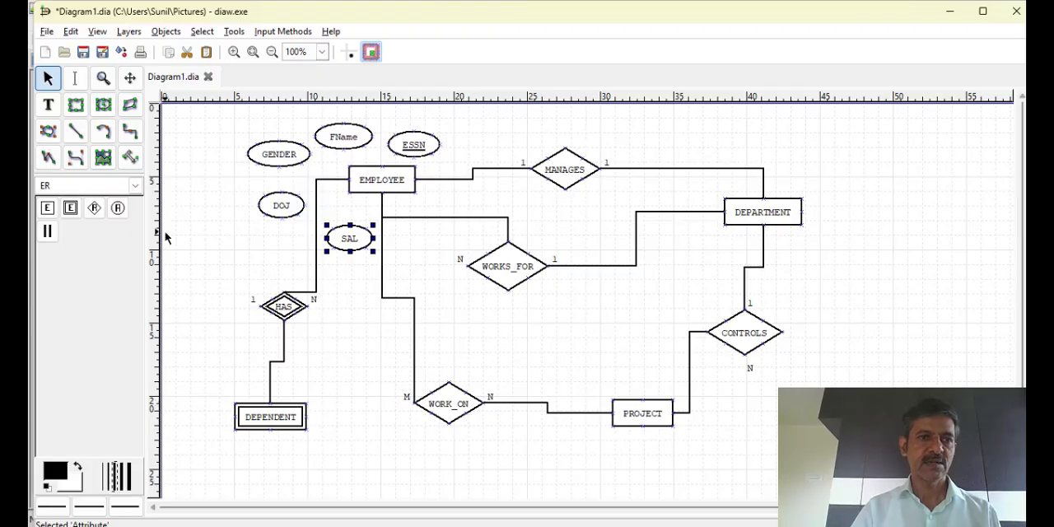
Connect the GENDER, FName, ESSN, DOJ and SAL attributes to EMPLOYEE with straight lines
{"action": "left_click", "coordinate": [75, 131]}
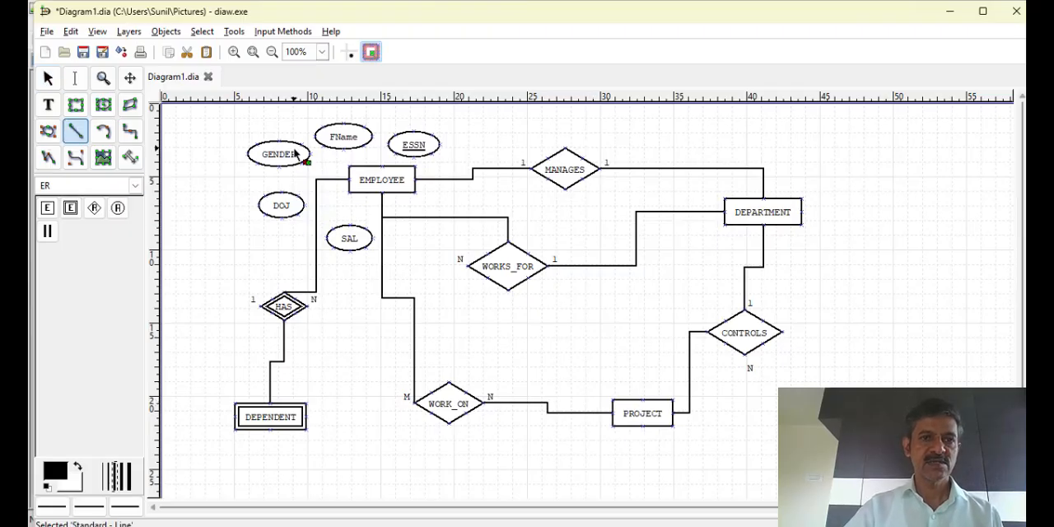
{"action": "left_click_drag", "start_coordinate": [298, 155], "coordinate": [350, 171]}
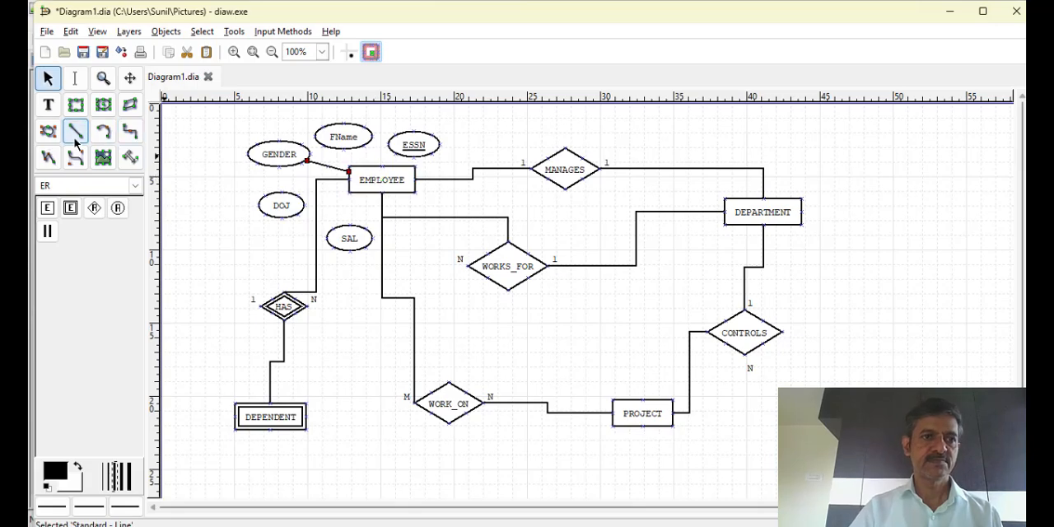
{"action": "left_click", "coordinate": [75, 131]}
{"action": "left_click_drag", "start_coordinate": [354, 144], "coordinate": [373, 165]}
{"action": "left_click", "coordinate": [75, 132]}
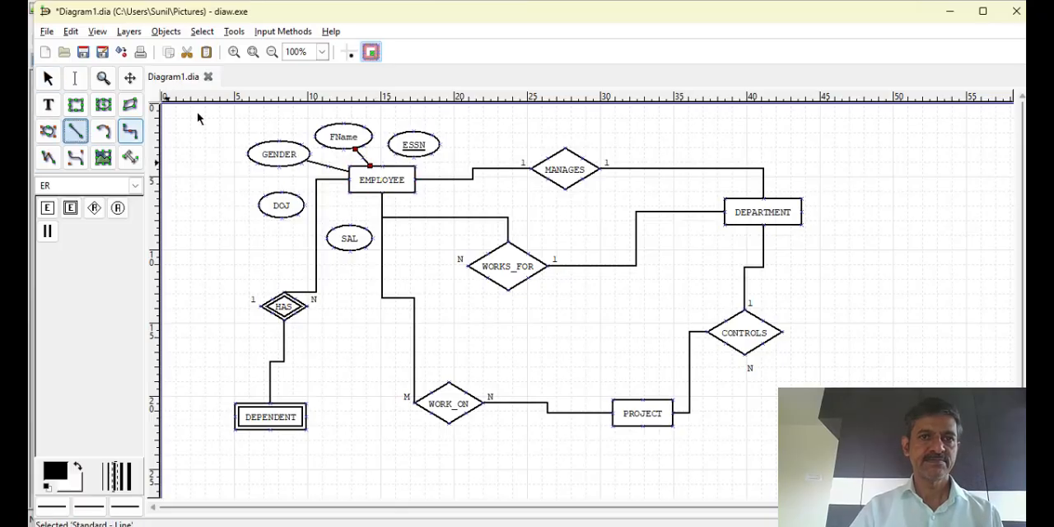
{"action": "left_click_drag", "start_coordinate": [404, 154], "coordinate": [396, 166]}
{"action": "left_click", "coordinate": [82, 138]}
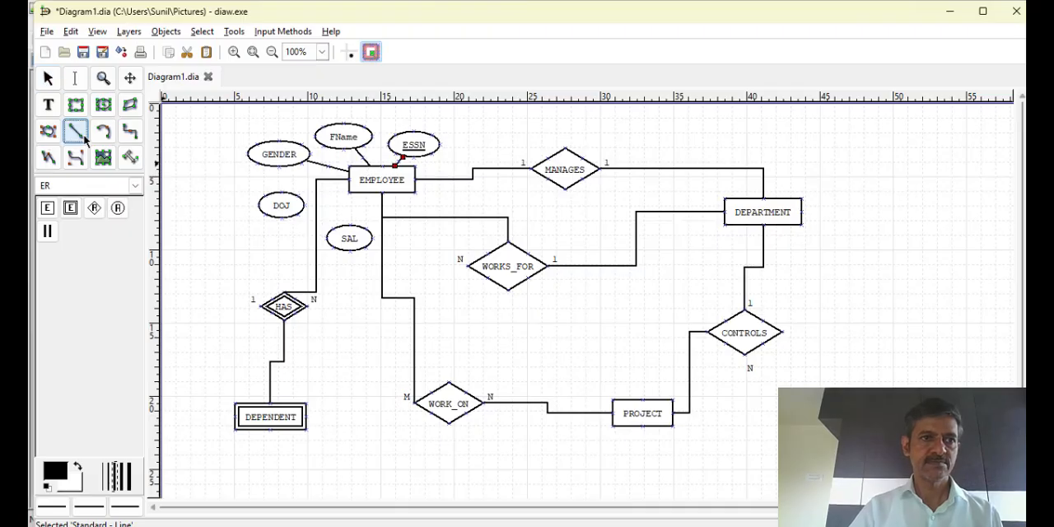
{"action": "left_click_drag", "start_coordinate": [301, 201], "coordinate": [353, 186]}
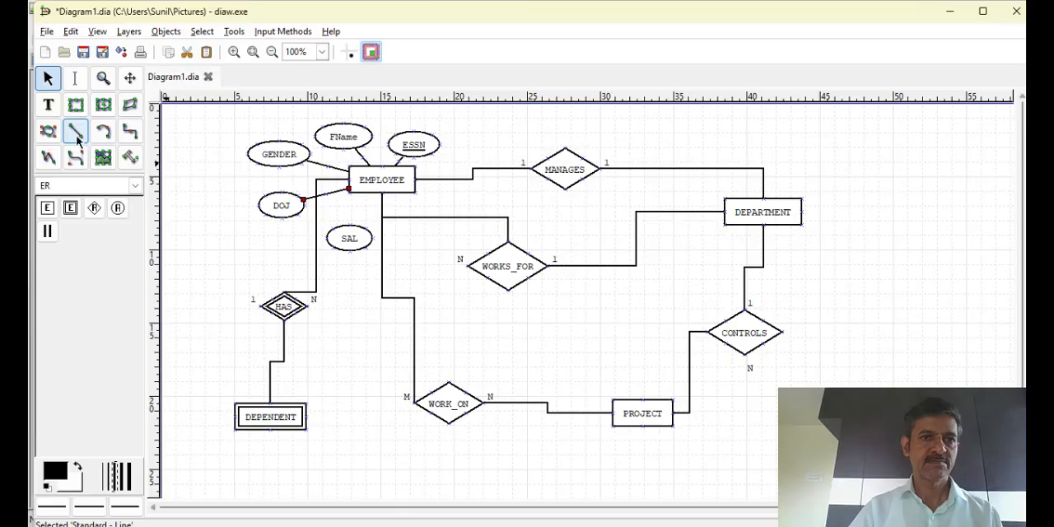
{"action": "left_click", "coordinate": [76, 137]}
{"action": "left_click_drag", "start_coordinate": [359, 240], "coordinate": [382, 195]}
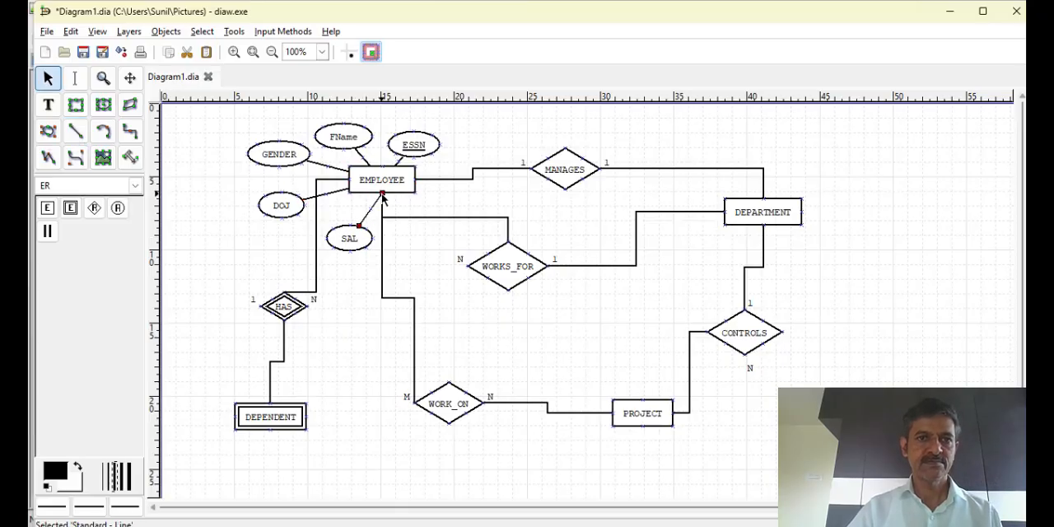
Add an ER attribute named DEP_NAME just below DEPENDENT and mark it as a weak key
{"action": "left_click", "coordinate": [117, 208]}
{"action": "left_click", "coordinate": [228, 457]}
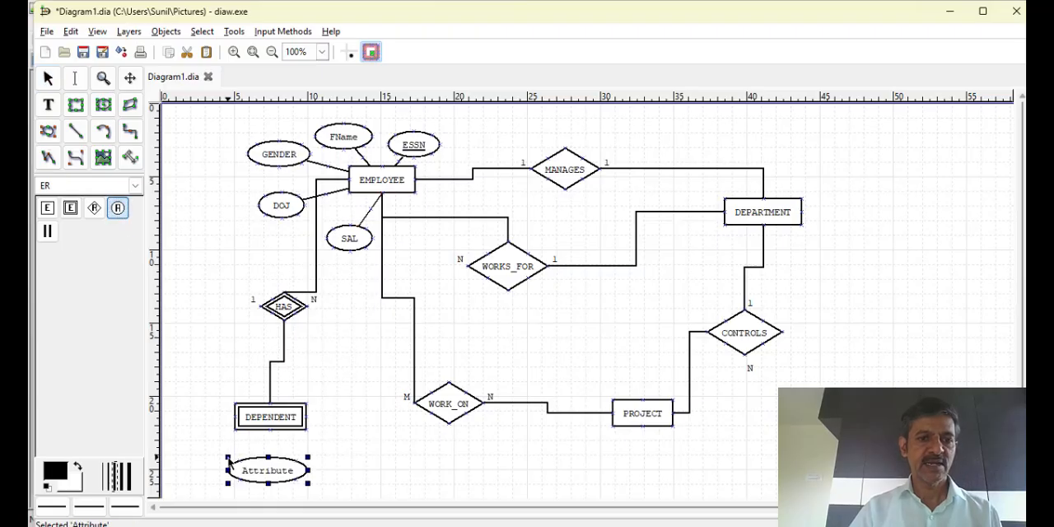
{"action": "double_click", "coordinate": [279, 475]}
{"action": "type", "text": "DEP_NAME"}
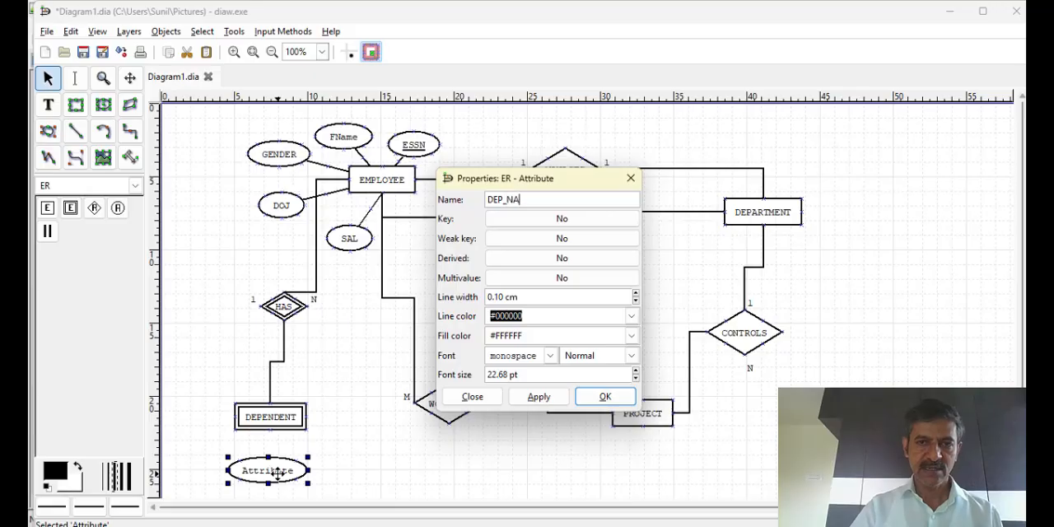
{"action": "left_click", "coordinate": [548, 237]}
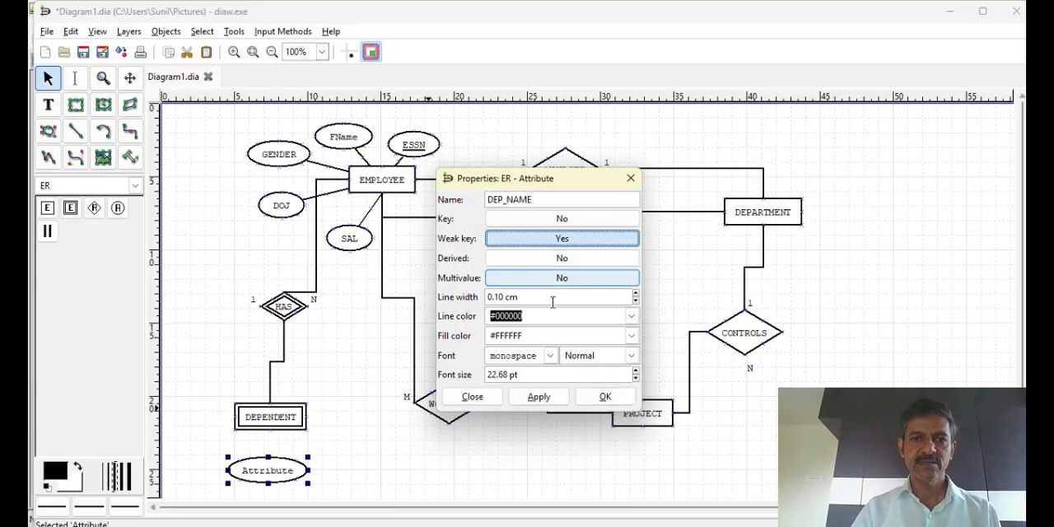
{"action": "left_click", "coordinate": [558, 399]}
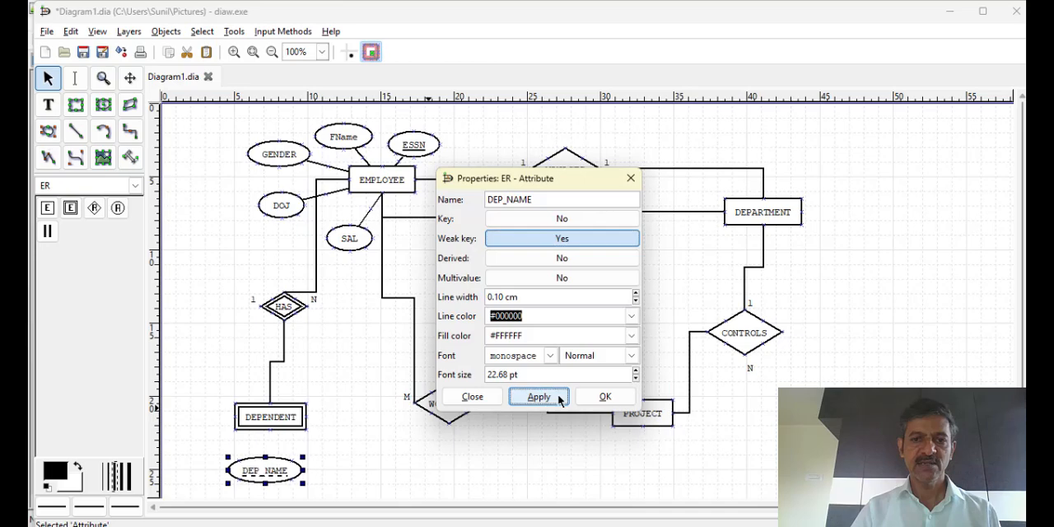
{"action": "left_click", "coordinate": [605, 397]}
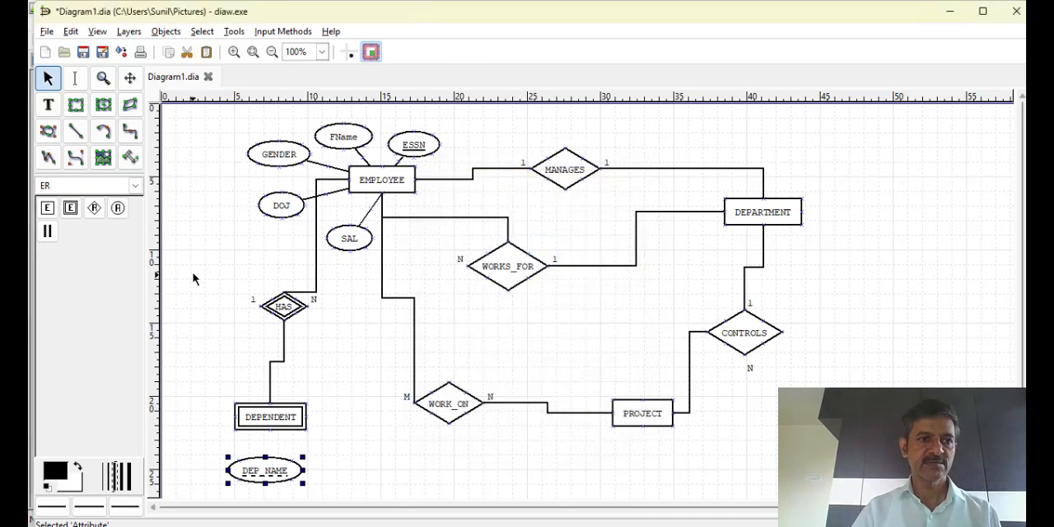
Add an ER attribute named RELATION to the right of DEP_NAME
{"action": "left_click", "coordinate": [117, 207]}
{"action": "left_click", "coordinate": [333, 458]}
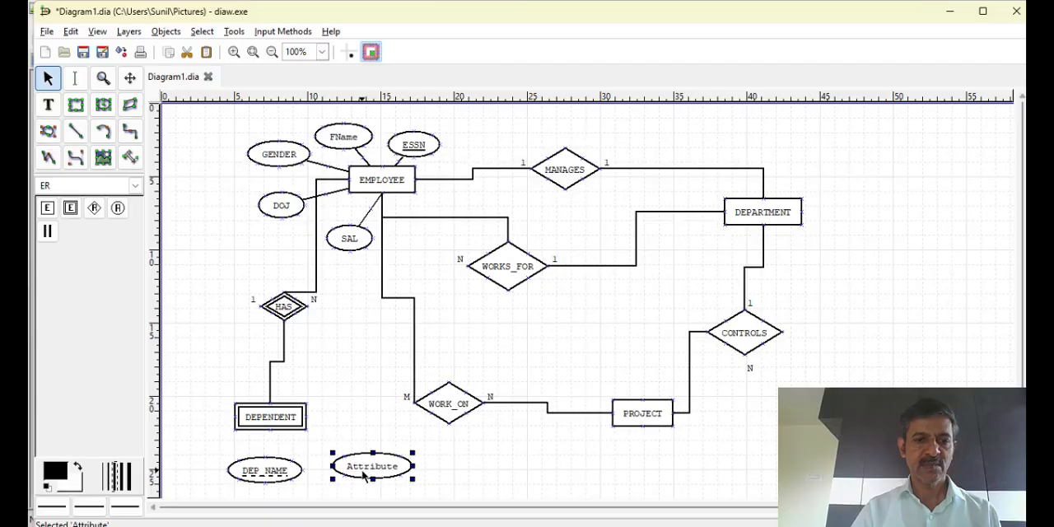
{"action": "double_click", "coordinate": [362, 468]}
{"action": "type", "text": "RELATION"}
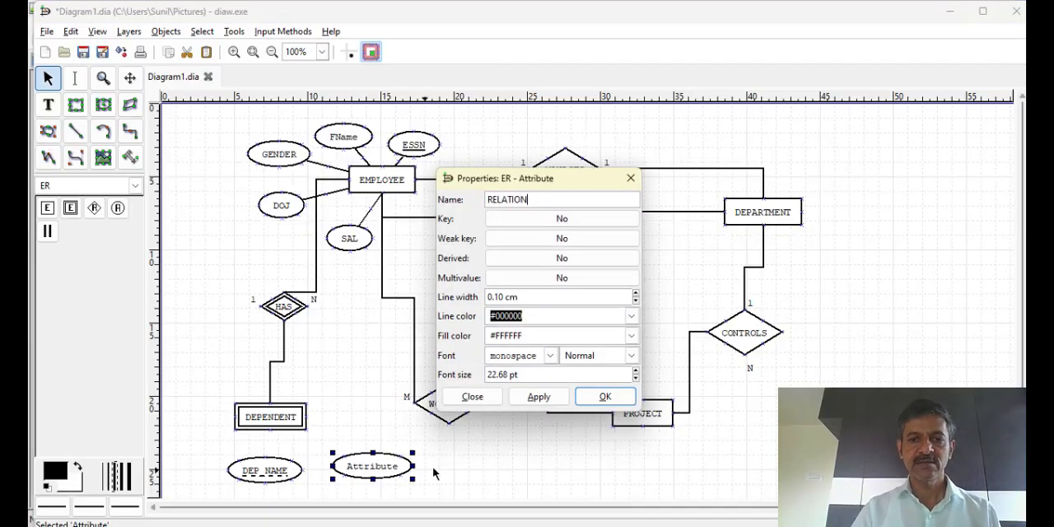
{"action": "left_click", "coordinate": [539, 396]}
{"action": "left_click", "coordinate": [603, 401]}
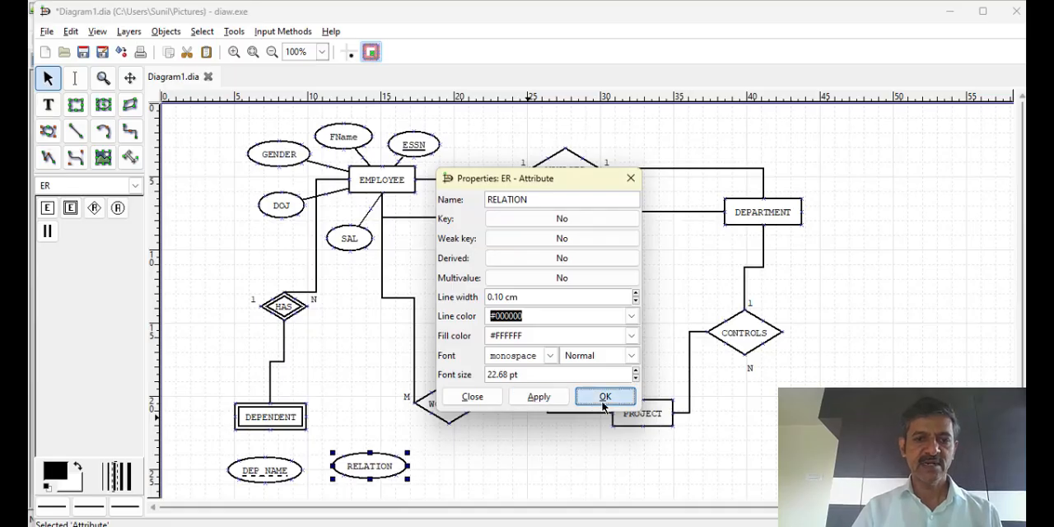
Add an ER attribute named DOB at the left side of the DEPENDENT entity
{"action": "left_click", "coordinate": [117, 208]}
{"action": "left_click", "coordinate": [194, 397]}
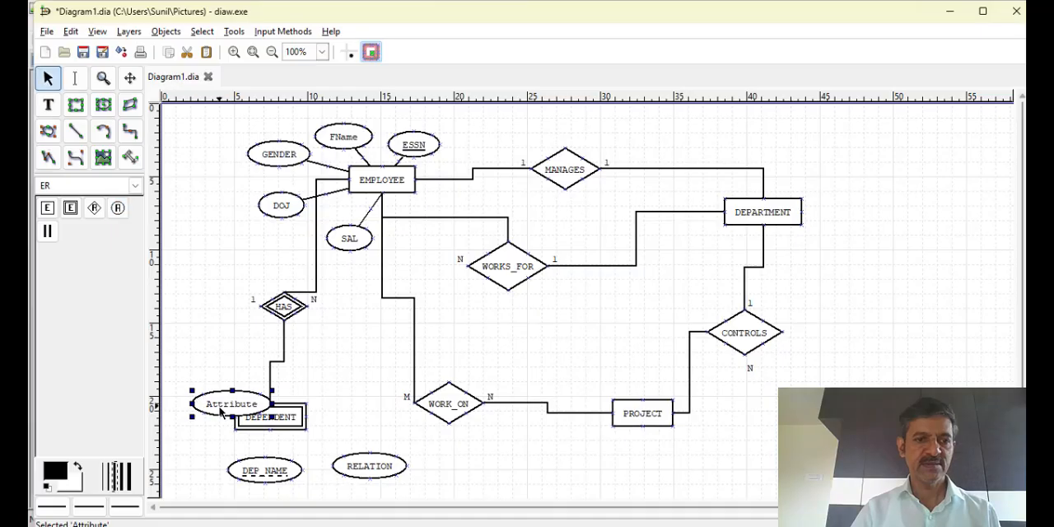
{"action": "double_click", "coordinate": [218, 404]}
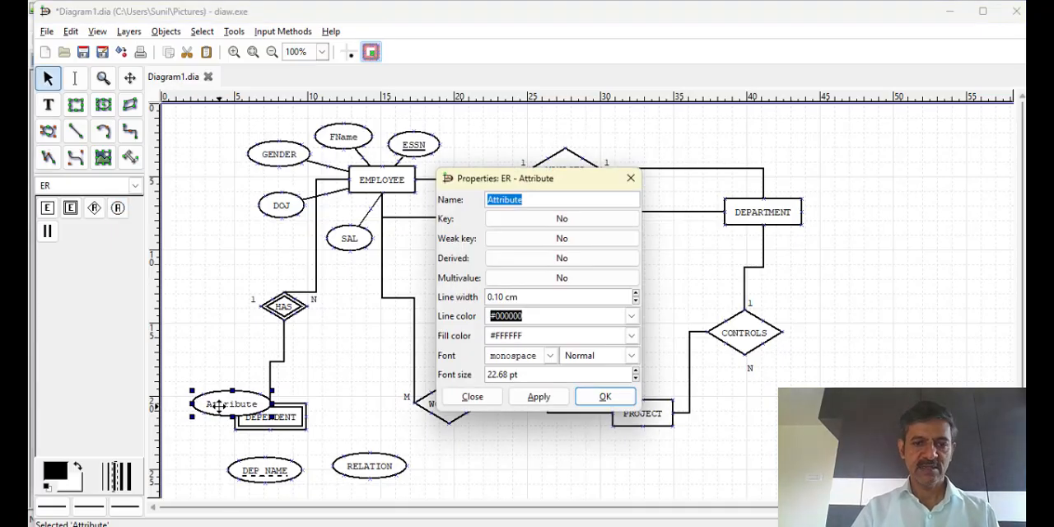
{"action": "type", "text": "DOB"}
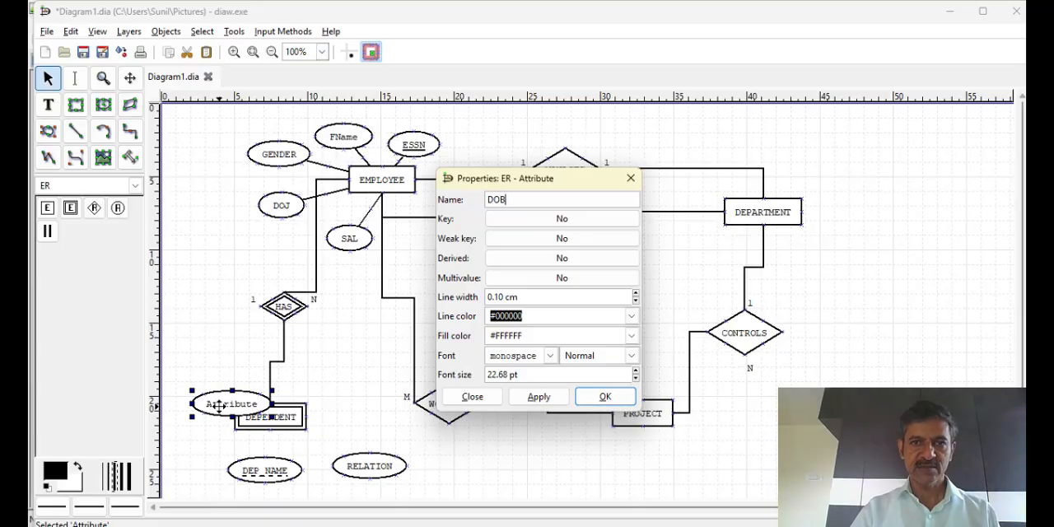
{"action": "left_click", "coordinate": [532, 400]}
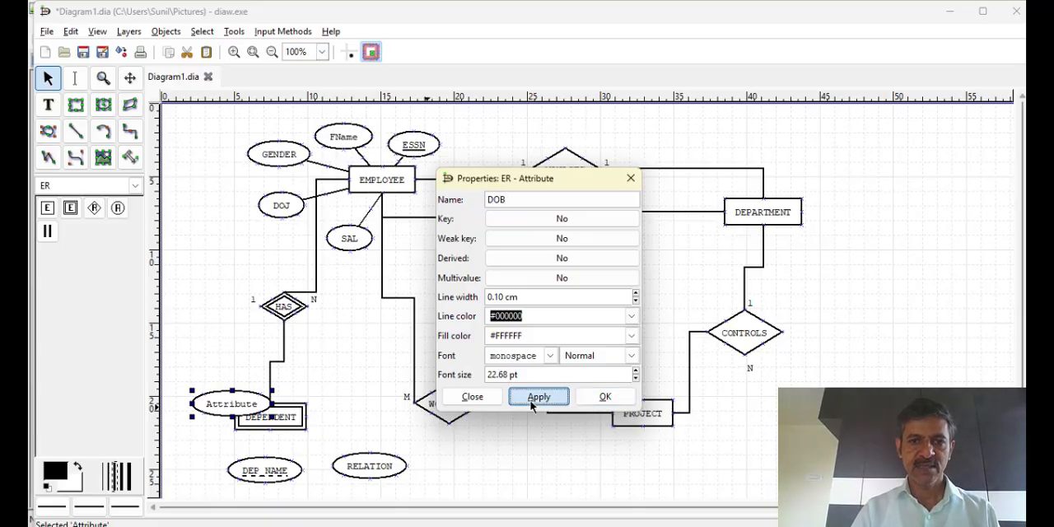
{"action": "left_click", "coordinate": [602, 398]}
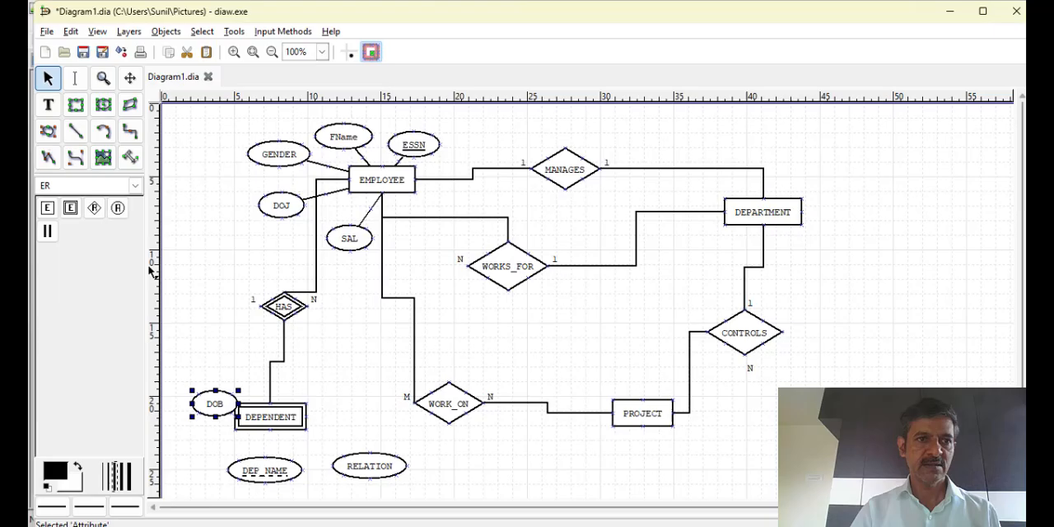
Add an ER attribute named ADDRESS to the right of DEPENDENT, above RELATION
{"action": "left_click", "coordinate": [119, 211]}
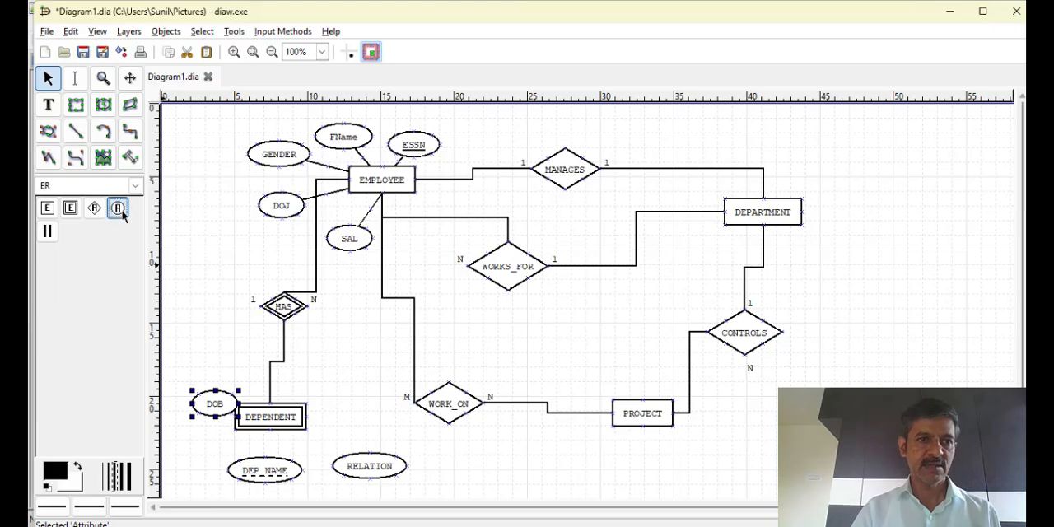
{"action": "left_click", "coordinate": [327, 393]}
{"action": "double_click", "coordinate": [362, 411]}
{"action": "type", "text": "ADDRESS"}
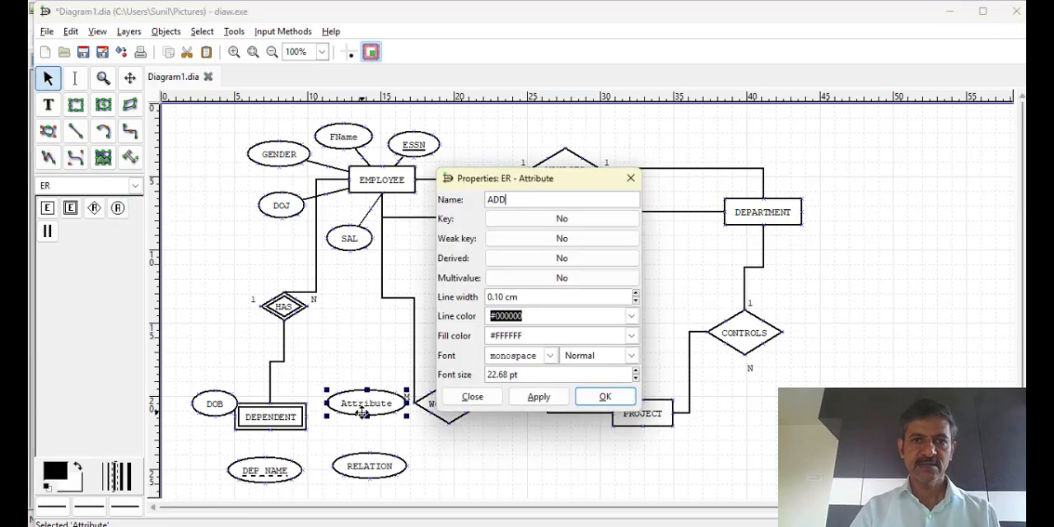
{"action": "left_click", "coordinate": [539, 397]}
{"action": "left_click", "coordinate": [607, 398]}
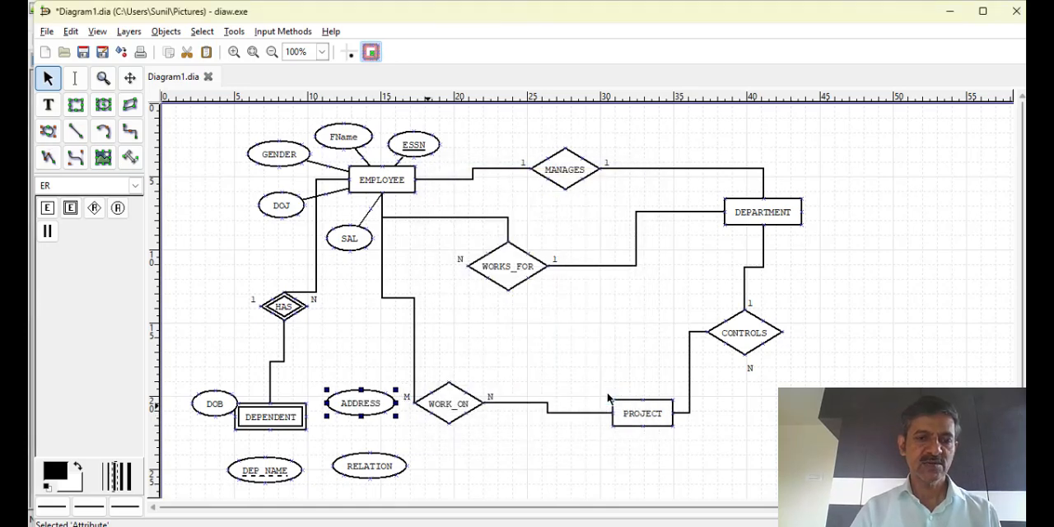
Reposition the DOB, DEP_NAME, RELATION and ADDRESS attributes so they sit spaced closely around DEPENDENT
{"action": "left_click_drag", "start_coordinate": [227, 407], "coordinate": [204, 427]}
{"action": "left_click_drag", "start_coordinate": [258, 474], "coordinate": [259, 465]}
{"action": "left_click_drag", "start_coordinate": [353, 466], "coordinate": [336, 443]}
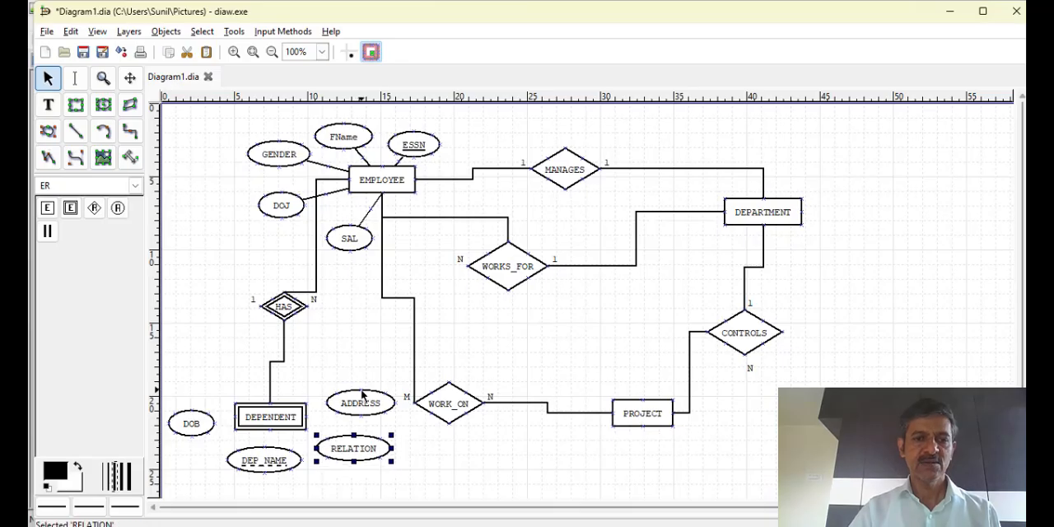
{"action": "left_click_drag", "start_coordinate": [362, 395], "coordinate": [360, 397]}
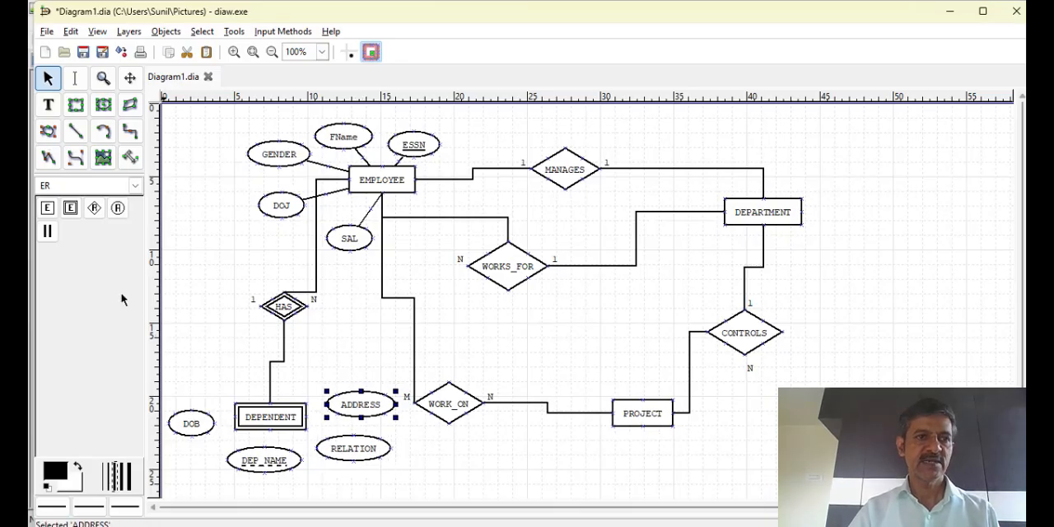
Connect the DOB, DEP_NAME, RELATION and ADDRESS attributes to DEPENDENT with straight lines
{"action": "left_click", "coordinate": [75, 131]}
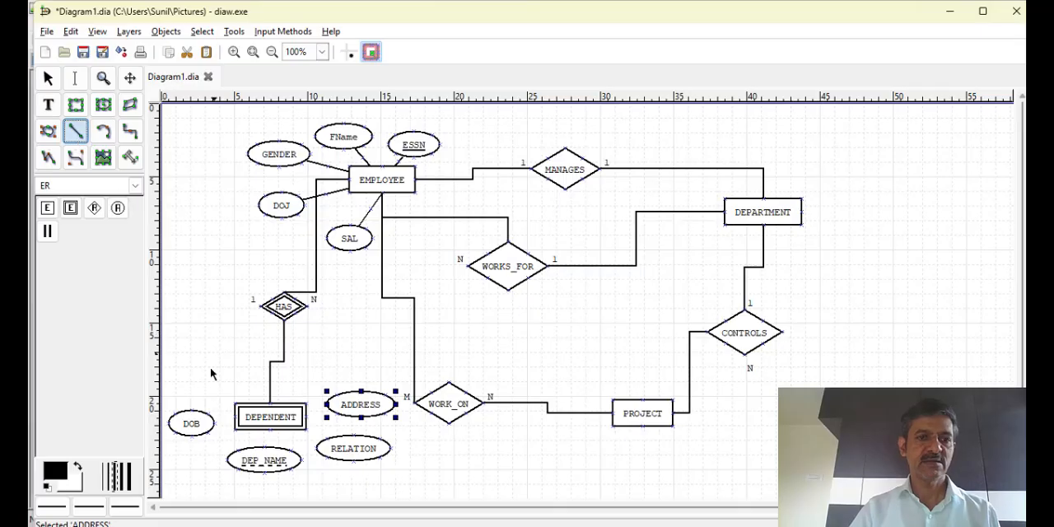
{"action": "left_click_drag", "start_coordinate": [207, 422], "coordinate": [236, 420]}
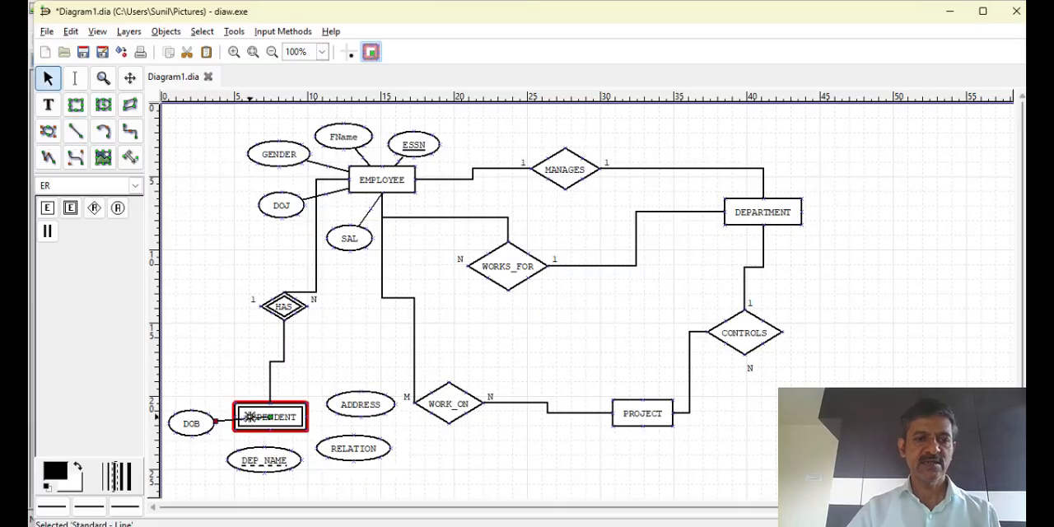
{"action": "left_click", "coordinate": [75, 131]}
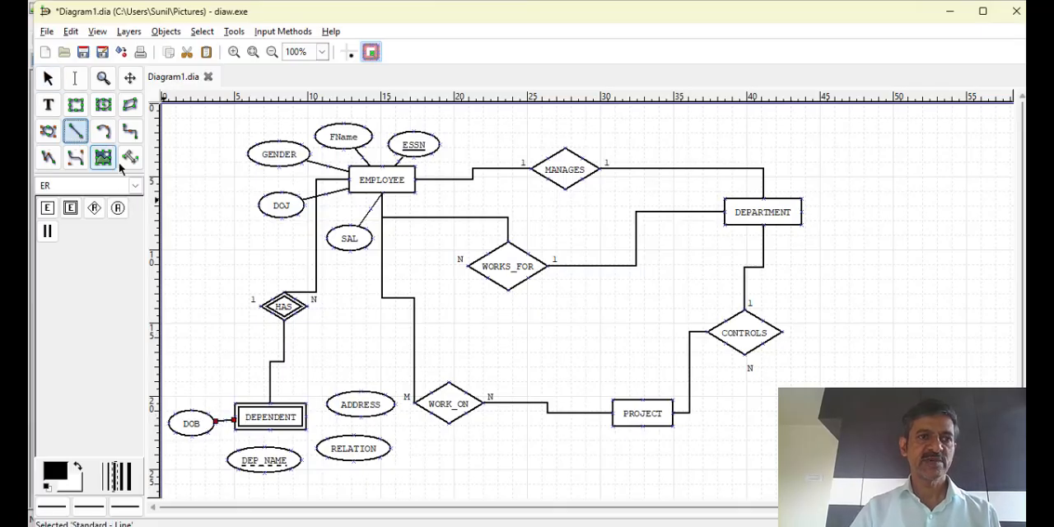
{"action": "left_click_drag", "start_coordinate": [279, 417], "coordinate": [265, 453]}
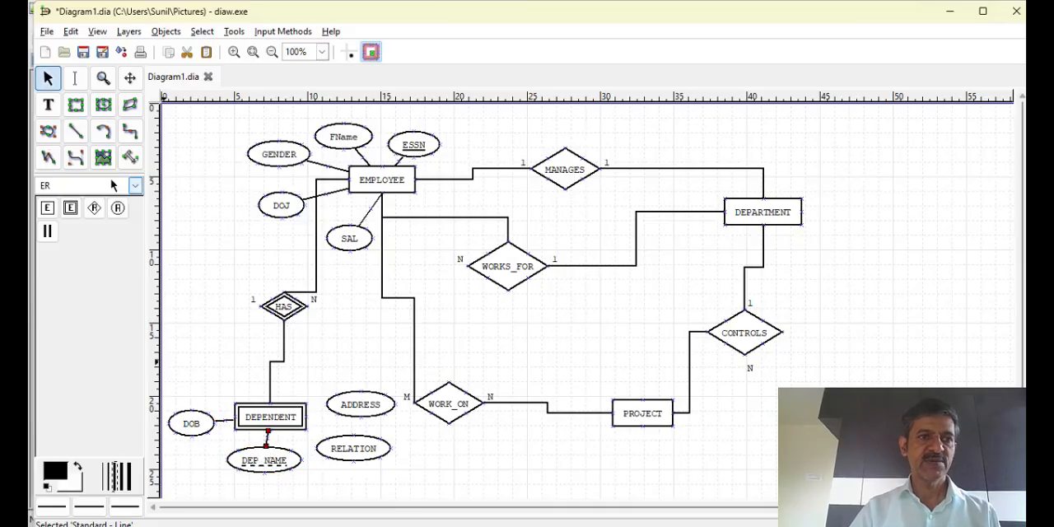
{"action": "left_click", "coordinate": [75, 131]}
{"action": "left_click_drag", "start_coordinate": [291, 416], "coordinate": [351, 439]}
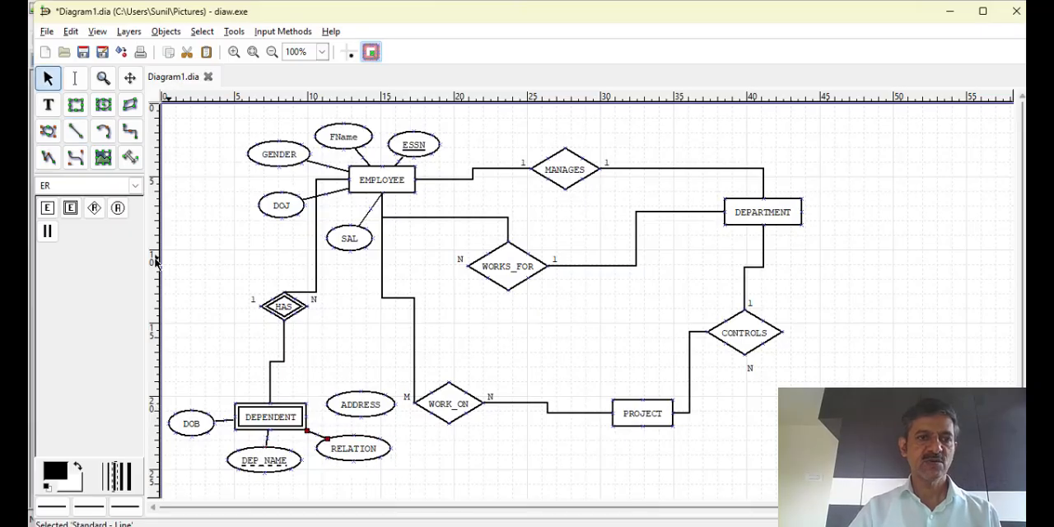
{"action": "left_click", "coordinate": [75, 131]}
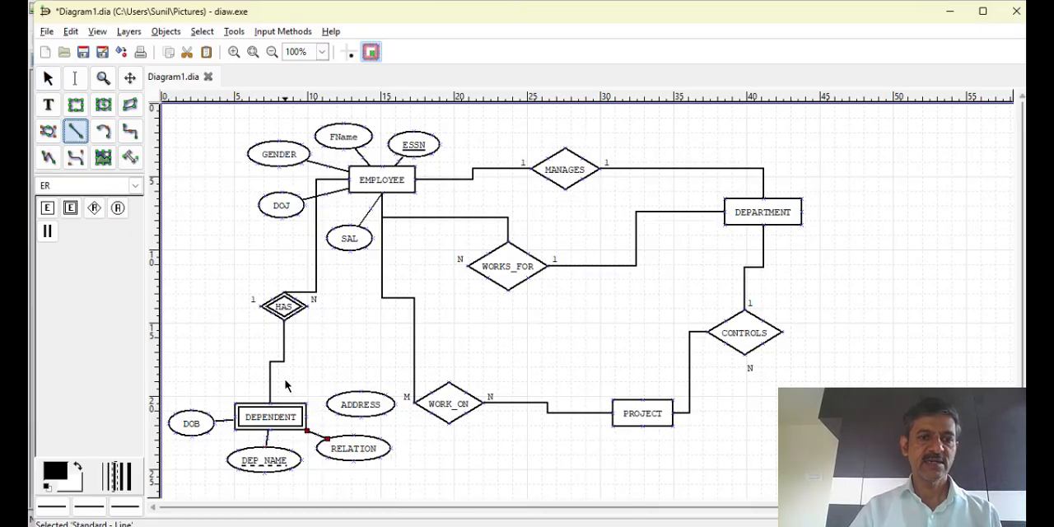
{"action": "left_click_drag", "start_coordinate": [297, 414], "coordinate": [349, 404]}
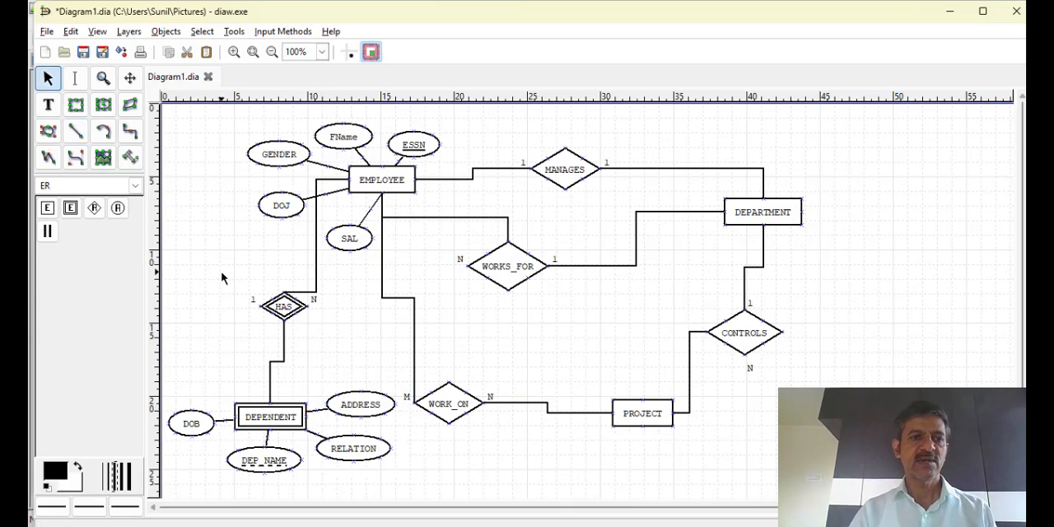
Add an ER attribute named DNum at the upper right of DEPARTMENT and mark it as a key
{"action": "left_click", "coordinate": [117, 208]}
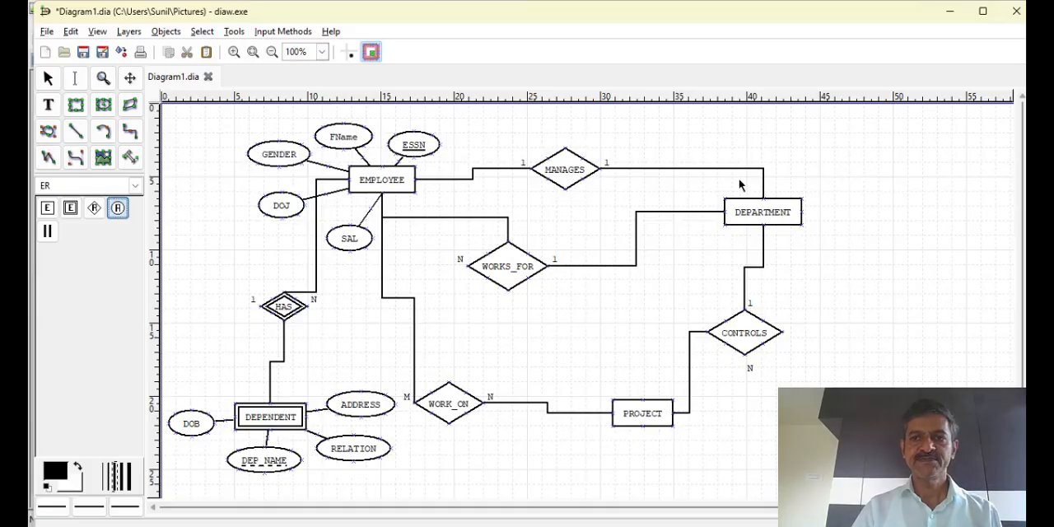
{"action": "left_click_drag", "start_coordinate": [817, 166], "coordinate": [784, 171]}
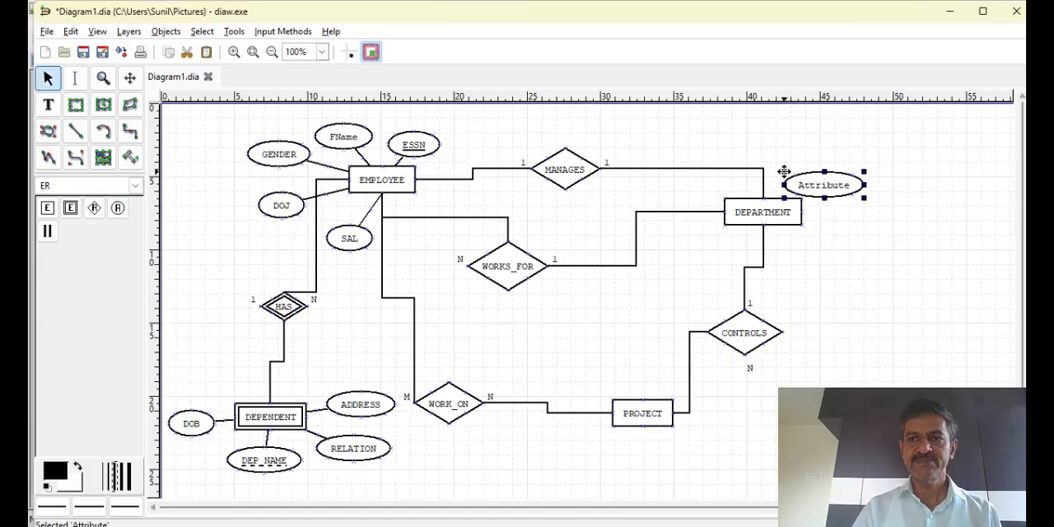
{"action": "double_click", "coordinate": [811, 182]}
{"action": "type", "text": "DNum"}
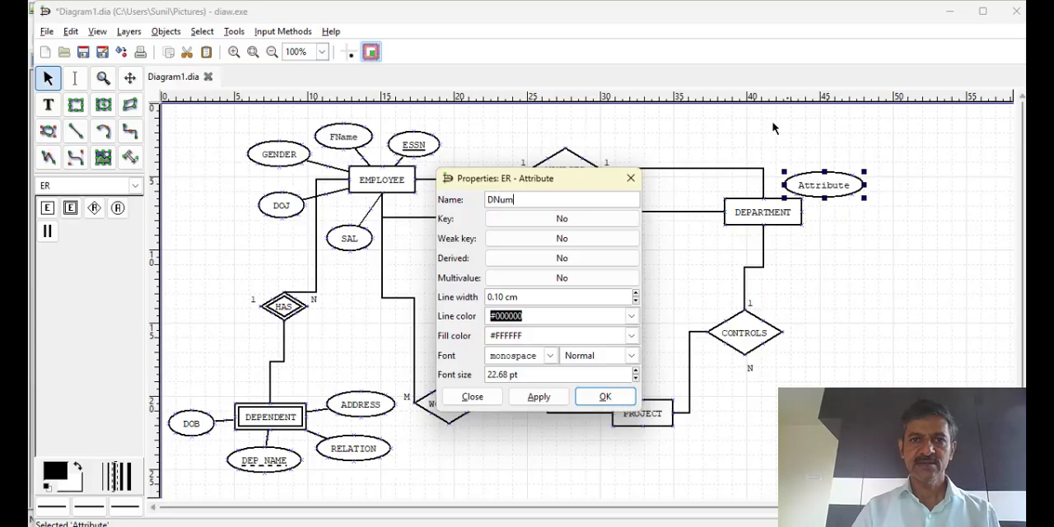
{"action": "left_click", "coordinate": [526, 220]}
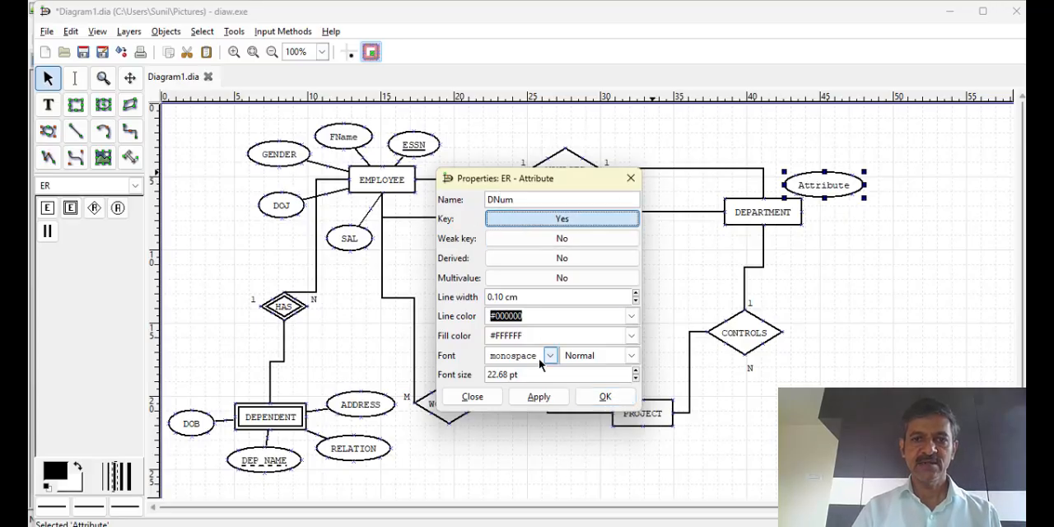
{"action": "left_click", "coordinate": [540, 400]}
{"action": "left_click", "coordinate": [605, 397]}
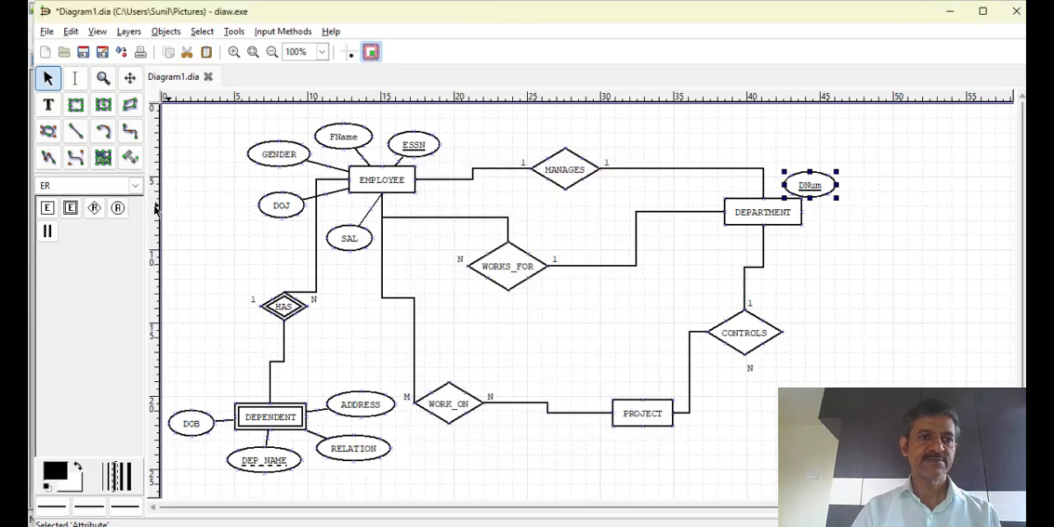
Add ER attributes Dname to the right of DEPARTMENT and Dloc below Dname, marking Dloc as multivalued
{"action": "left_click", "coordinate": [117, 207]}
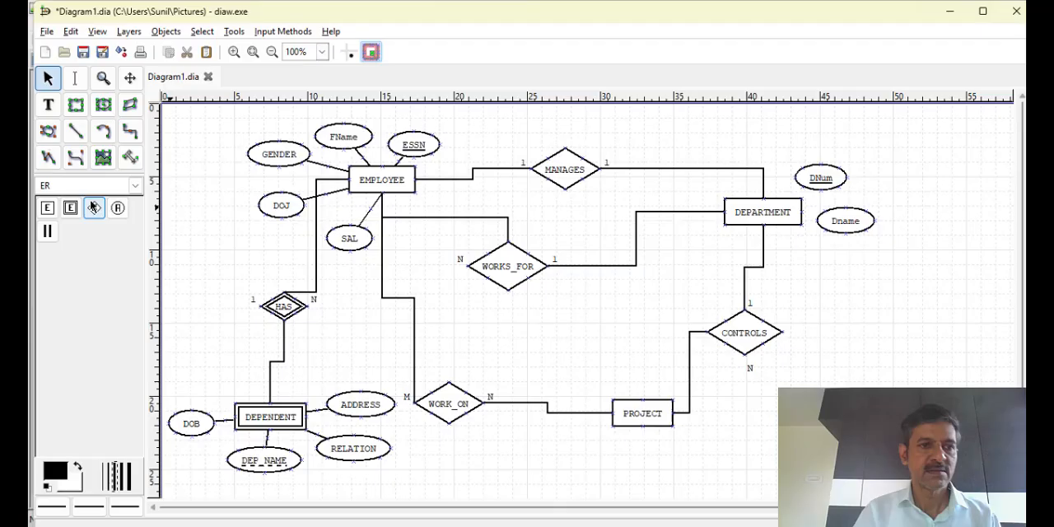
{"action": "left_click", "coordinate": [118, 207]}
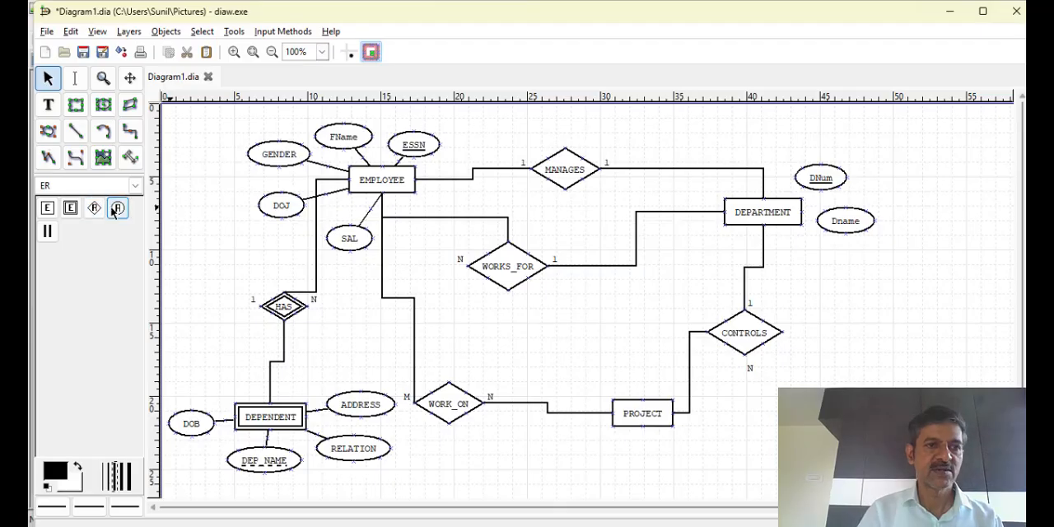
{"action": "left_click", "coordinate": [786, 251]}
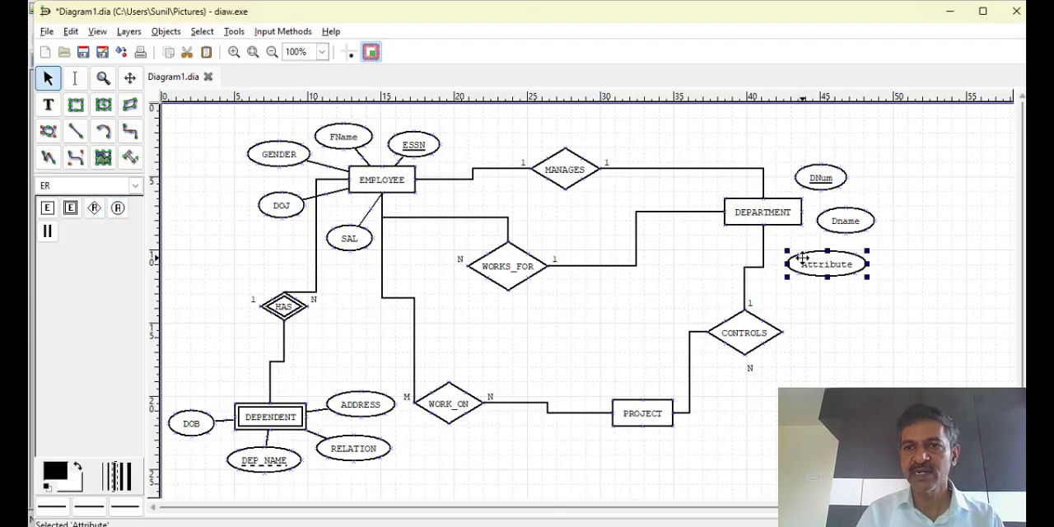
{"action": "double_click", "coordinate": [803, 262]}
{"action": "type", "text": "Dloc"}
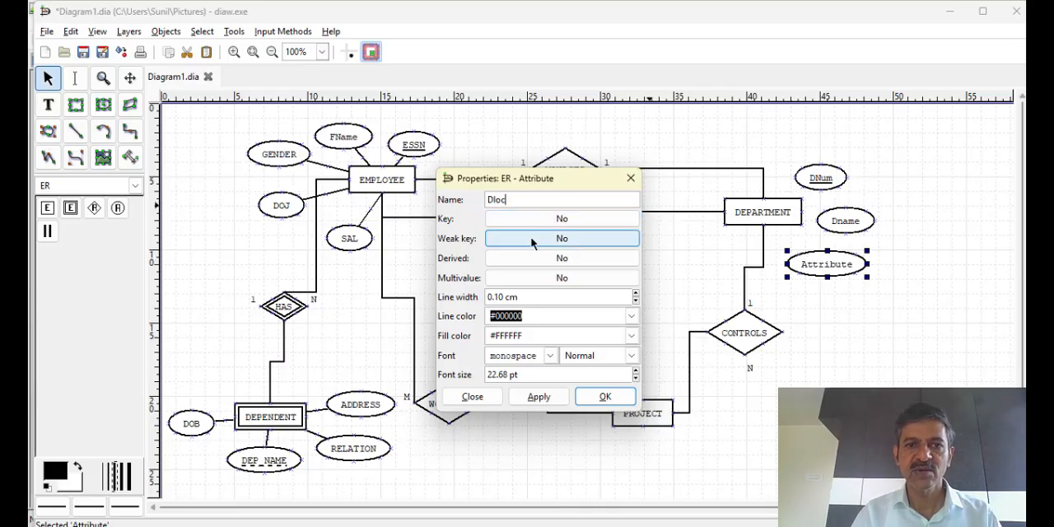
{"action": "left_click", "coordinate": [525, 278]}
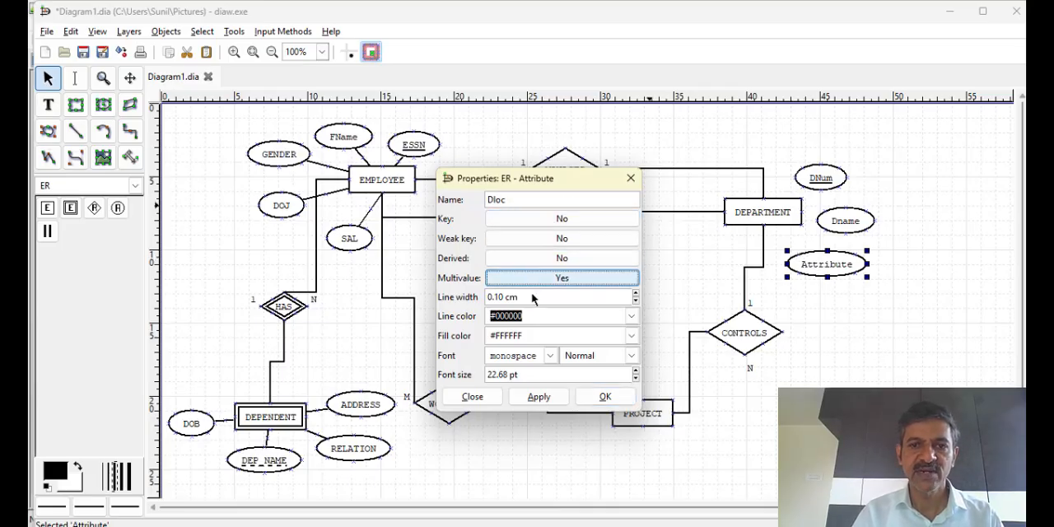
{"action": "left_click", "coordinate": [605, 397]}
Add an ER attribute named Budget to the lower left of DEPARTMENT
{"action": "left_click", "coordinate": [118, 209]}
{"action": "left_click", "coordinate": [690, 248]}
{"action": "double_click", "coordinate": [712, 261]}
{"action": "type", "text": "Budget"}
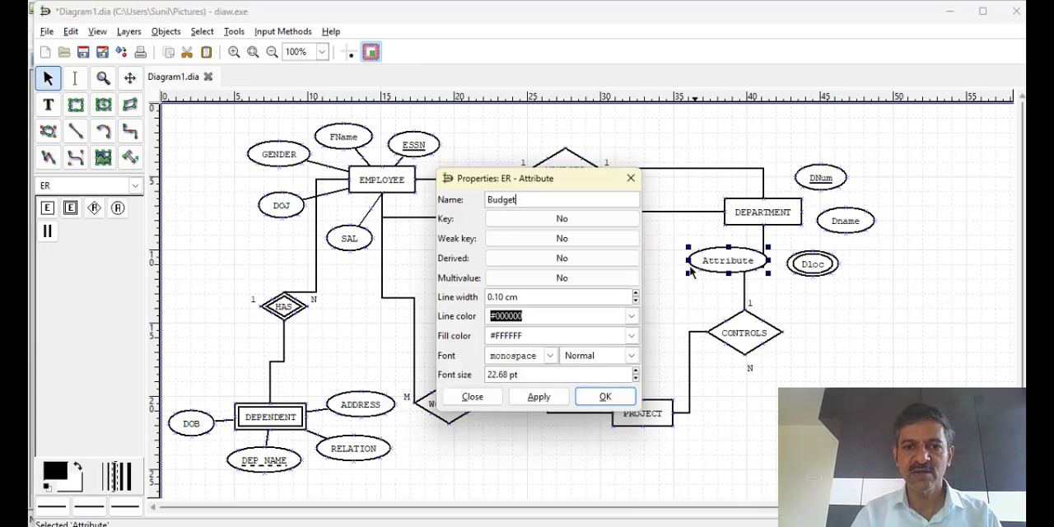
{"action": "left_click", "coordinate": [538, 397]}
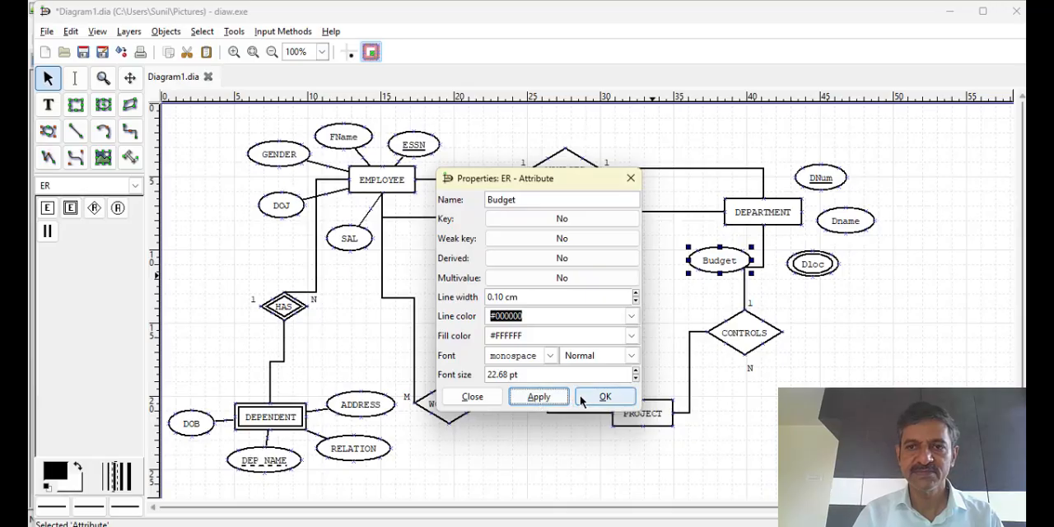
Name the new ER attribute below PROJECT Pnum and mark it as a key
{"action": "type", "text": "um"}
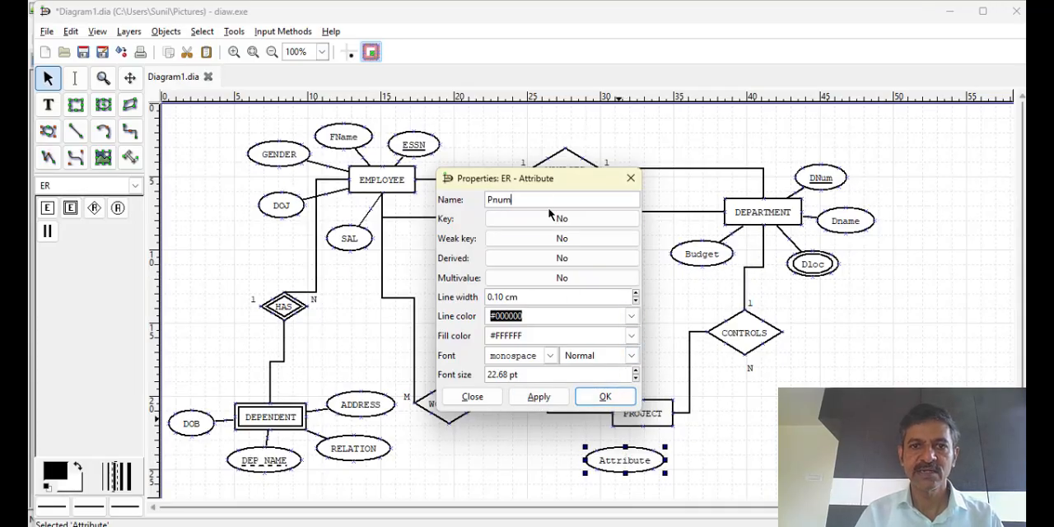
{"action": "left_click", "coordinate": [605, 397]}
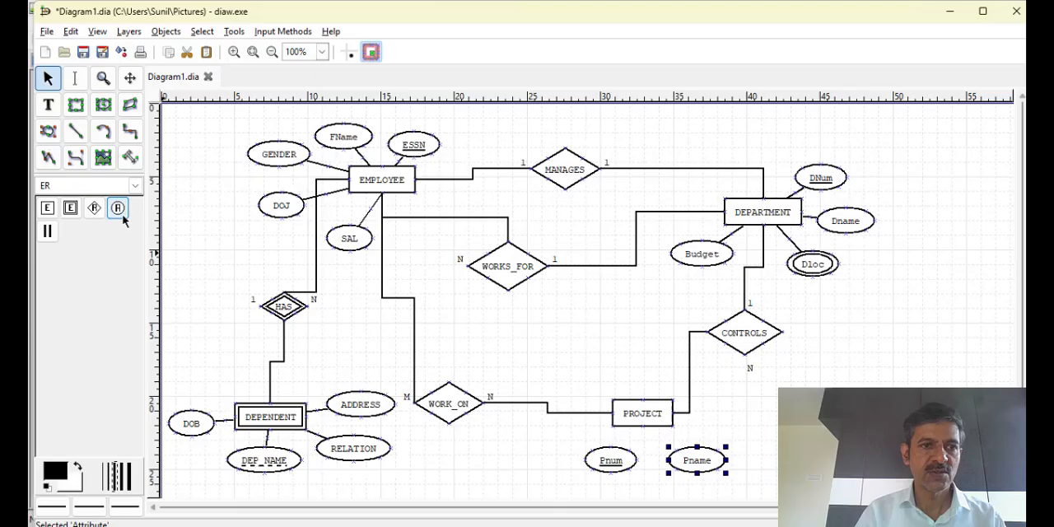
Add ER attributes Pname below PROJECT and Ploc to the right of PROJECT, marking Ploc as multivalued
{"action": "left_click", "coordinate": [118, 207]}
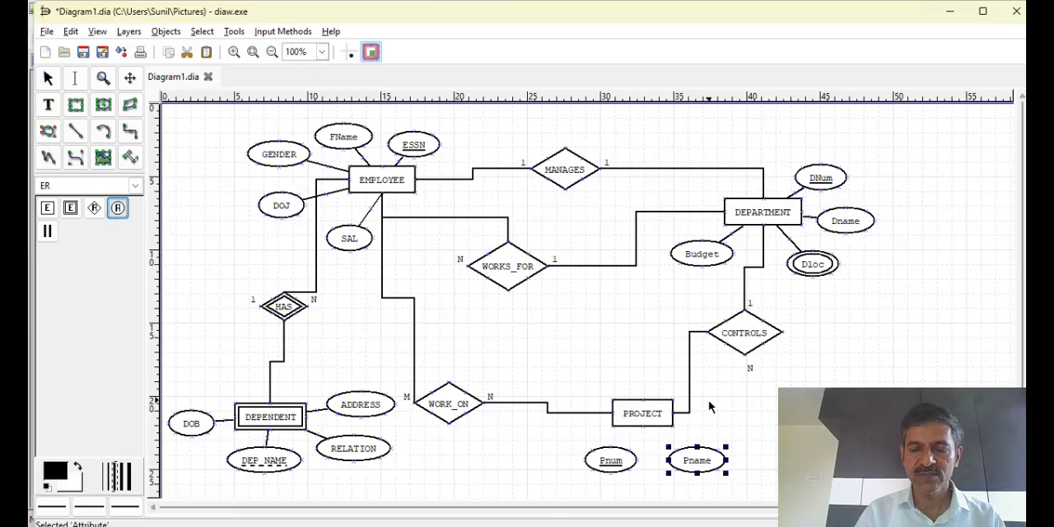
{"action": "left_click", "coordinate": [707, 403]}
{"action": "double_click", "coordinate": [752, 425]}
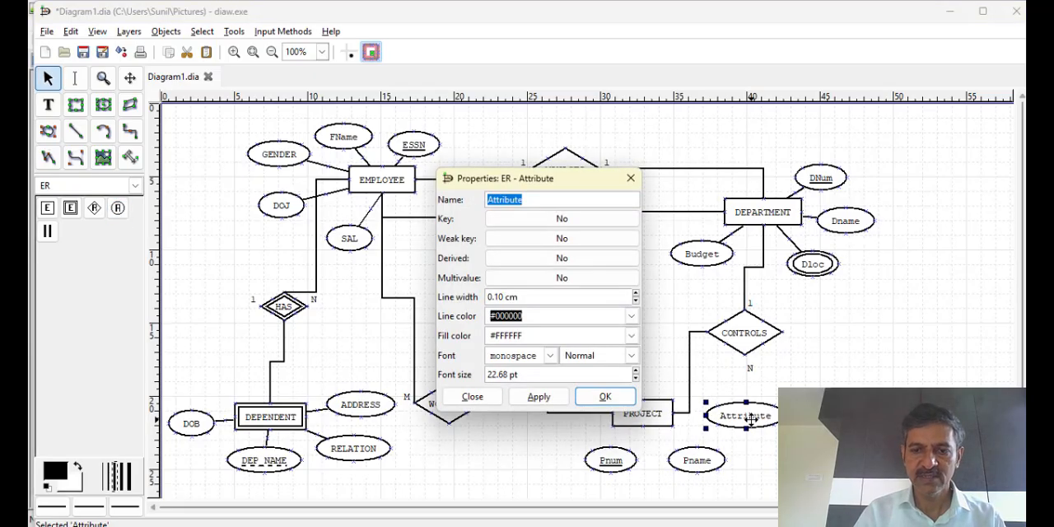
{"action": "type", "text": "P"}
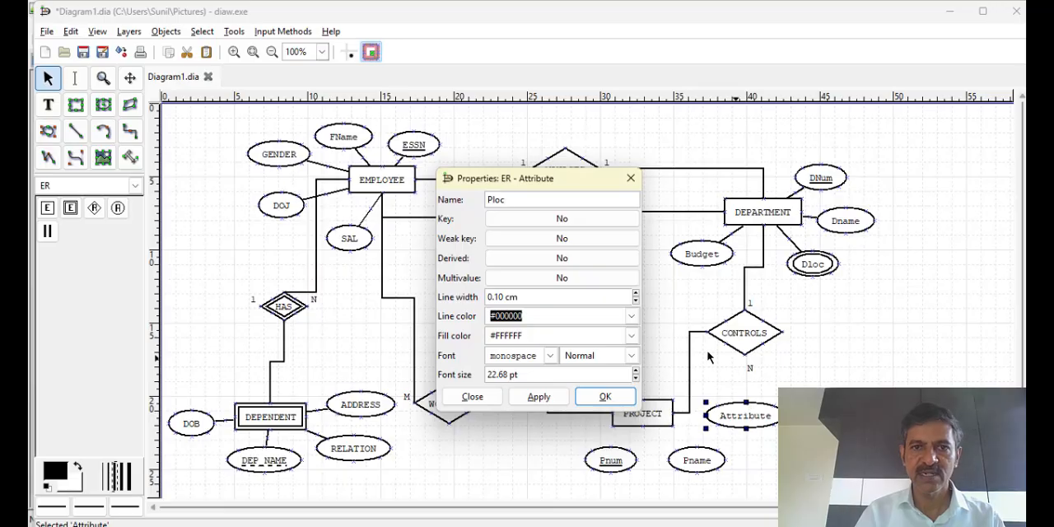
{"action": "type", "text": "loc"}
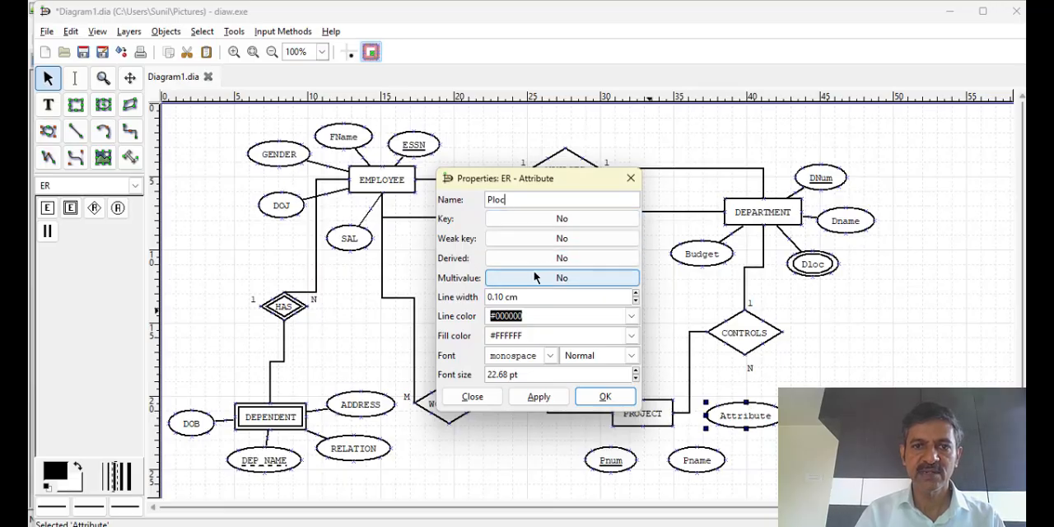
{"action": "left_click", "coordinate": [560, 277]}
{"action": "left_click", "coordinate": [605, 396]}
Add an ER attribute named Hours to the upper right of the WORK_ON relationship
{"action": "left_click", "coordinate": [494, 363]}
{"action": "double_click", "coordinate": [496, 363]}
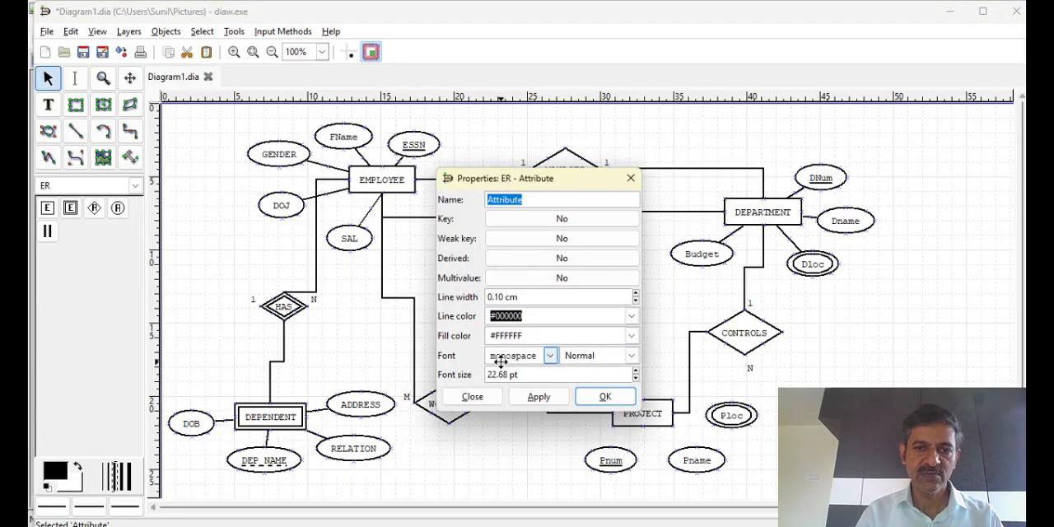
{"action": "type", "text": "Hours"}
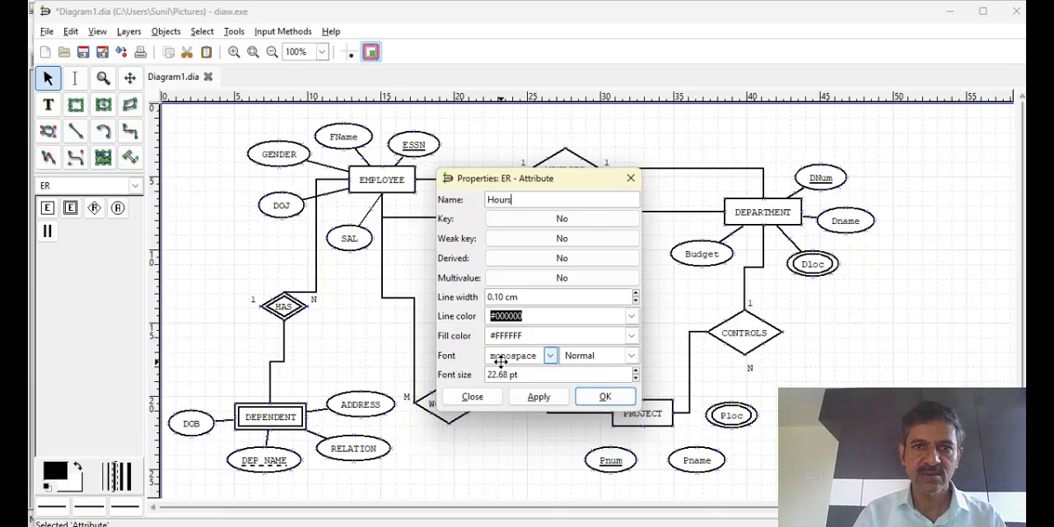
{"action": "left_click", "coordinate": [537, 397]}
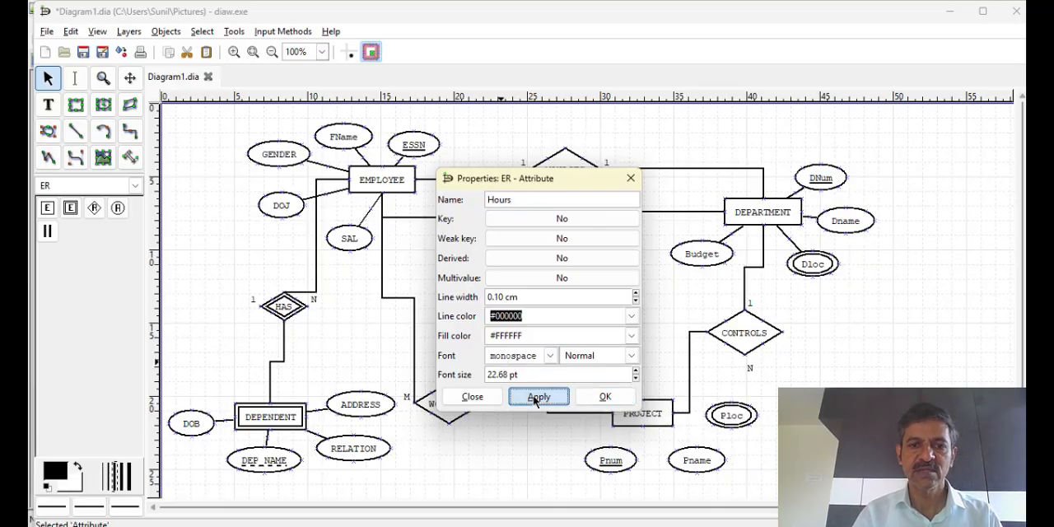
{"action": "left_click", "coordinate": [606, 396]}
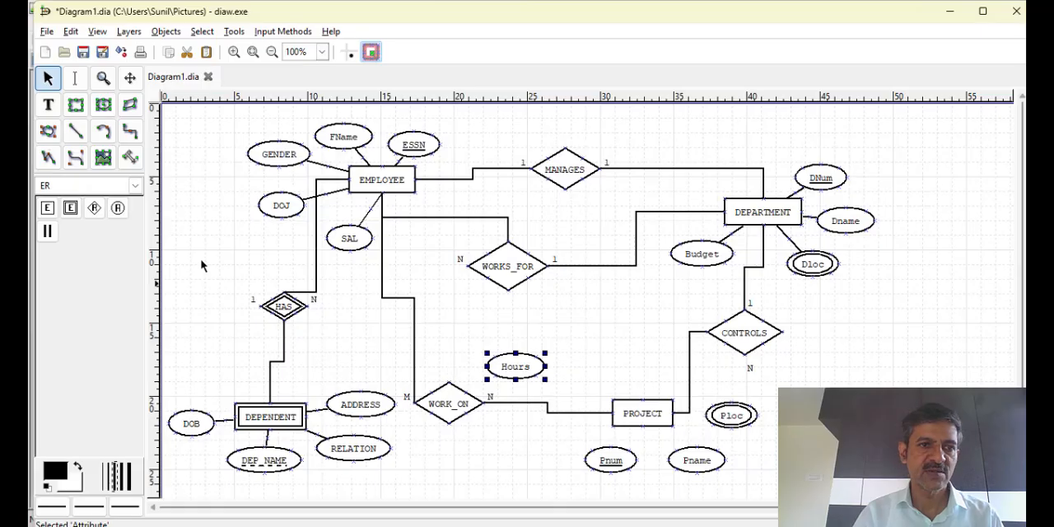
Connect the Hours attribute to the top corner of the WORK_ON diamond with a straight line
{"action": "left_click", "coordinate": [75, 131]}
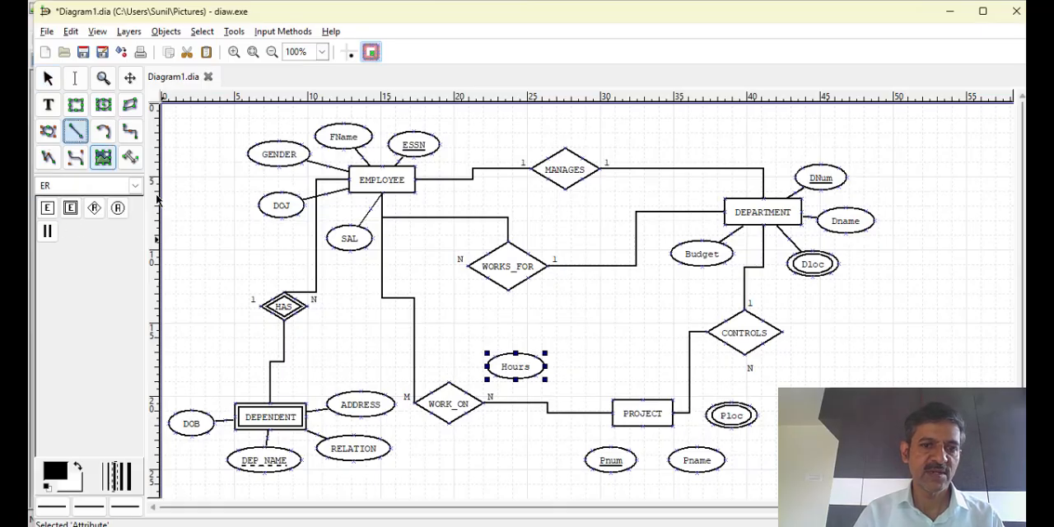
{"action": "left_click_drag", "start_coordinate": [482, 385], "coordinate": [497, 377]}
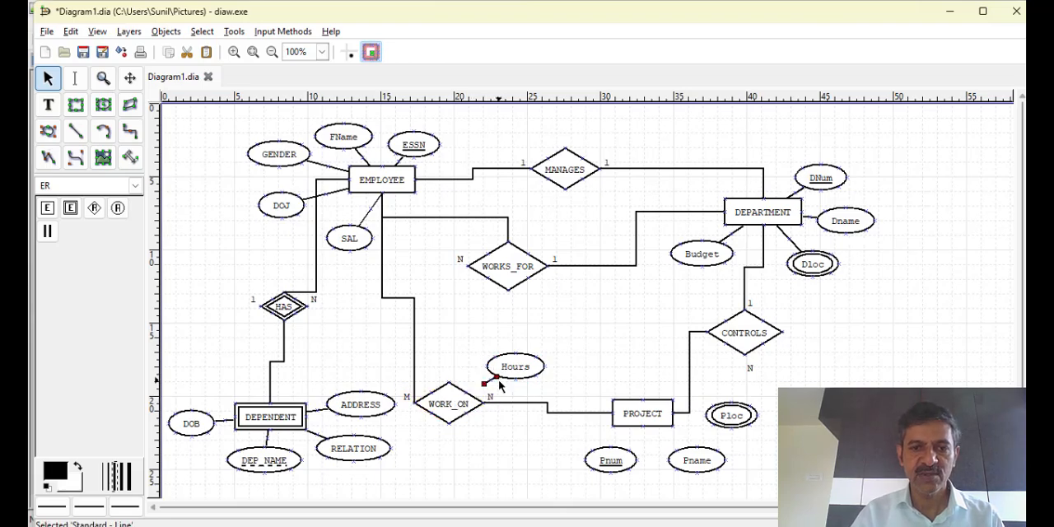
{"action": "left_click_drag", "start_coordinate": [485, 385], "coordinate": [450, 383]}
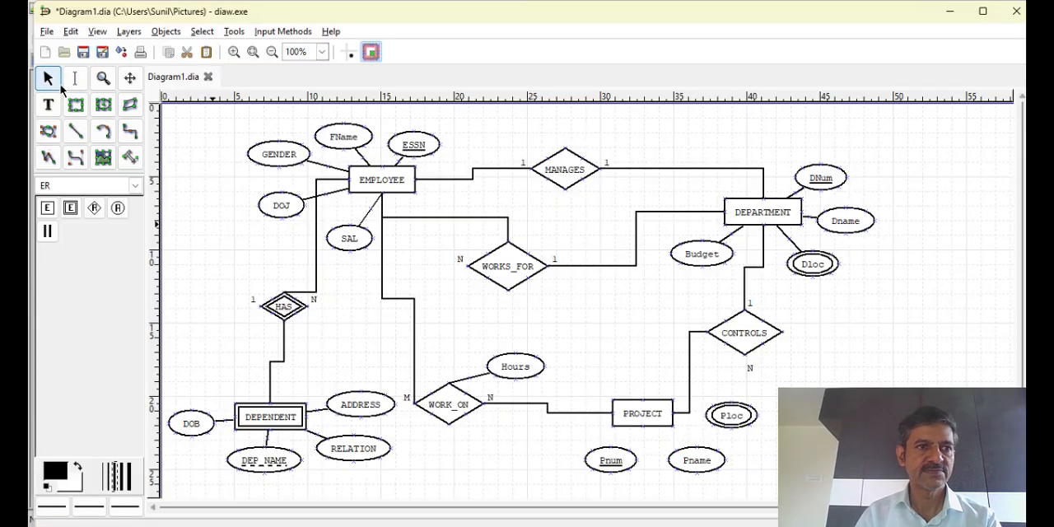
Connect the Pnum, Pname and Ploc attributes to the PROJECT entity with straight lines
{"action": "left_click", "coordinate": [74, 132]}
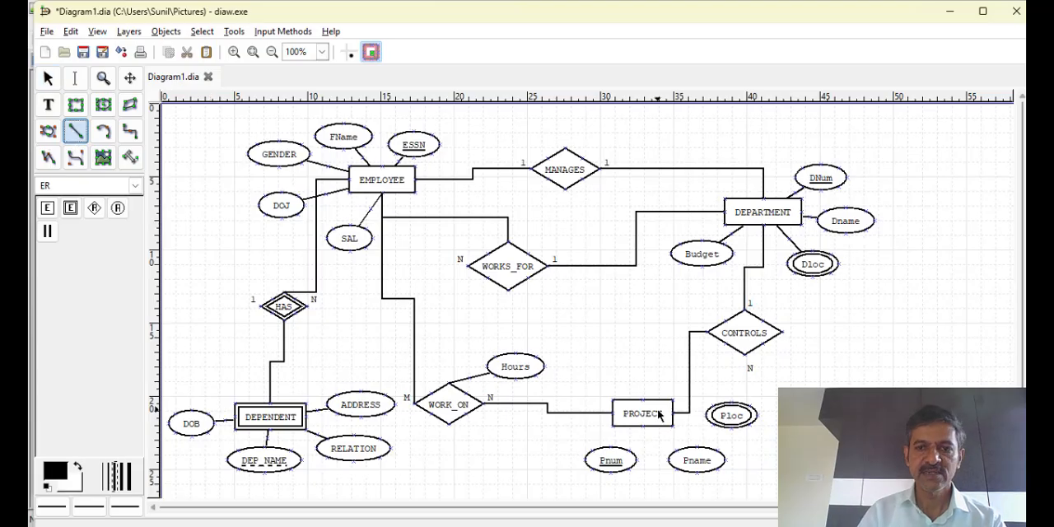
{"action": "left_click_drag", "start_coordinate": [639, 420], "coordinate": [611, 455]}
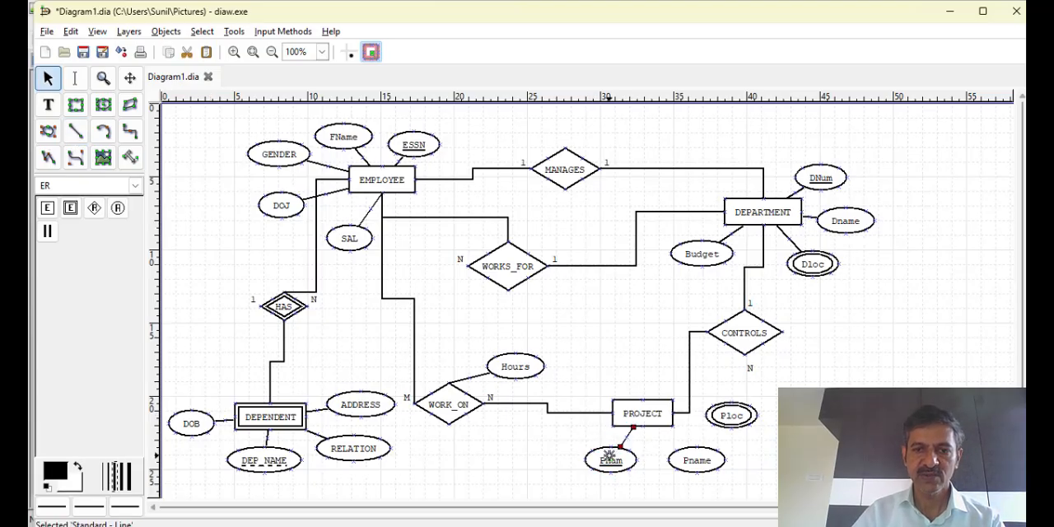
{"action": "left_click", "coordinate": [75, 132]}
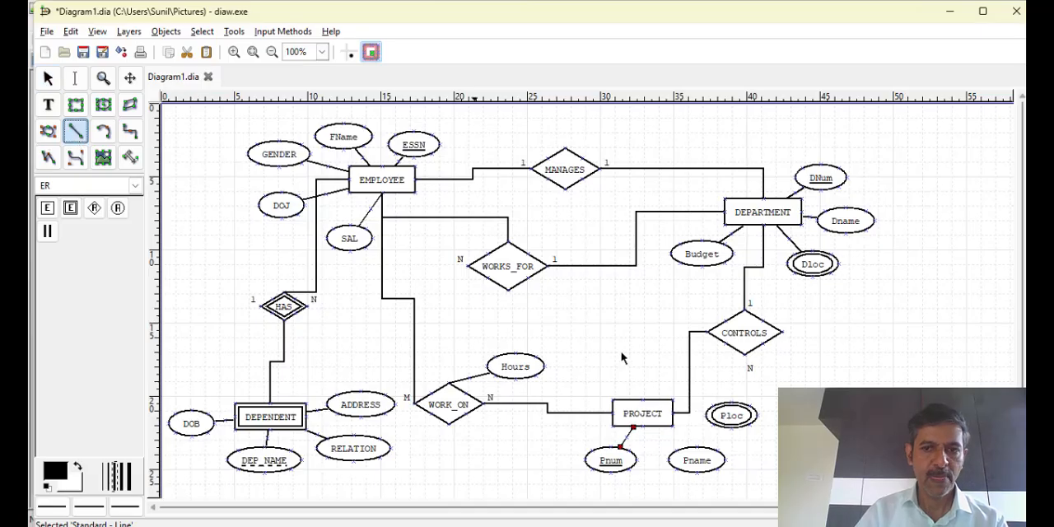
{"action": "left_click_drag", "start_coordinate": [659, 426], "coordinate": [690, 454]}
{"action": "left_click", "coordinate": [75, 132]}
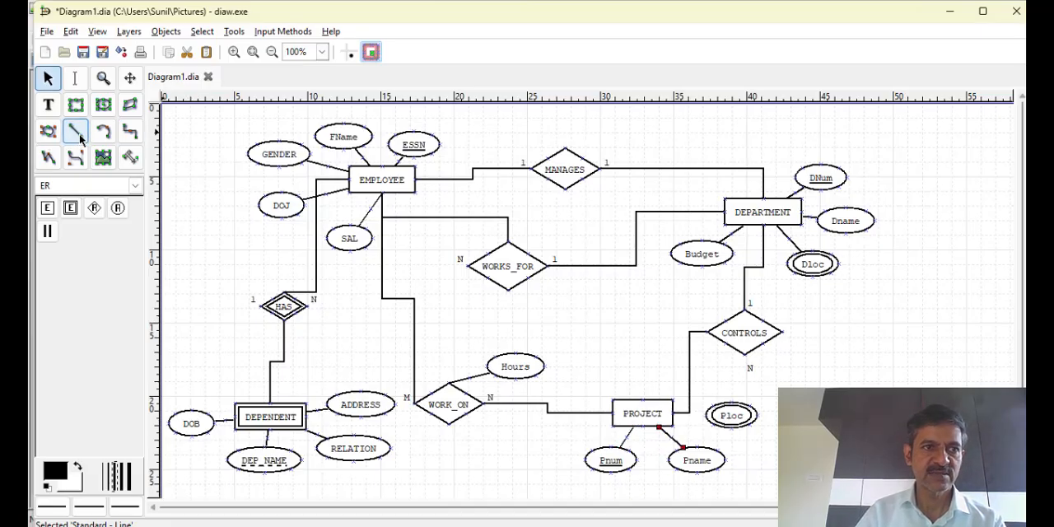
{"action": "left_click_drag", "start_coordinate": [674, 414], "coordinate": [706, 415]}
Add an ER attribute named AGE to the upper left of DEPENDENT and mark it as derived
{"action": "left_click", "coordinate": [118, 210]}
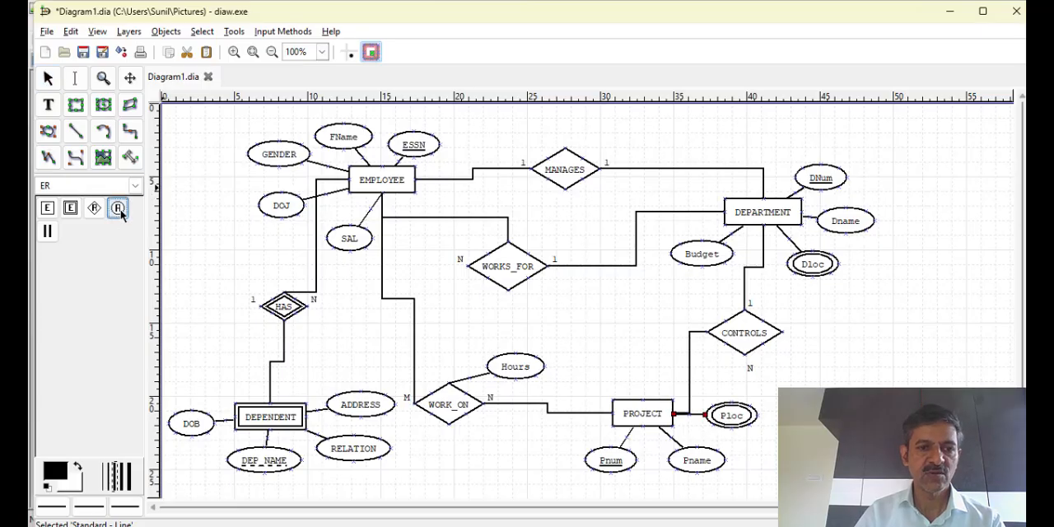
{"action": "left_click", "coordinate": [191, 366]}
{"action": "double_click", "coordinate": [212, 373]}
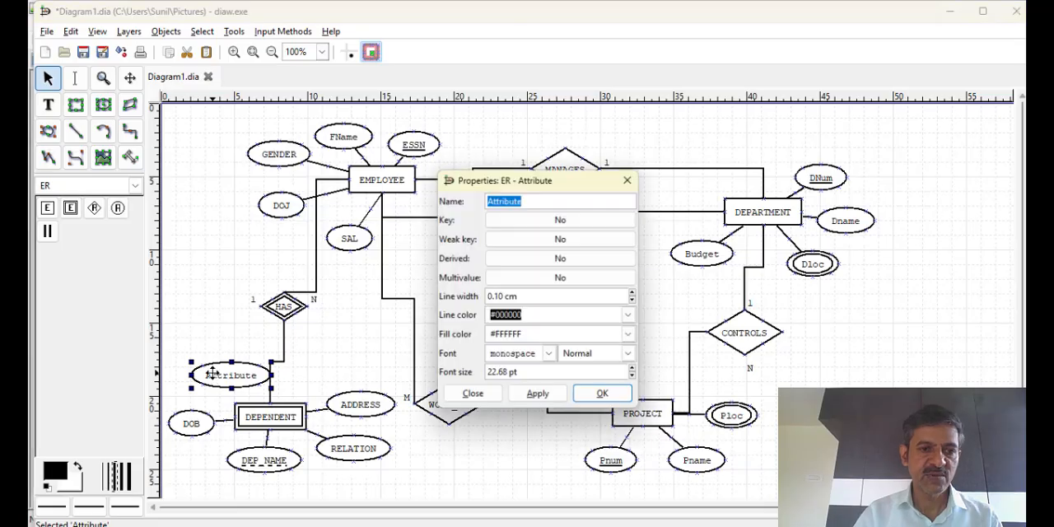
{"action": "left_click", "coordinate": [212, 376]}
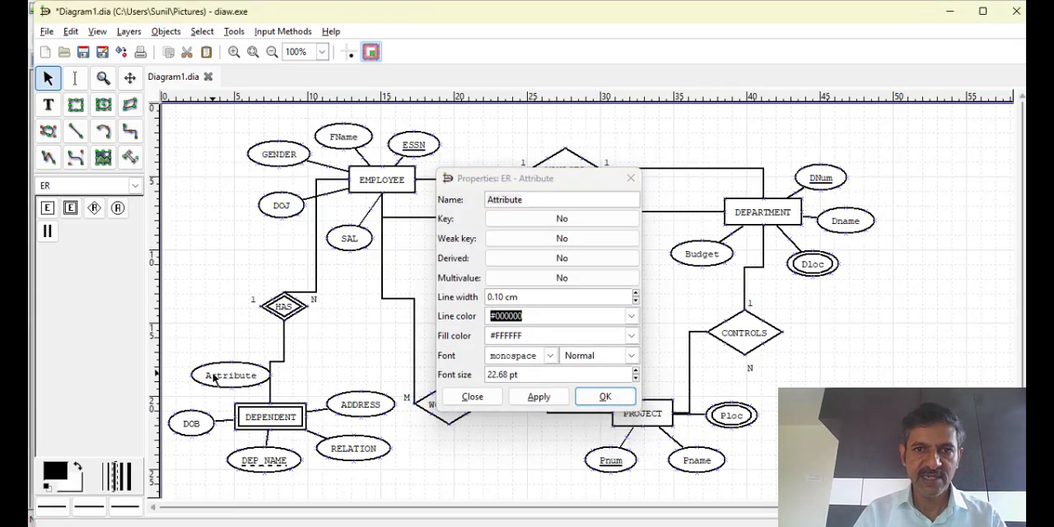
{"action": "left_click", "coordinate": [534, 202]}
{"action": "key", "text": "BackSpace"}
{"action": "key", "text": "BackSpace"}
{"action": "key", "text": "BackSpace"}
{"action": "key", "text": "BackSpace"}
{"action": "key", "text": "BackSpace"}
{"action": "key", "text": "BackSpace"}
{"action": "key", "text": "BackSpace"}
{"action": "key", "text": "BackSpace"}
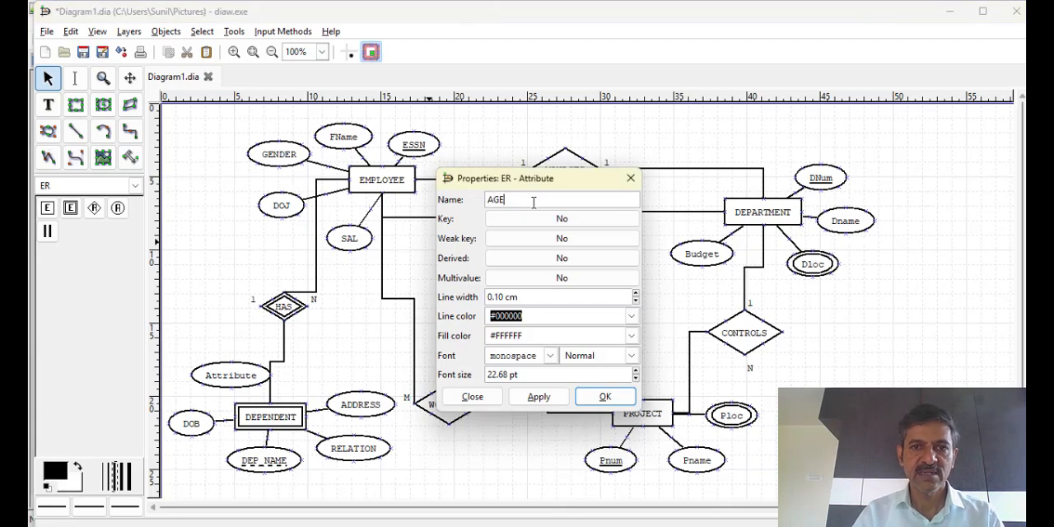
{"action": "left_click", "coordinate": [531, 256]}
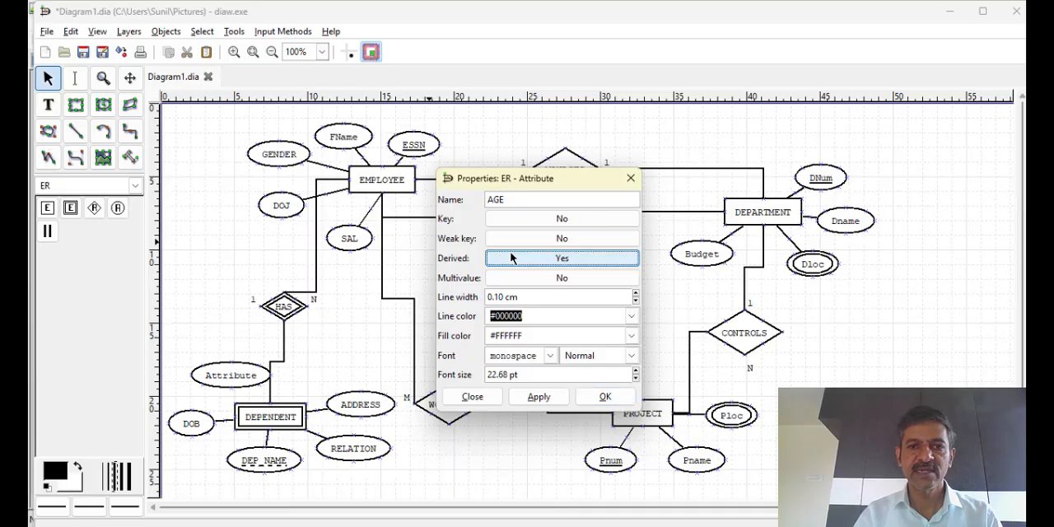
{"action": "left_click", "coordinate": [540, 398]}
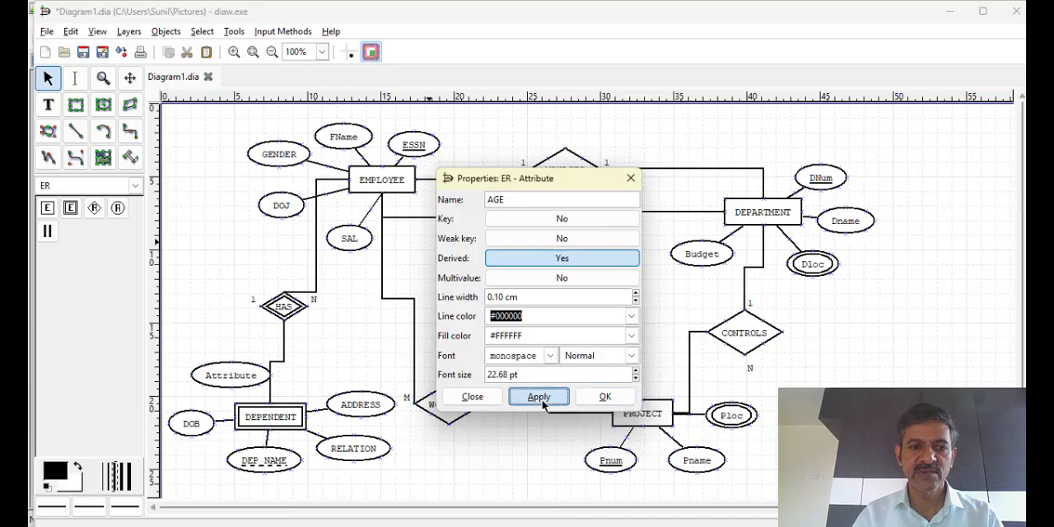
{"action": "left_click", "coordinate": [606, 397]}
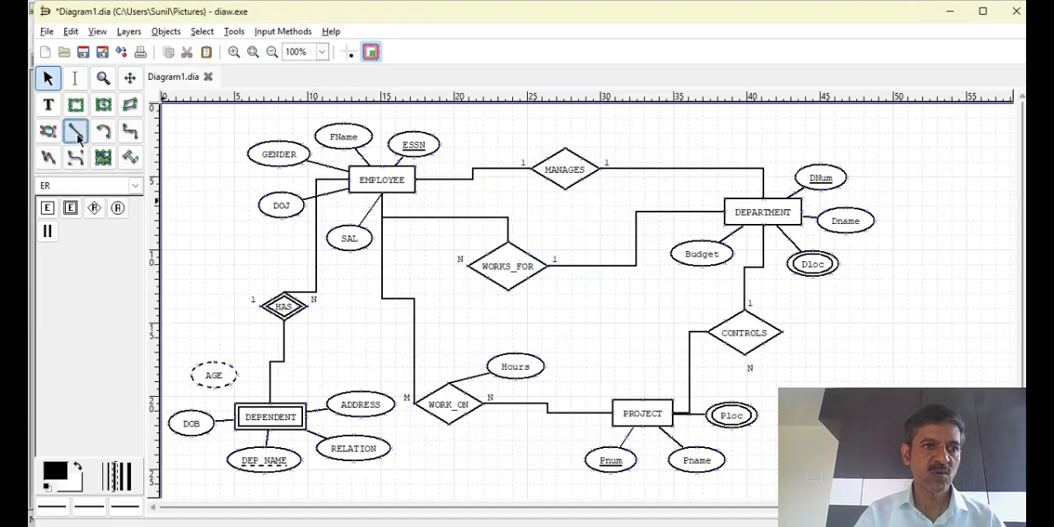
Connect the AGE attribute to the DEPENDENT entity with a straight line
{"action": "left_click", "coordinate": [75, 131]}
{"action": "left_click_drag", "start_coordinate": [230, 384], "coordinate": [262, 418]}
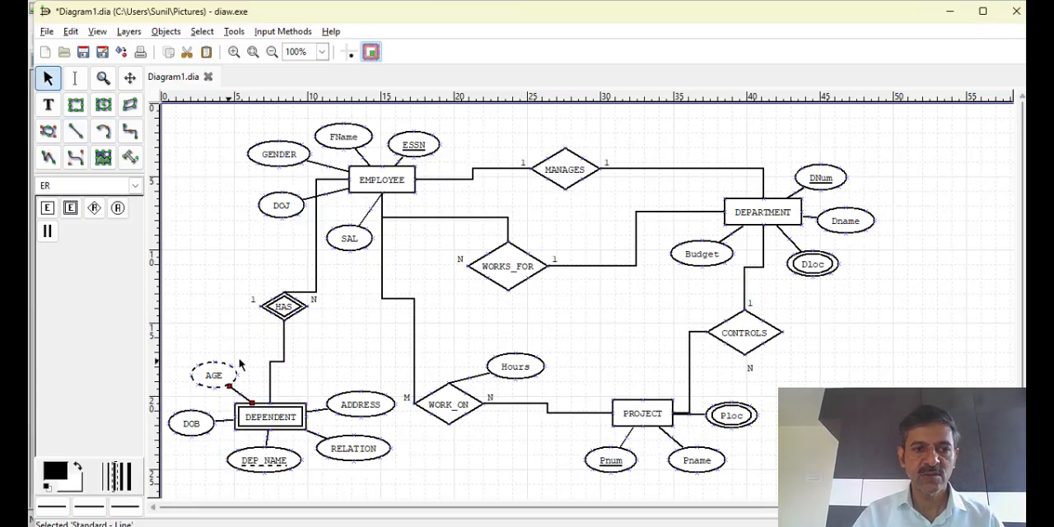
{"action": "left_click", "coordinate": [486, 329]}
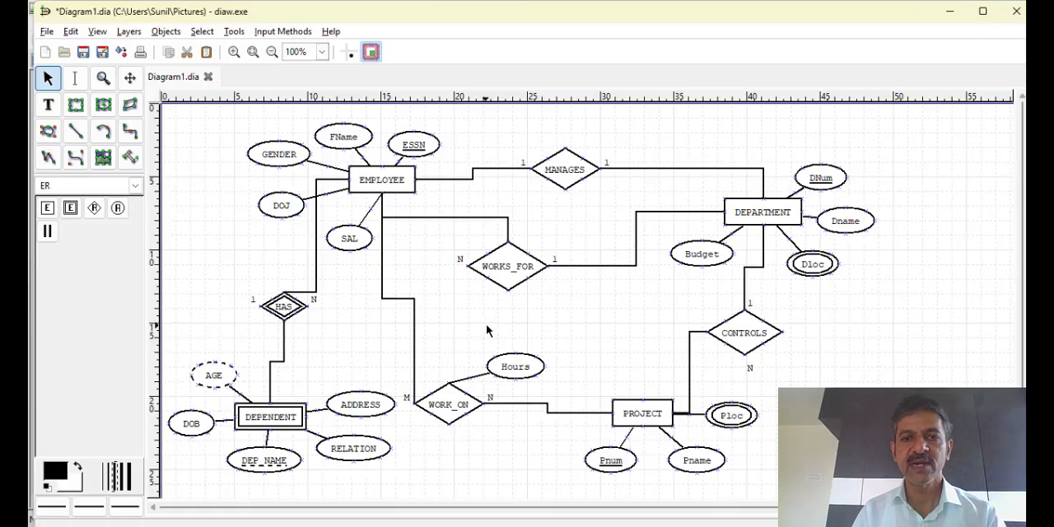
Reroute the EMPLOYEE to WORKS_FOR participation line so it runs from EMPLOYEE's right side to the left corner of the WORKS_FOR diamond
{"action": "left_click", "coordinate": [508, 239]}
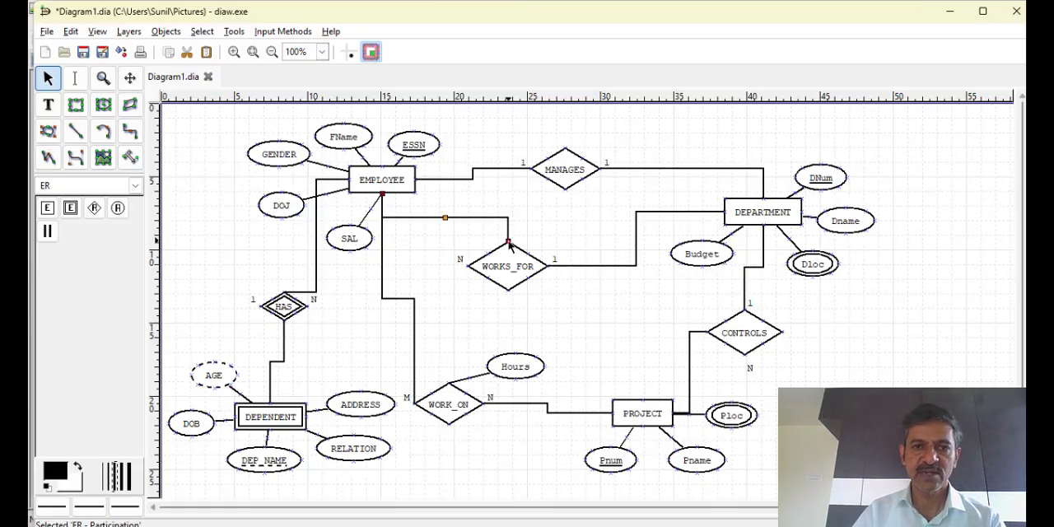
{"action": "left_click_drag", "start_coordinate": [510, 240], "coordinate": [467, 265]}
{"action": "left_click", "coordinate": [500, 231]}
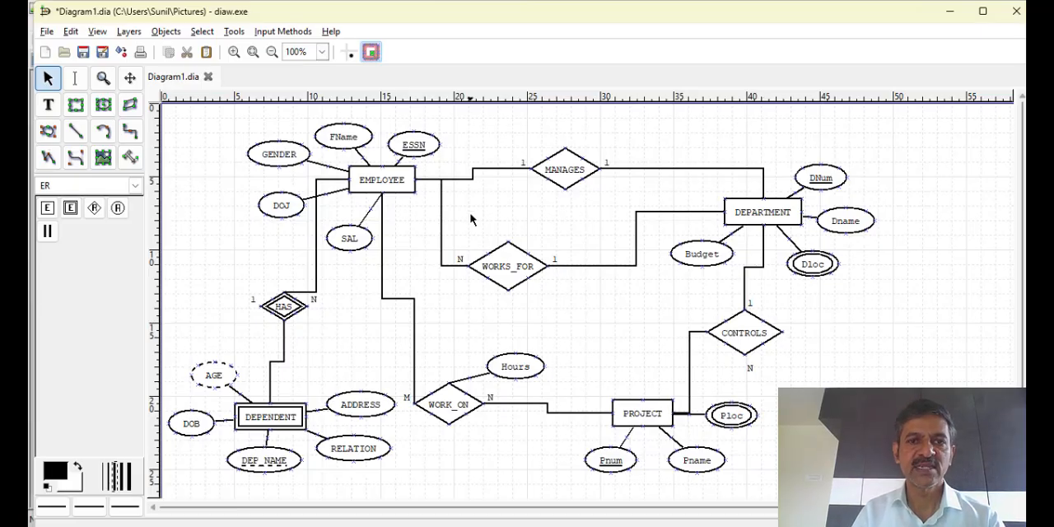
Set the participation line between MANAGES and DEPARTMENT to total participation
{"action": "double_click", "coordinate": [674, 172]}
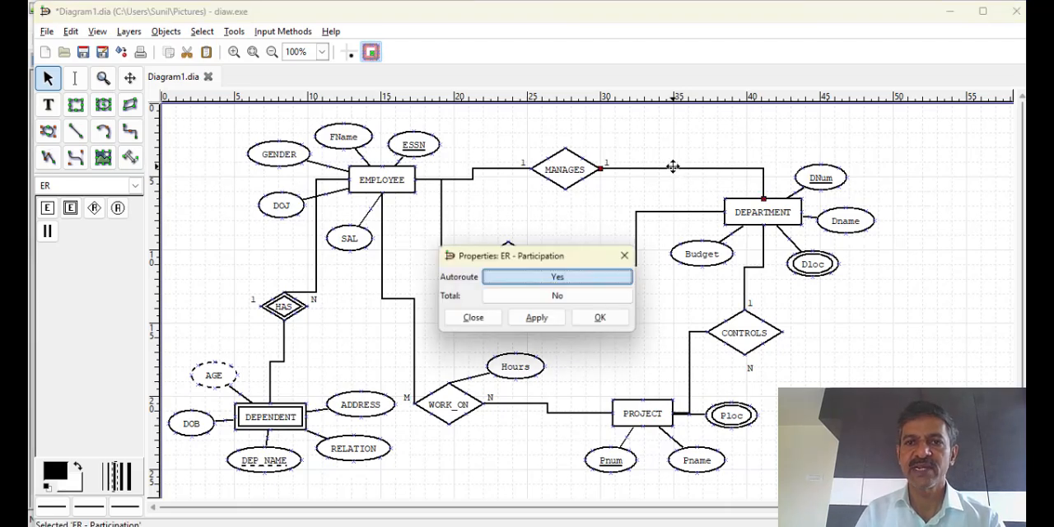
{"action": "left_click", "coordinate": [557, 296]}
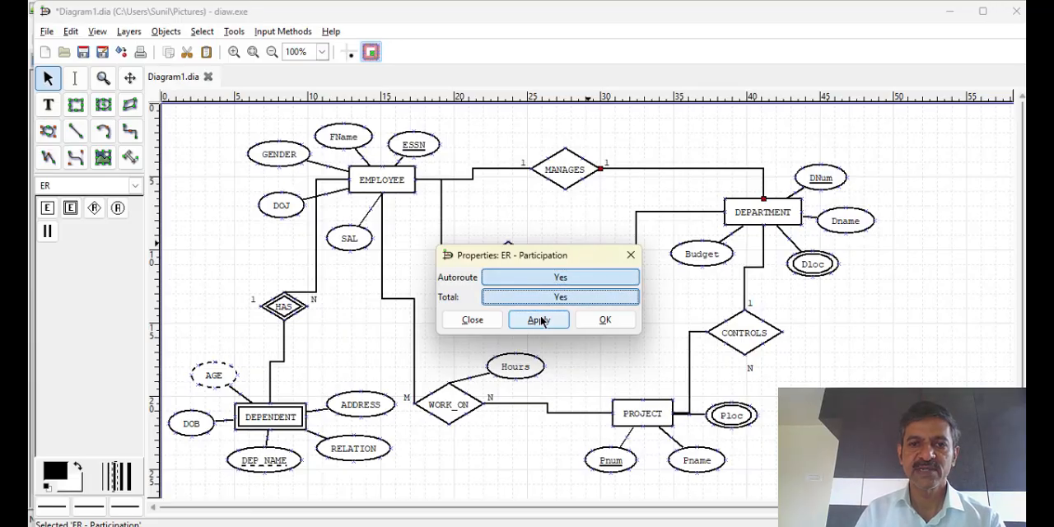
{"action": "left_click", "coordinate": [540, 319]}
{"action": "left_click", "coordinate": [602, 321]}
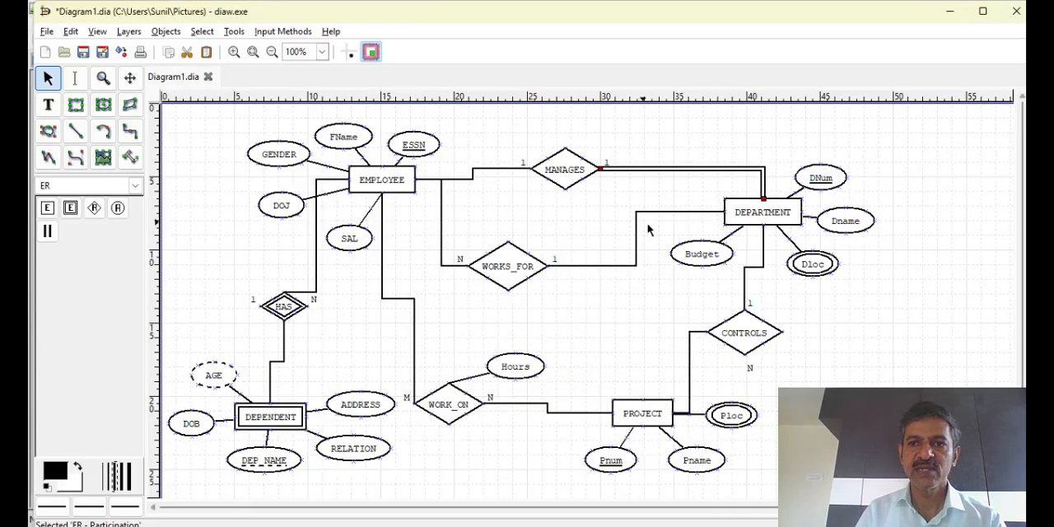
Set the participation line between EMPLOYEE and WORKS_FOR to total participation
{"action": "double_click", "coordinate": [458, 266]}
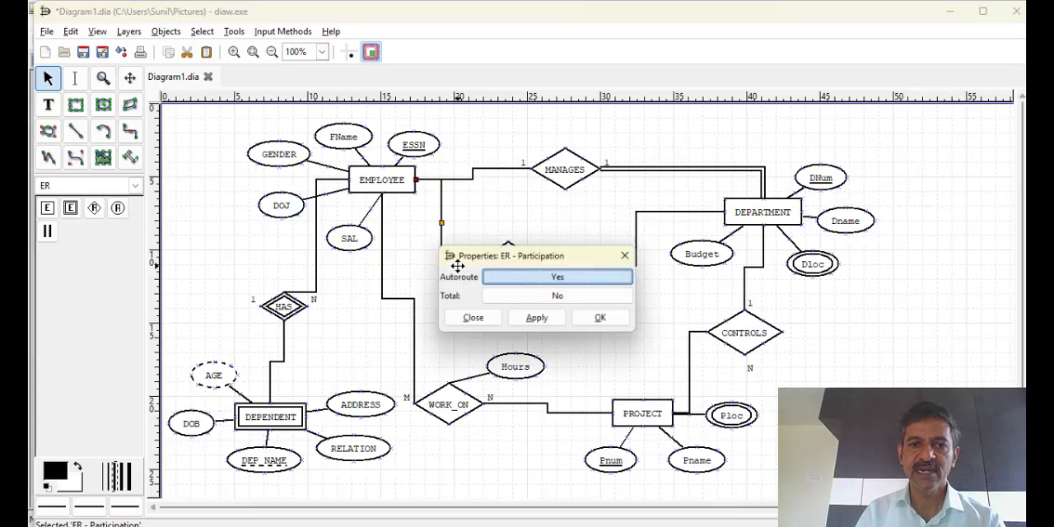
{"action": "left_click", "coordinate": [513, 294]}
{"action": "left_click", "coordinate": [539, 321]}
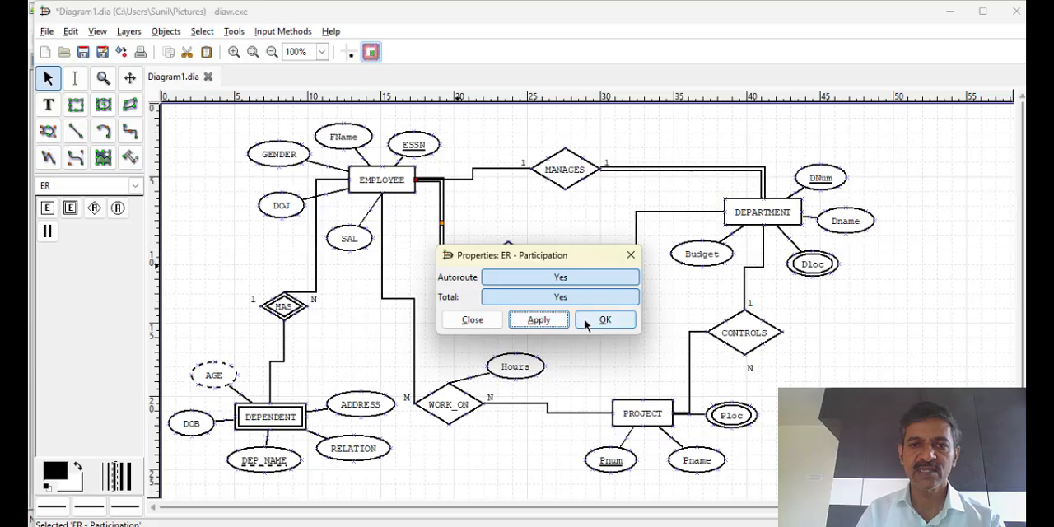
{"action": "left_click", "coordinate": [587, 322]}
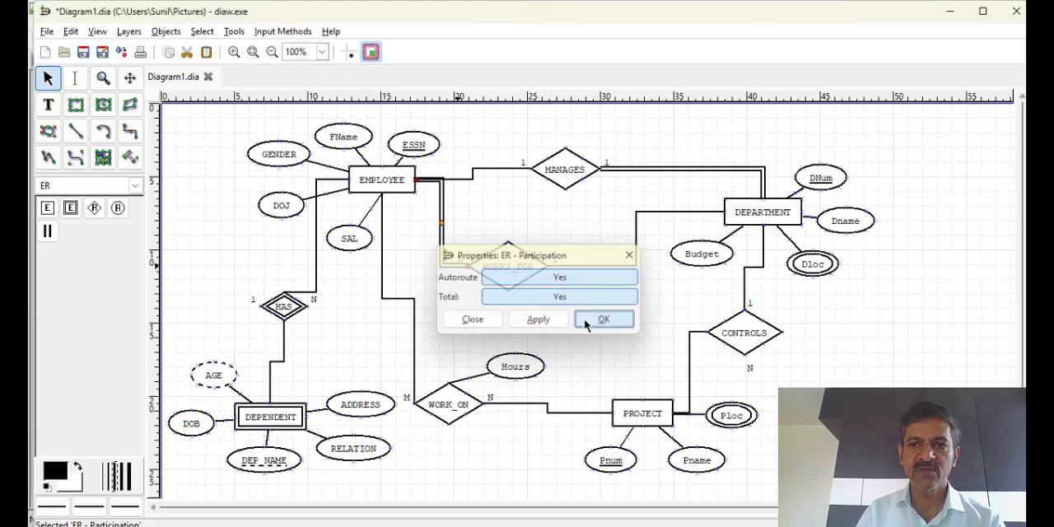
Set the participation line between WORKS_FOR and DEPARTMENT to total participation
{"action": "double_click", "coordinate": [637, 231]}
{"action": "left_click", "coordinate": [585, 298]}
{"action": "left_click", "coordinate": [555, 321]}
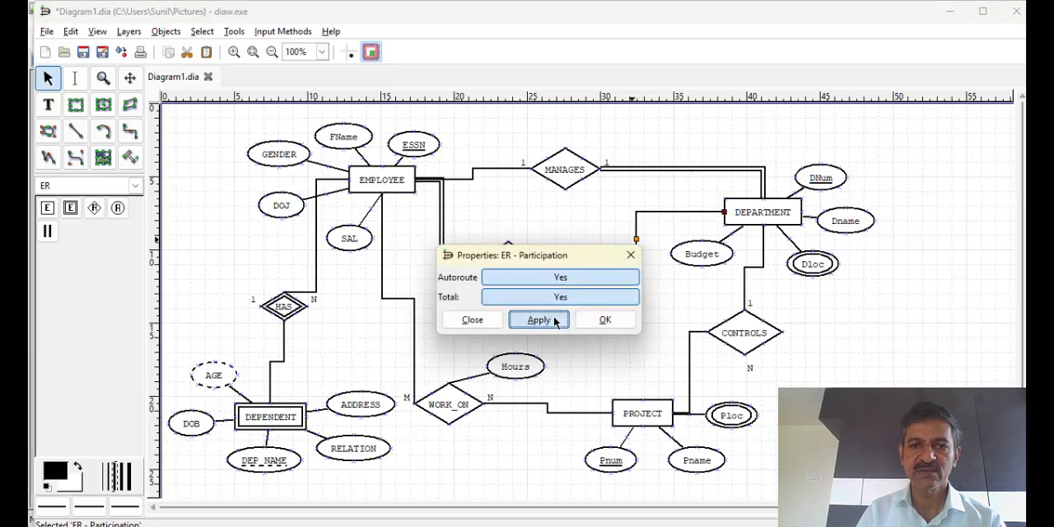
{"action": "left_click", "coordinate": [604, 320]}
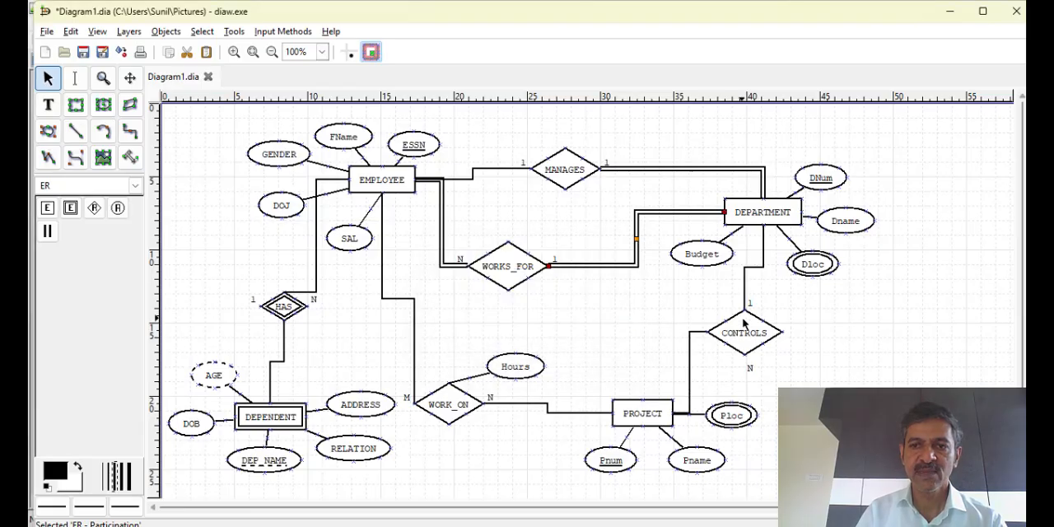
Set the participation line between CONTROLS and PROJECT to total participation
{"action": "double_click", "coordinate": [689, 378]}
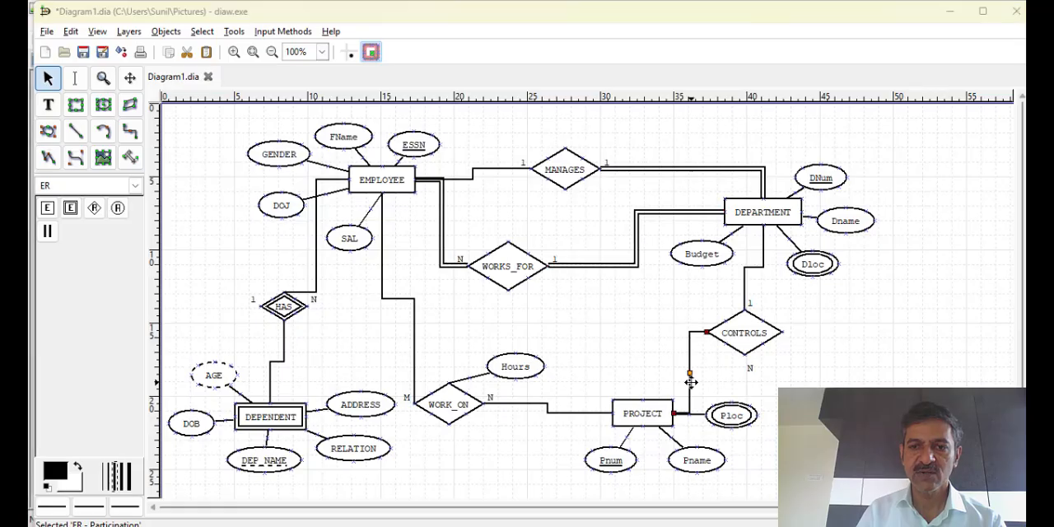
{"action": "left_click", "coordinate": [555, 302]}
{"action": "left_click", "coordinate": [605, 320]}
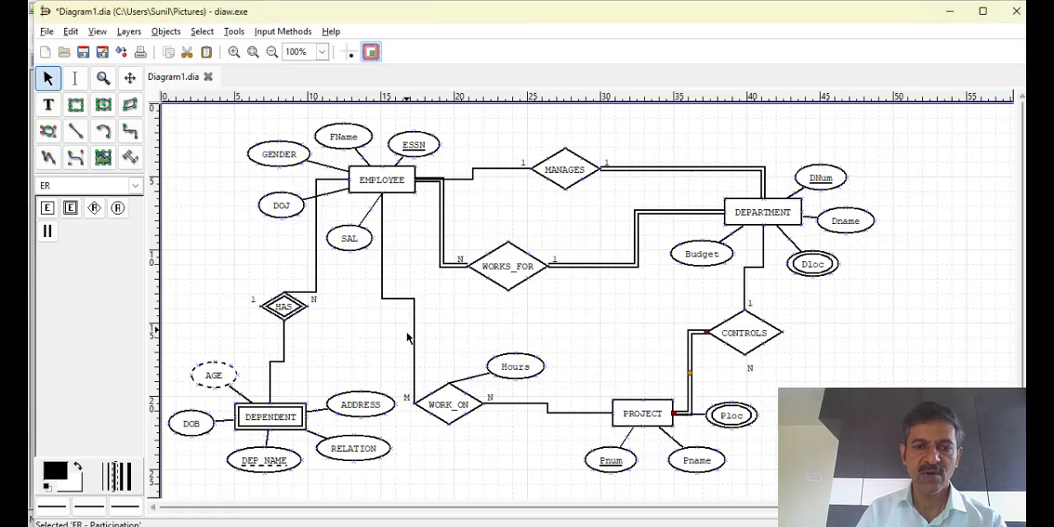
Set the participation line between WORK_ON and PROJECT to total participation
{"action": "double_click", "coordinate": [532, 404]}
{"action": "left_click", "coordinate": [546, 301]}
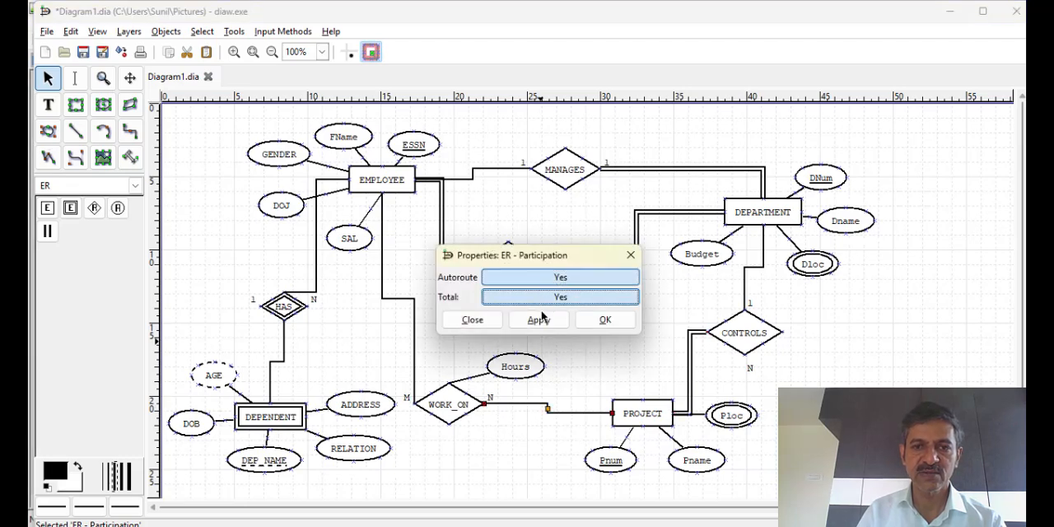
{"action": "left_click", "coordinate": [539, 320]}
{"action": "left_click", "coordinate": [602, 320]}
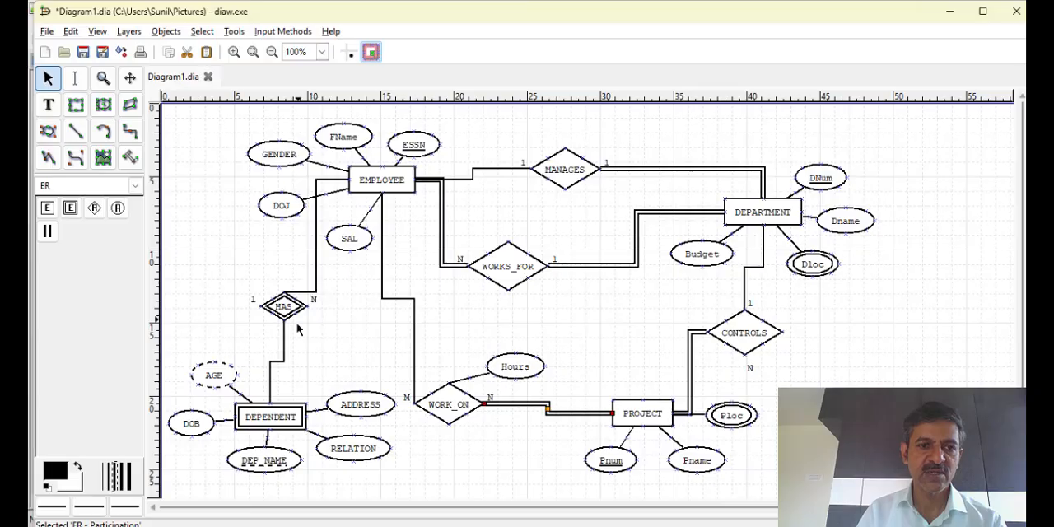
Set the participation line between HAS and DEPENDENT to total participation
{"action": "double_click", "coordinate": [284, 349]}
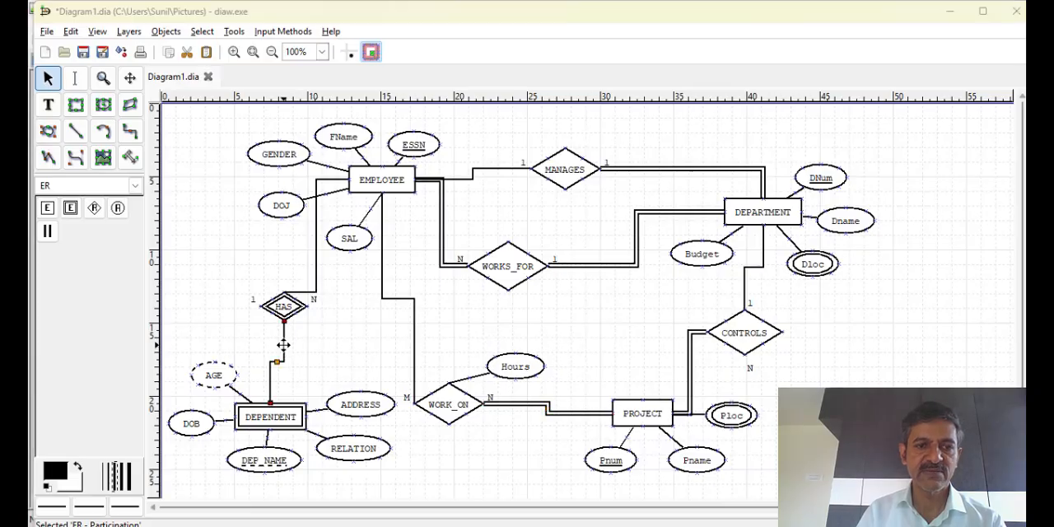
{"action": "left_click", "coordinate": [541, 297]}
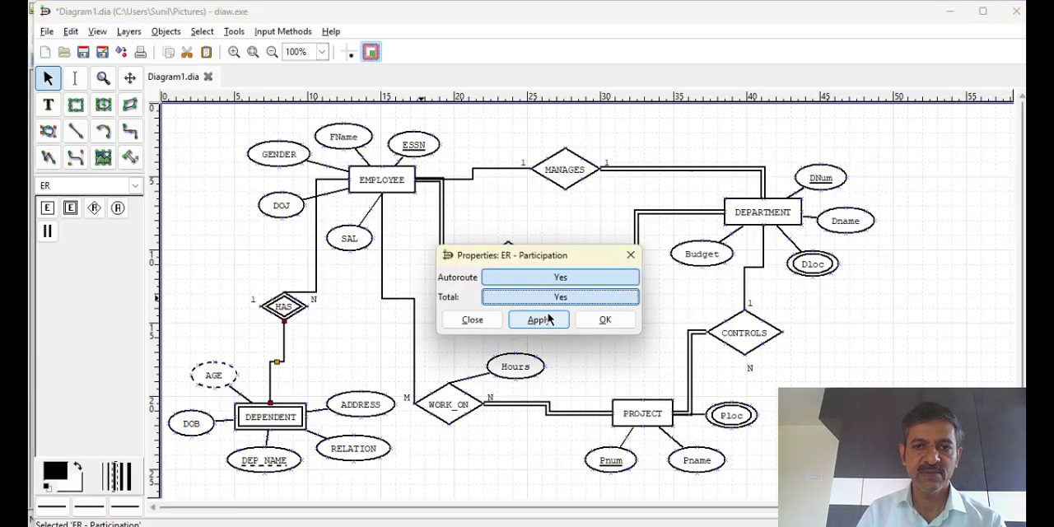
{"action": "left_click", "coordinate": [539, 320]}
{"action": "left_click", "coordinate": [605, 320]}
{"action": "left_click", "coordinate": [829, 317]}
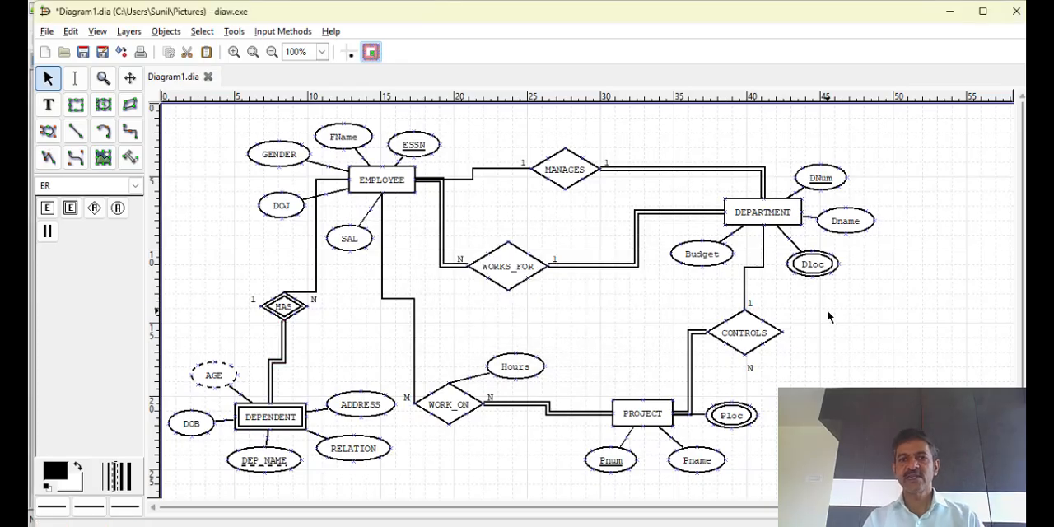
Add the title text "ER MODEL OF COMPANY DATABASE" in the empty area above the MANAGES relationship
{"action": "left_click", "coordinate": [48, 105]}
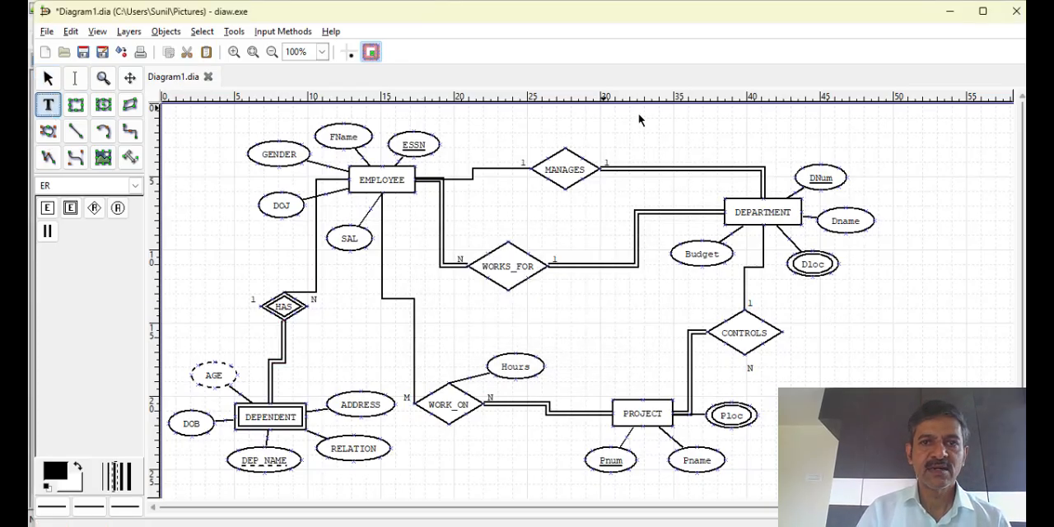
{"action": "left_click", "coordinate": [588, 121]}
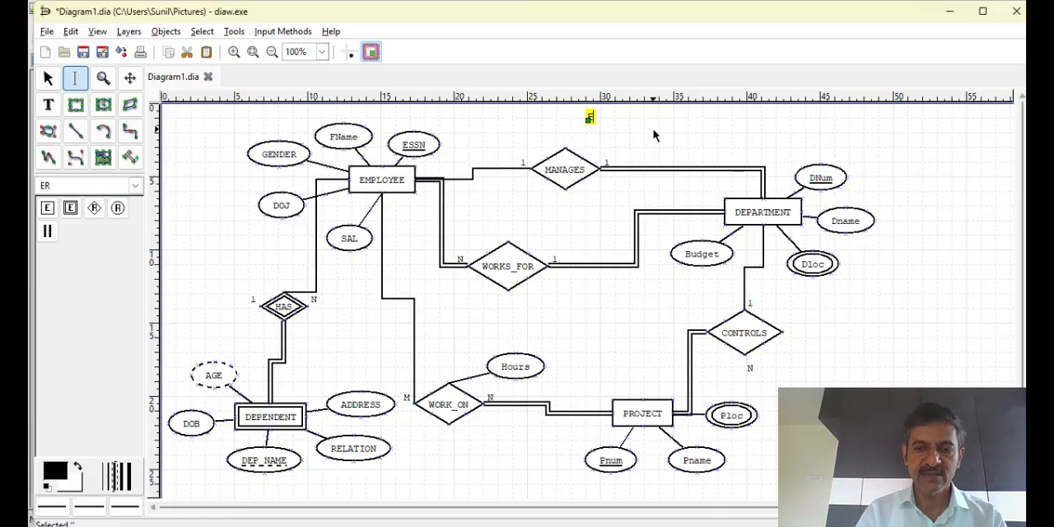
{"action": "type", "text": "ER M"}
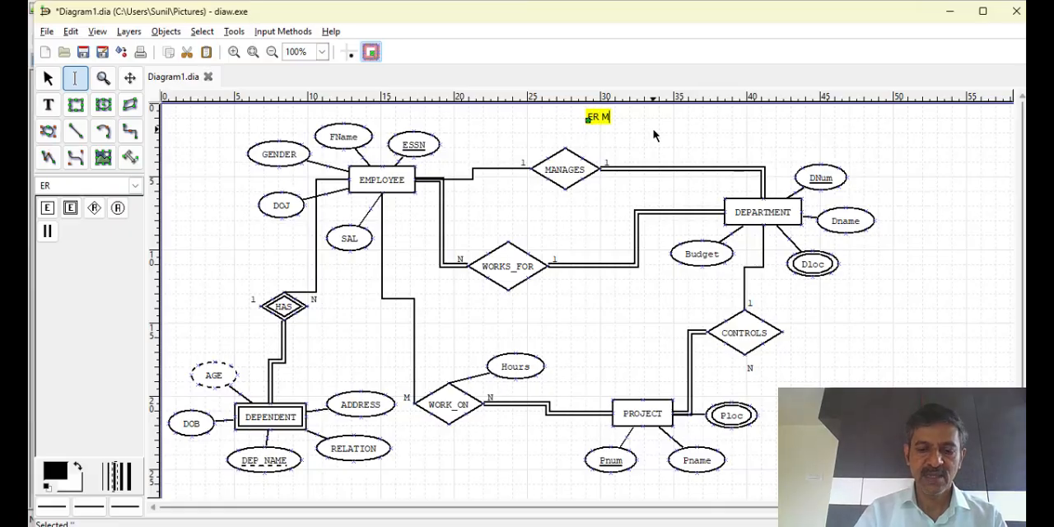
{"action": "type", "text": "ODEL OF CO"}
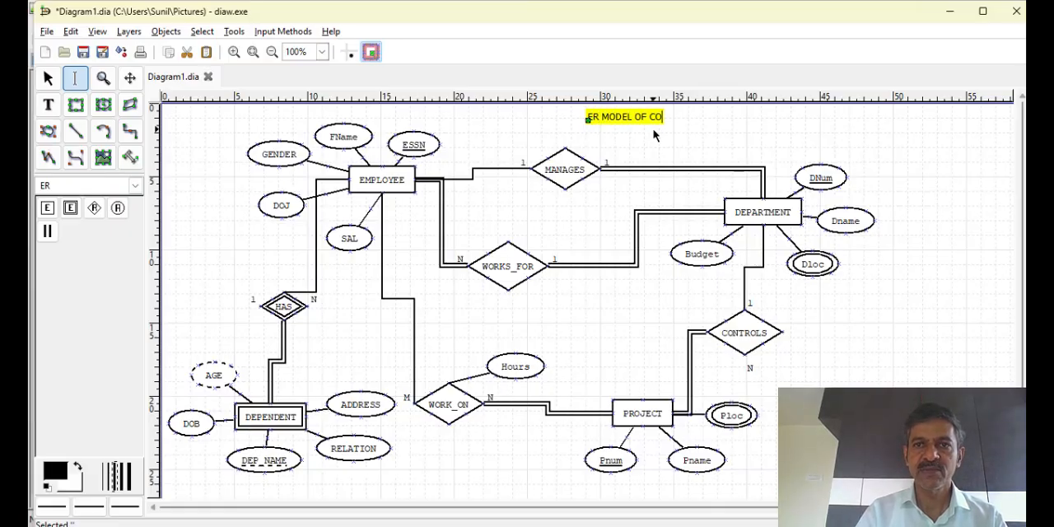
{"action": "type", "text": "MPANY DATABASE  "}
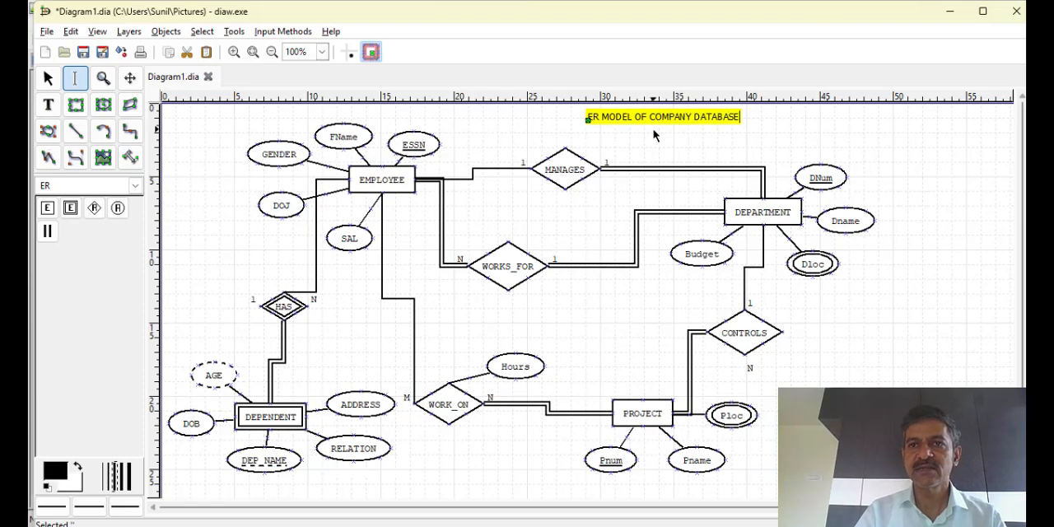
{"action": "type", "text": "D"}
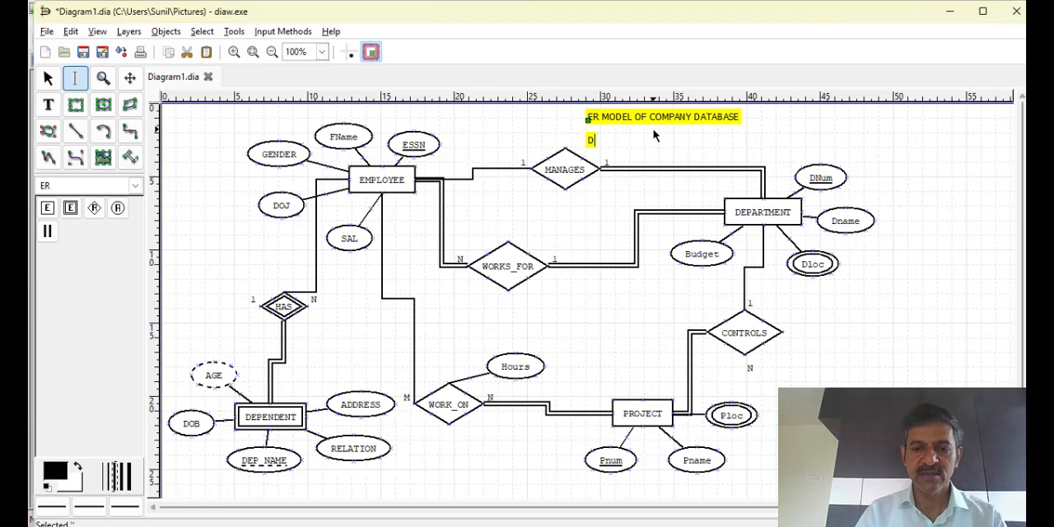
{"action": "type", "text": "ESIGNED B"}
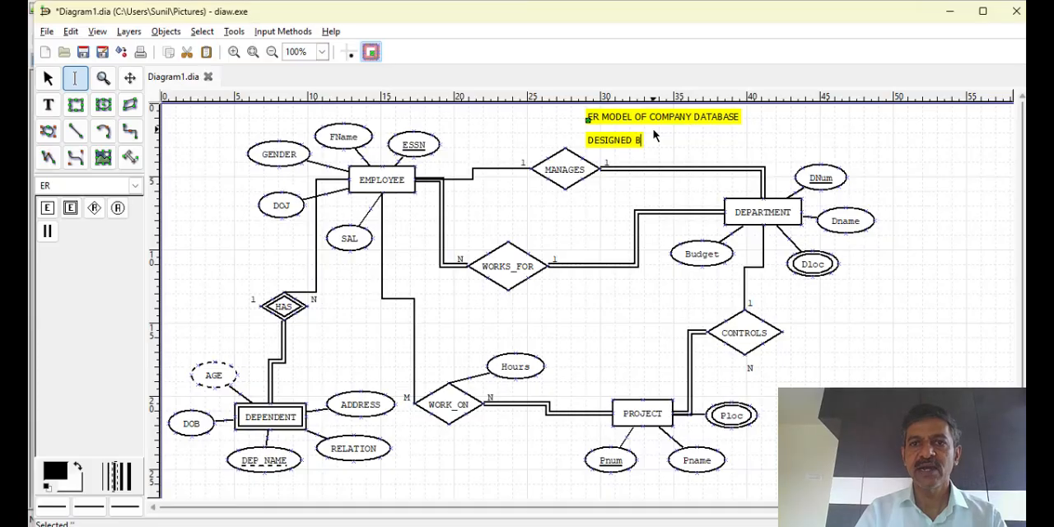
{"action": "type", "text": "Y : A"}
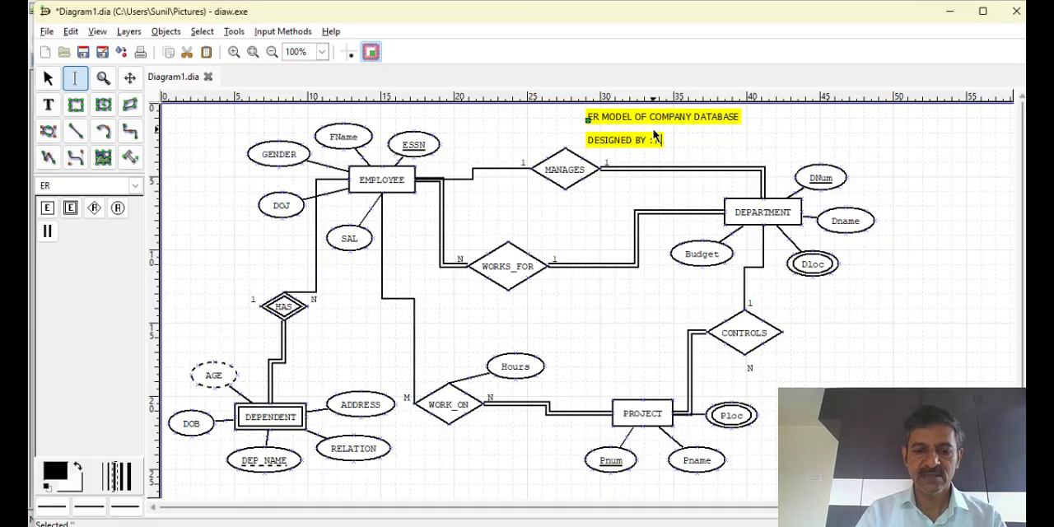
{"action": "type", "text": "JAY "}
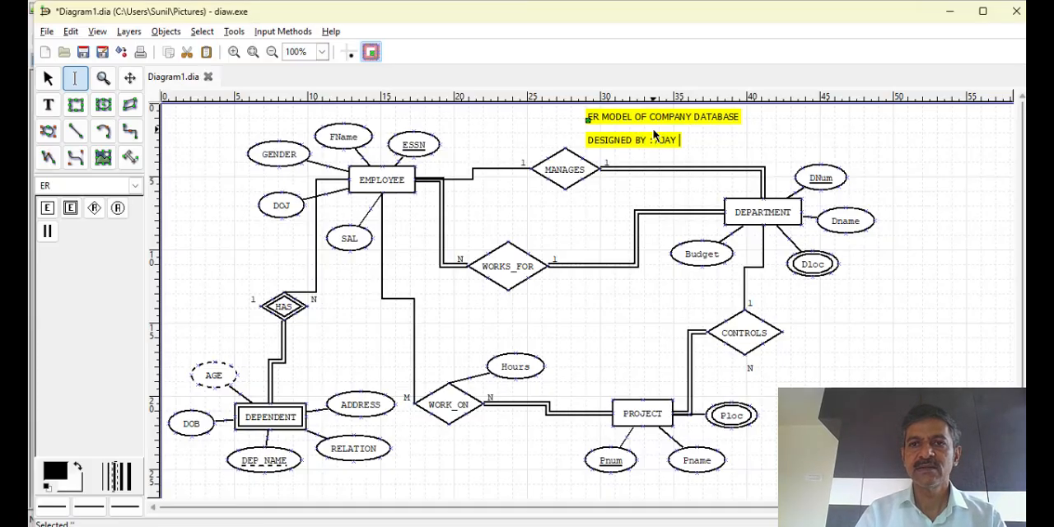
{"action": "type", "text": "K"}
Add a second line below the title reading "DESIGNED BY :" followed by the designer's name
{"action": "left_click", "coordinate": [881, 296]}
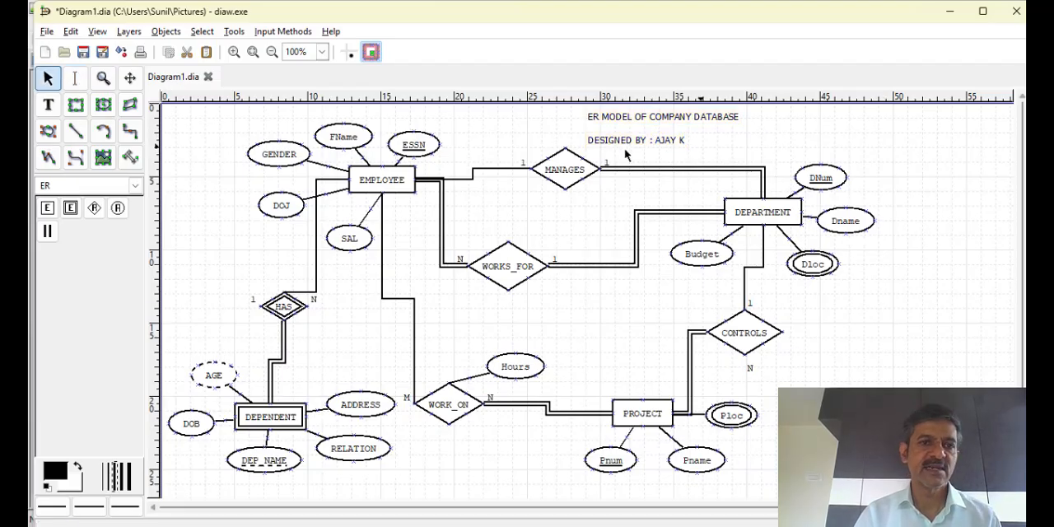
Save the diagram as COMPANYDB.dia in the Pictures folder
{"action": "left_click", "coordinate": [84, 51]}
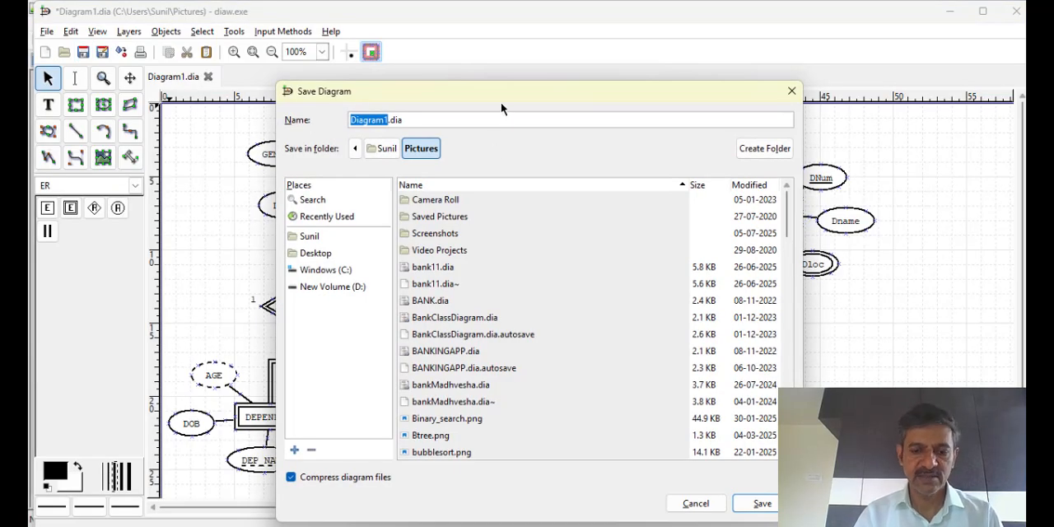
{"action": "type", "text": "COMPANY"}
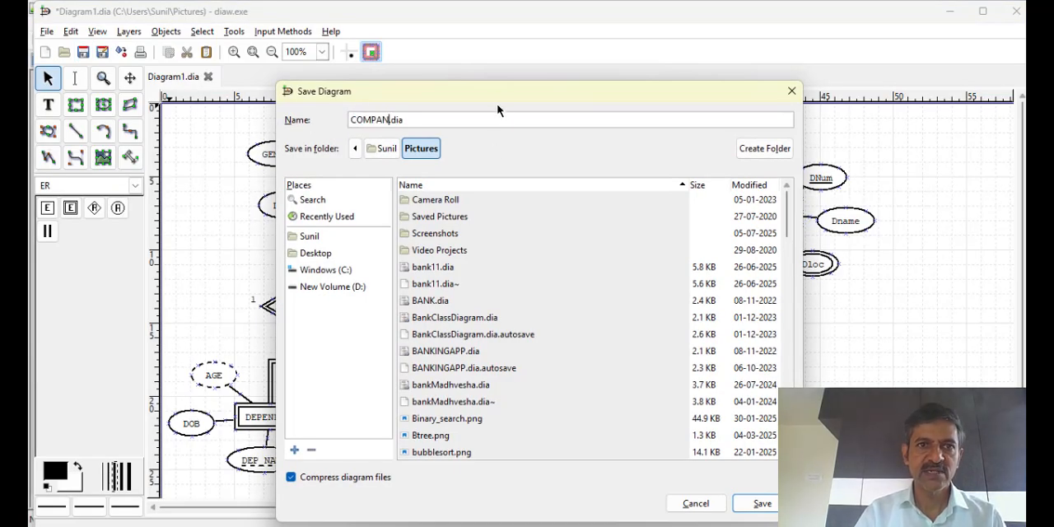
{"action": "type", "text": "DB"}
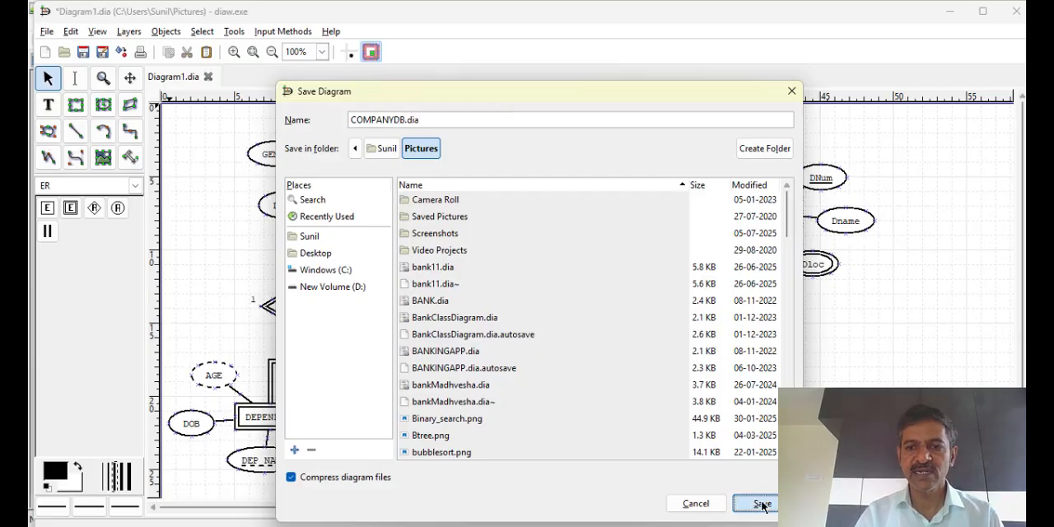
{"action": "left_click", "coordinate": [759, 504]}
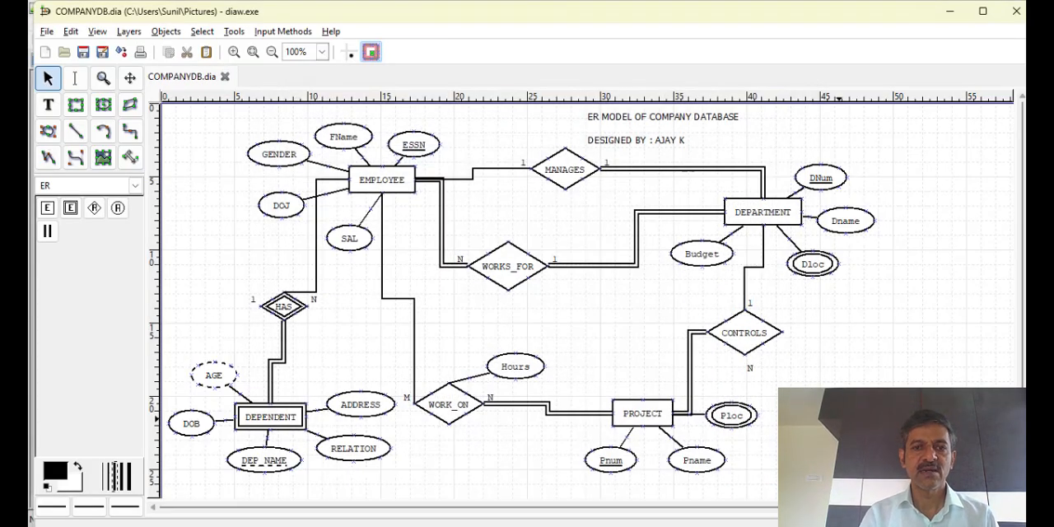